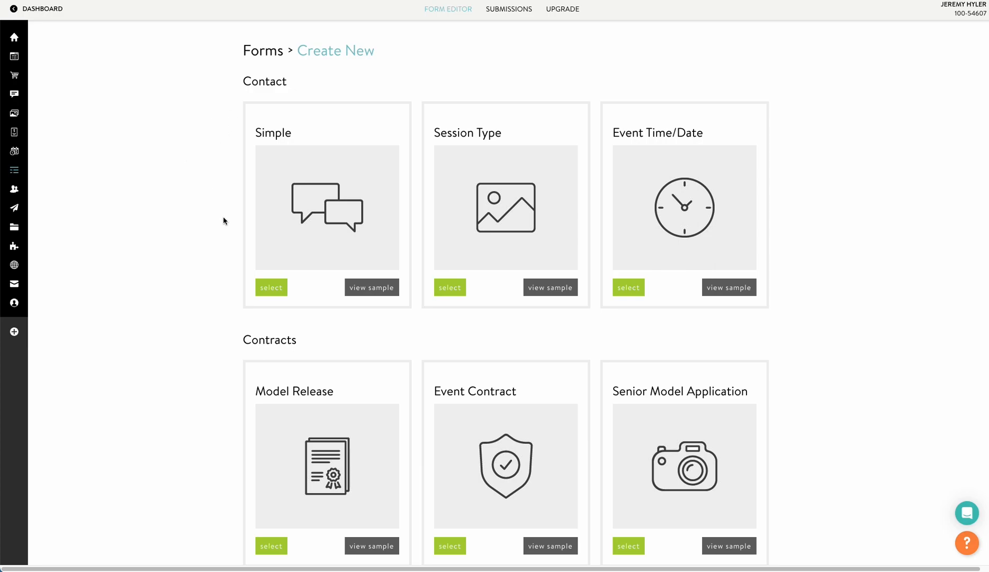
{"action": "scroll", "coordinate": [223, 220], "scroll_direction": "down", "scroll_amount": 1}
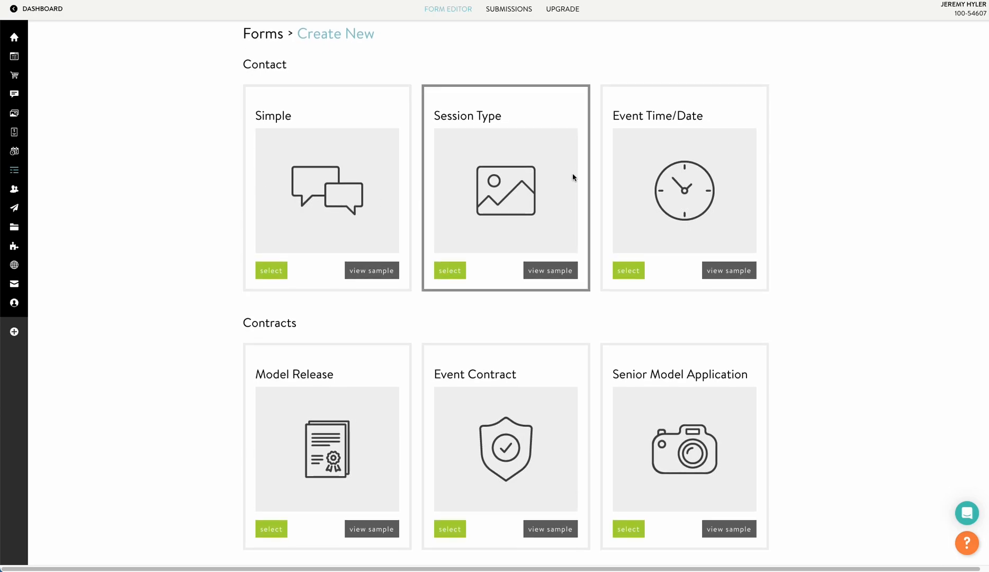
{"action": "scroll", "coordinate": [805, 223], "scroll_direction": "down", "scroll_amount": 3}
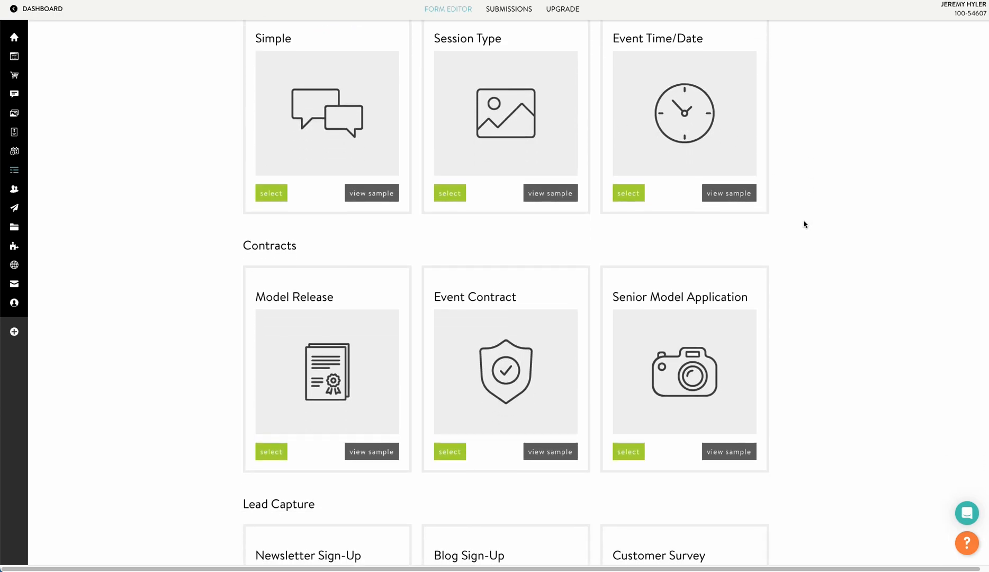
{"action": "scroll", "coordinate": [802, 223], "scroll_direction": "down", "scroll_amount": 4}
{"action": "scroll", "coordinate": [793, 222], "scroll_direction": "down", "scroll_amount": 5}
{"action": "scroll", "coordinate": [784, 215], "scroll_direction": "down", "scroll_amount": 5}
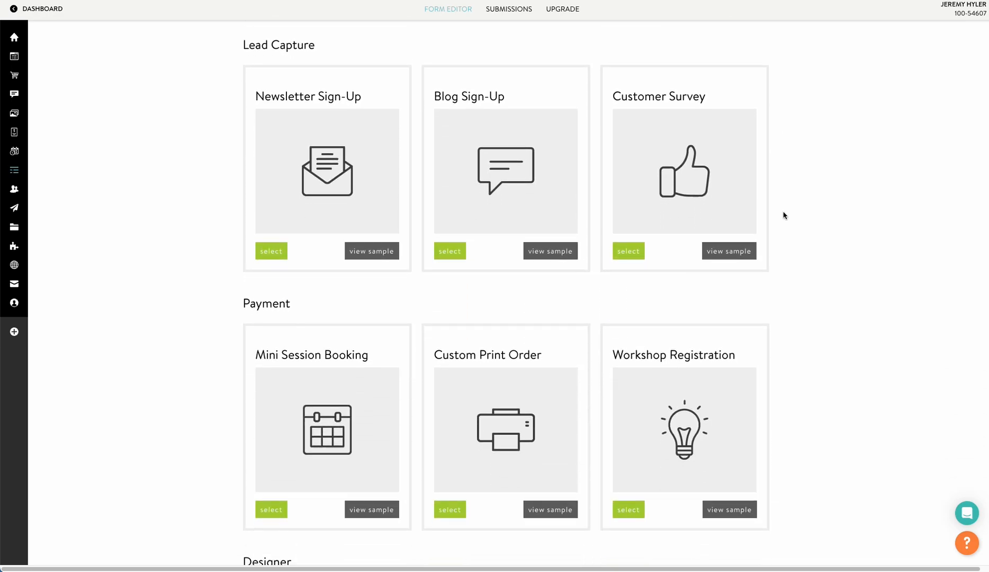
{"action": "scroll", "coordinate": [784, 215], "scroll_direction": "down", "scroll_amount": 4}
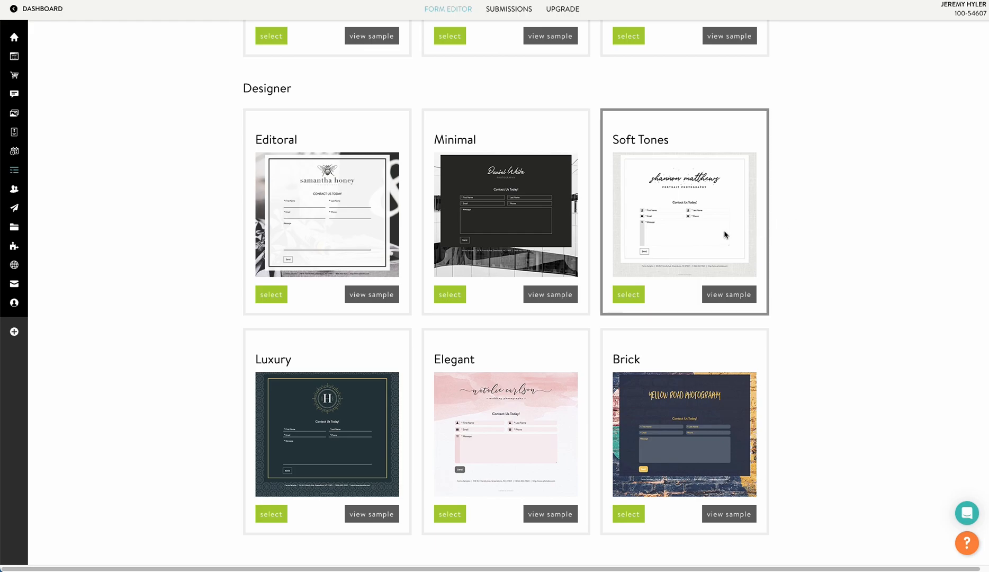
{"action": "scroll", "coordinate": [789, 261], "scroll_direction": "up", "scroll_amount": 1}
{"action": "scroll", "coordinate": [788, 259], "scroll_direction": "up", "scroll_amount": 20}
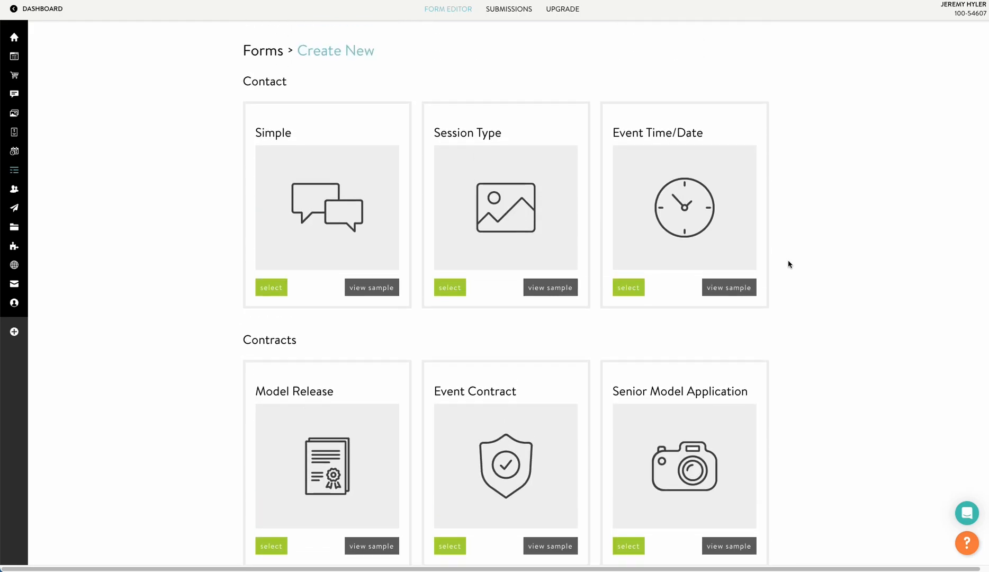
{"action": "left_click", "coordinate": [360, 293]}
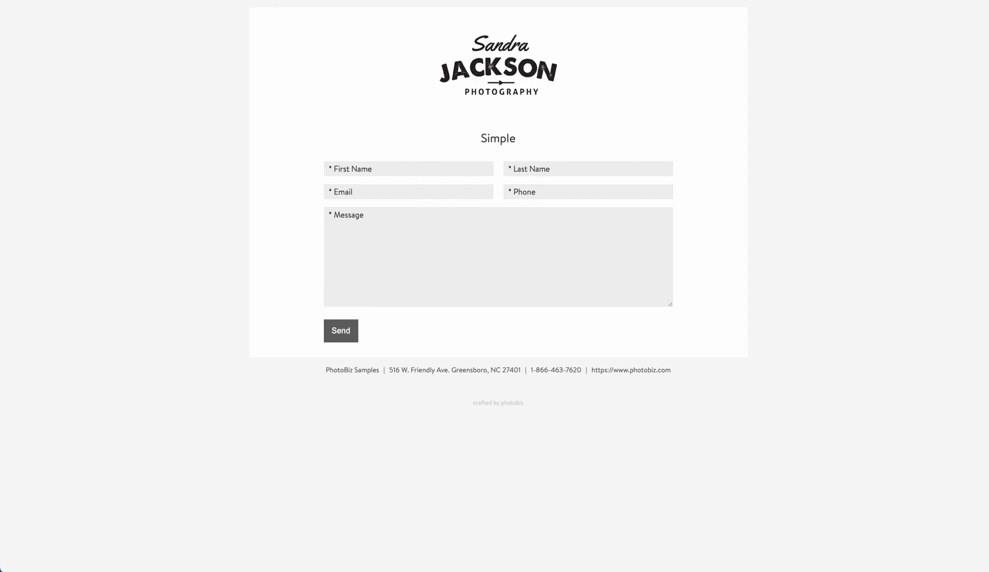
{"action": "key", "text": "super+w"}
{"action": "scroll", "coordinate": [530, 269], "scroll_direction": "down", "scroll_amount": 3}
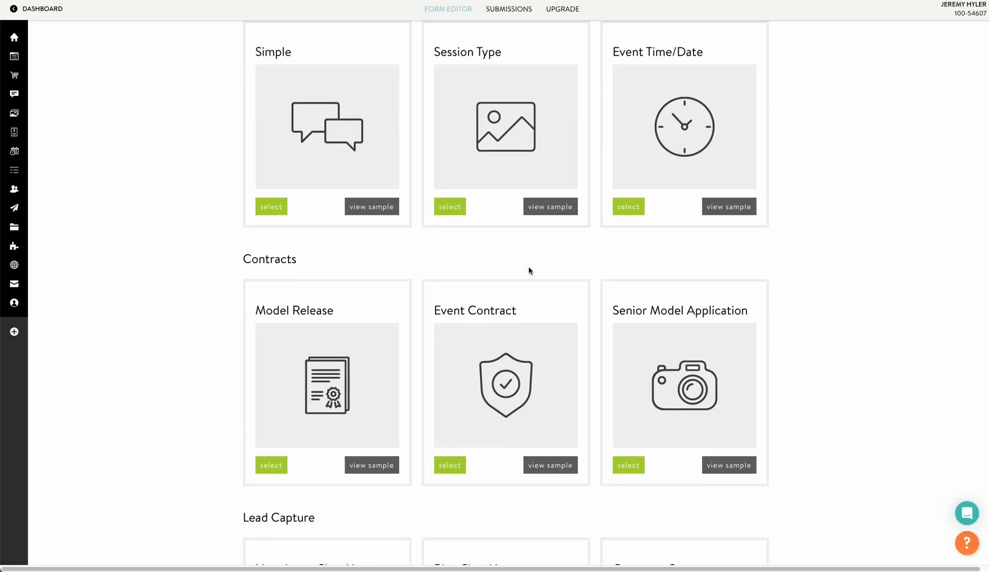
{"action": "left_click", "coordinate": [394, 388]}
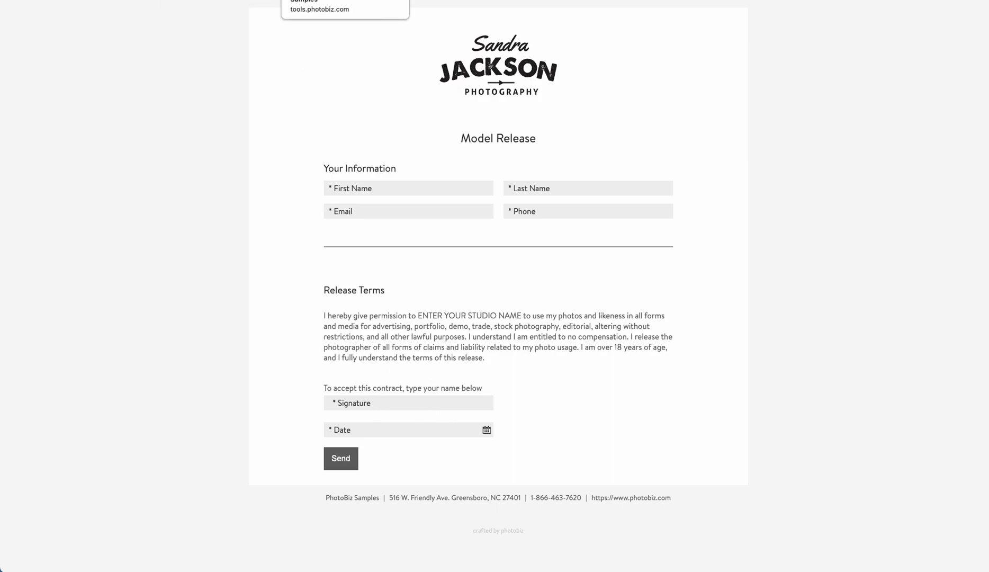
{"action": "left_click", "coordinate": [390, 0]}
{"action": "scroll", "coordinate": [244, 217], "scroll_direction": "down", "scroll_amount": 2}
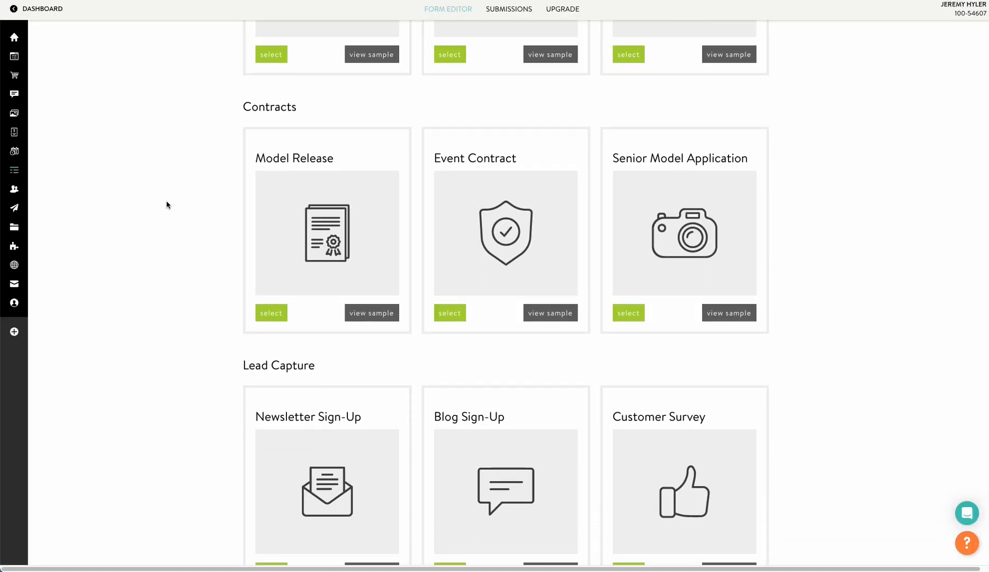
{"action": "scroll", "coordinate": [167, 205], "scroll_direction": "down", "scroll_amount": 3}
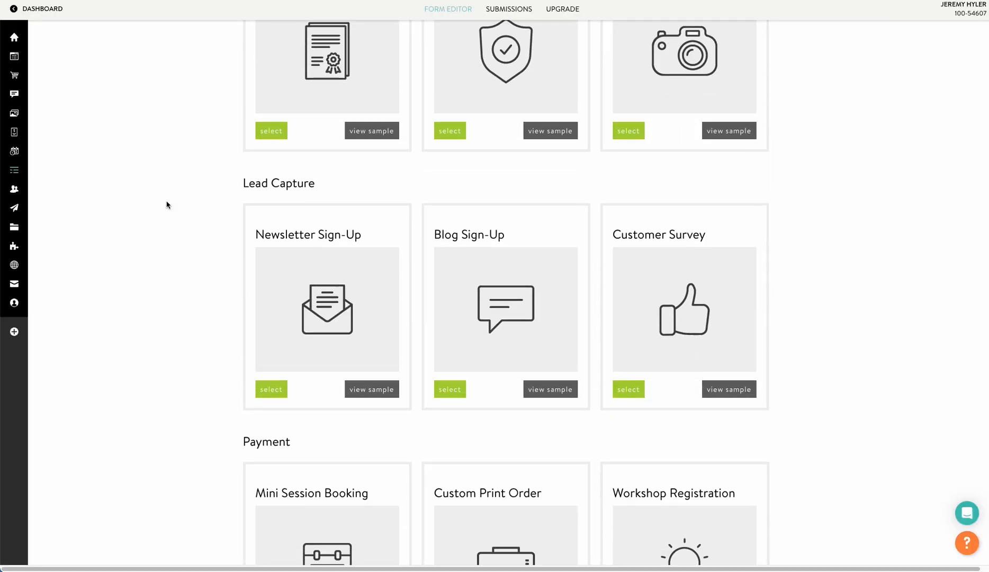
{"action": "scroll", "coordinate": [167, 205], "scroll_direction": "up", "scroll_amount": 7}
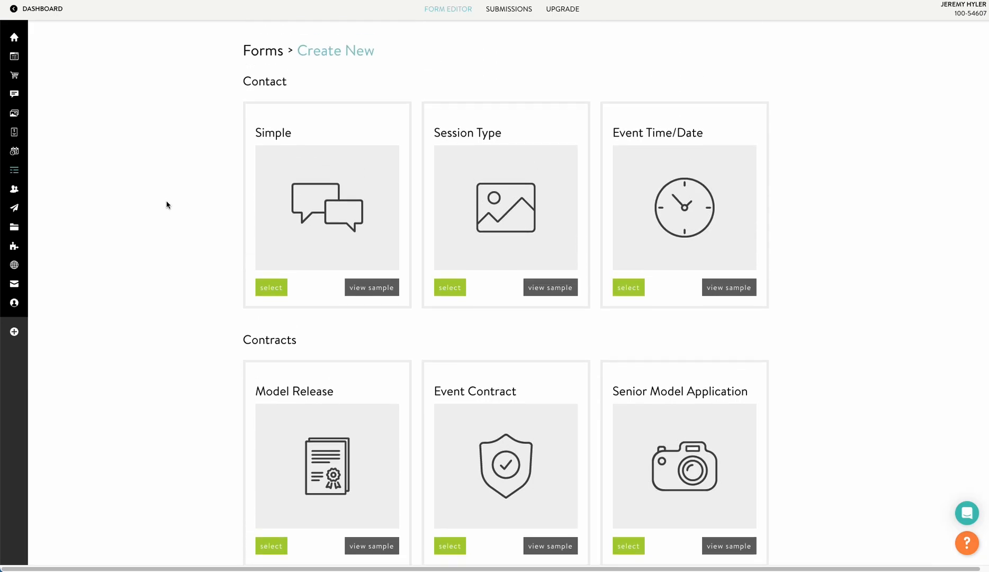
Create a form from the Simple template and save a 'contact page' tag for its collected contacts.
{"action": "left_click", "coordinate": [271, 289]}
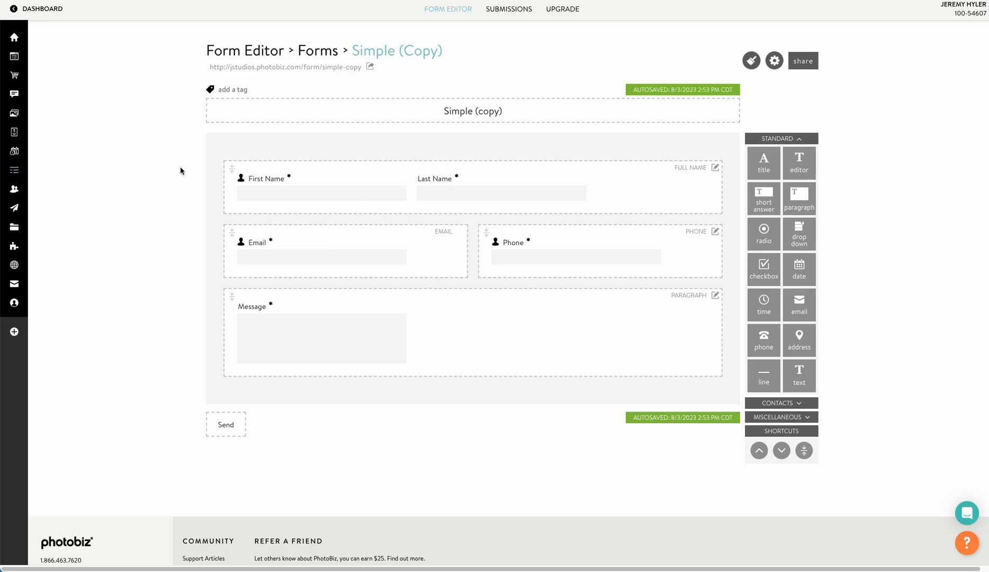
{"action": "left_click", "coordinate": [233, 90]}
{"action": "type", "text": "c"}
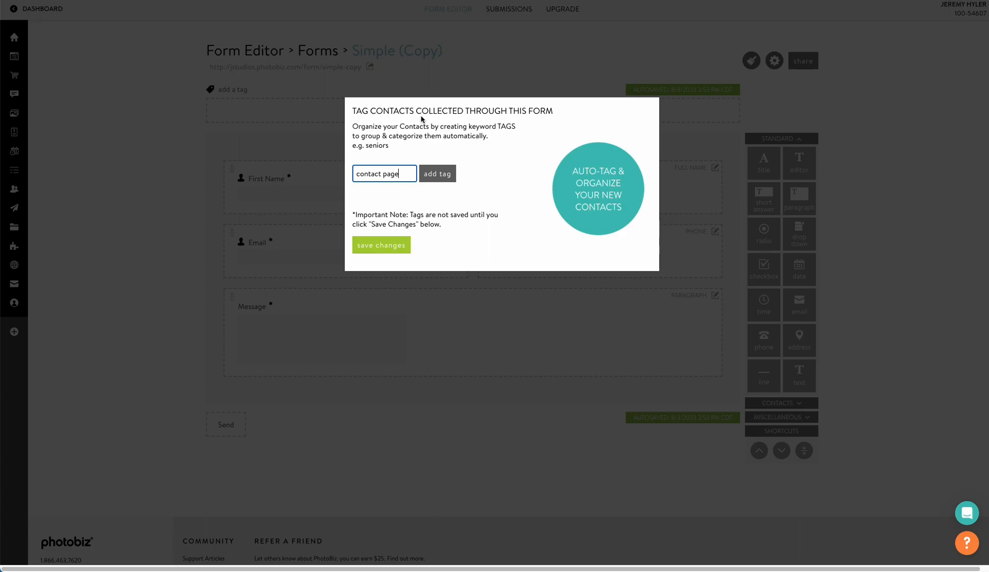
{"action": "type", "text": "ontact page"}
{"action": "left_click", "coordinate": [437, 173]}
{"action": "left_click", "coordinate": [394, 259]}
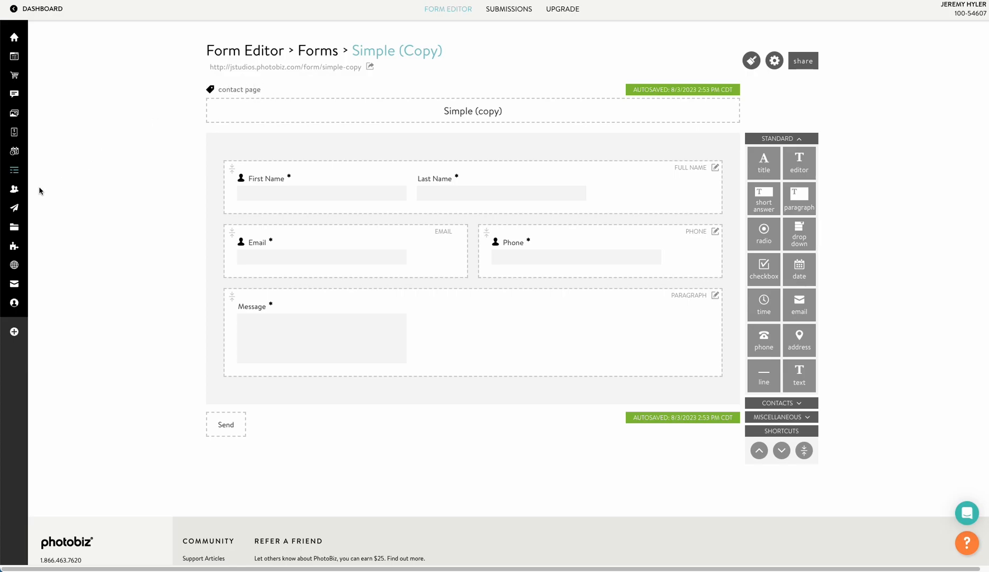
Open a contact's info page from the Contacts list to see its Lead status and seniors tag.
{"action": "left_click", "coordinate": [21, 188]}
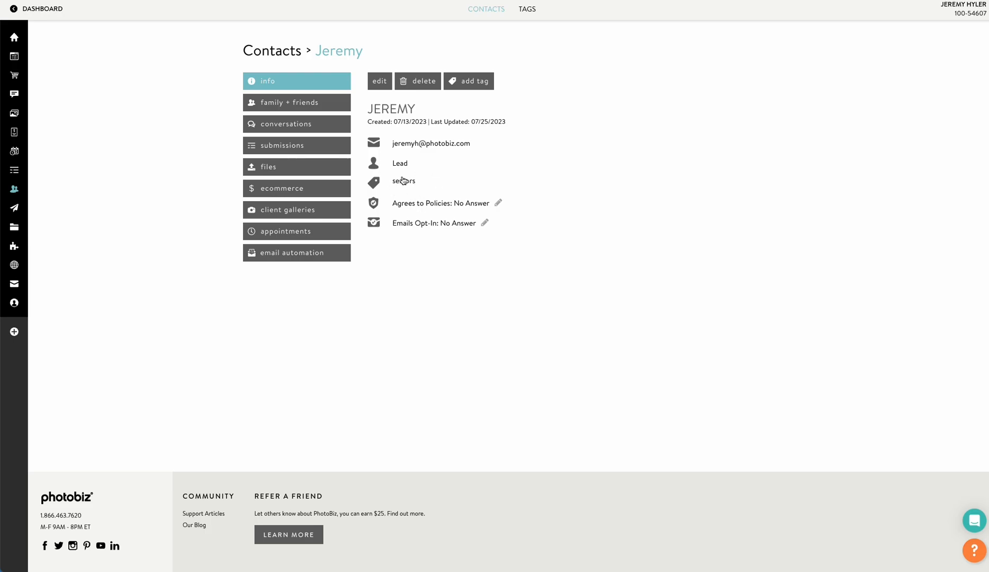
{"action": "left_click", "coordinate": [292, 50]}
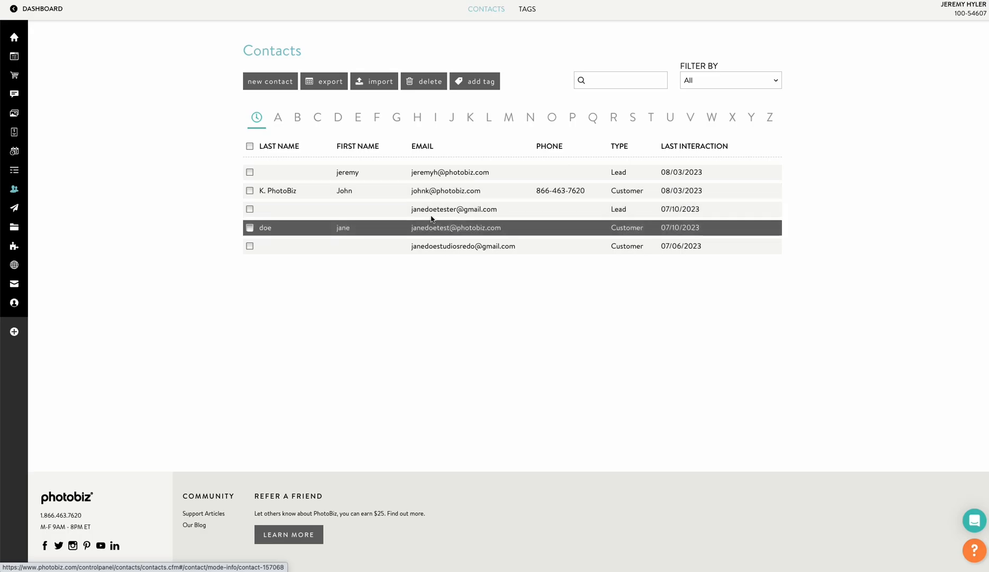
{"action": "left_click", "coordinate": [442, 175]}
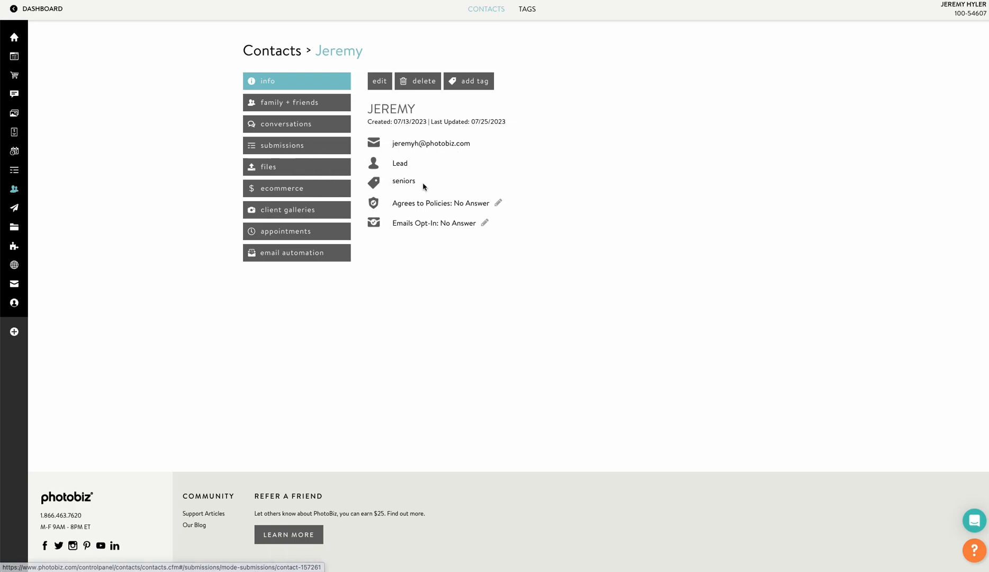
{"action": "mouse_move", "coordinate": [15, 209]}
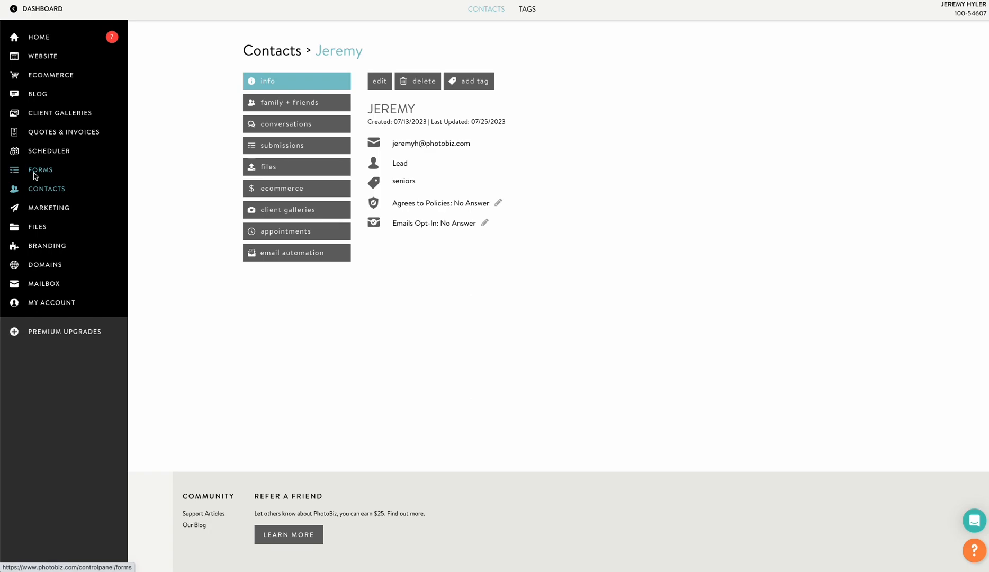
Open the Simple (Copy) form's Edit Theme page and review its inside labels, flat fields and no borders.
{"action": "left_click", "coordinate": [35, 174]}
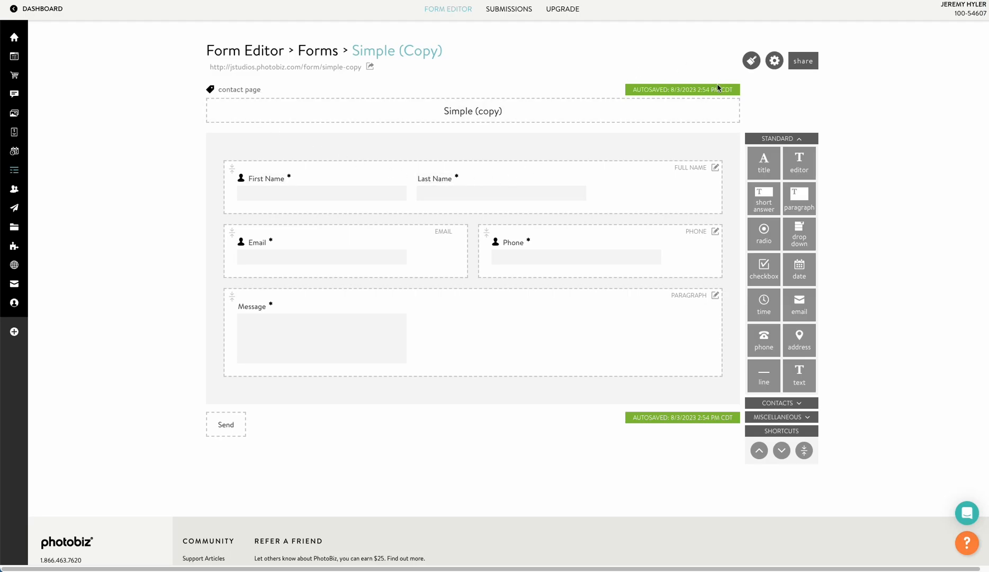
{"action": "left_click", "coordinate": [752, 60]}
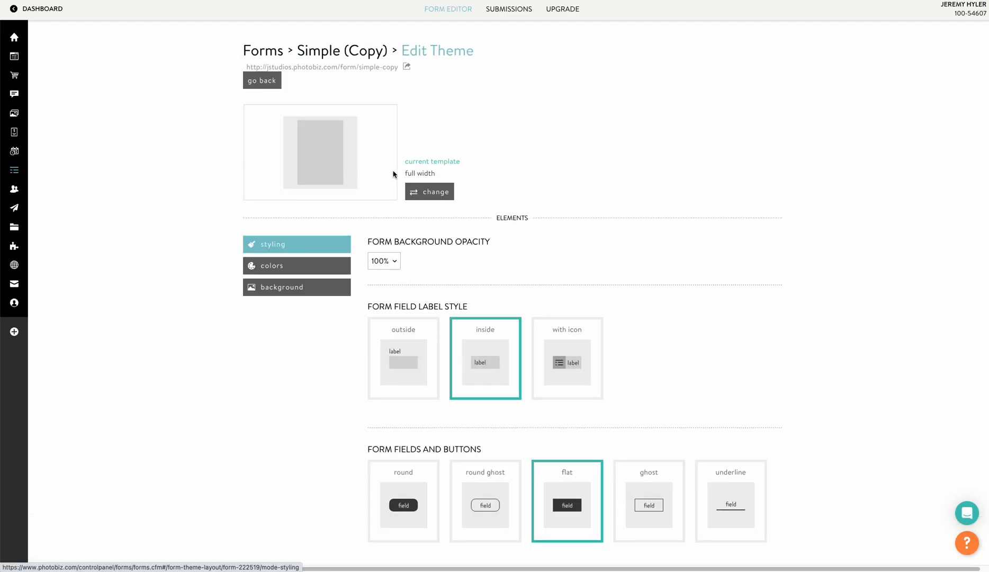
{"action": "scroll", "coordinate": [393, 174], "scroll_direction": "down", "scroll_amount": 2}
{"action": "scroll", "coordinate": [393, 174], "scroll_direction": "down", "scroll_amount": 1}
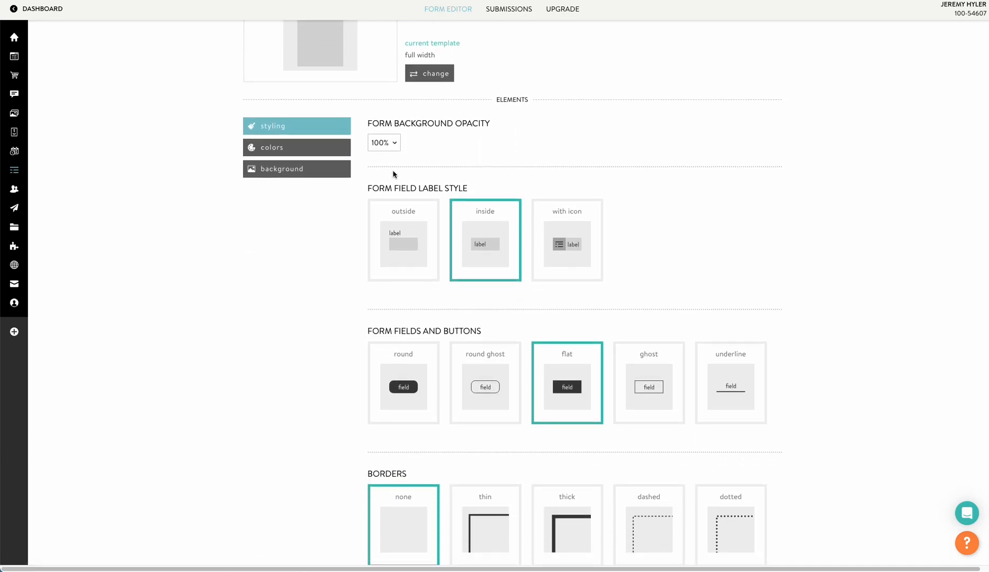
{"action": "scroll", "coordinate": [383, 222], "scroll_direction": "down", "scroll_amount": 1}
{"action": "scroll", "coordinate": [378, 218], "scroll_direction": "down", "scroll_amount": 2}
{"action": "scroll", "coordinate": [378, 246], "scroll_direction": "down", "scroll_amount": 2}
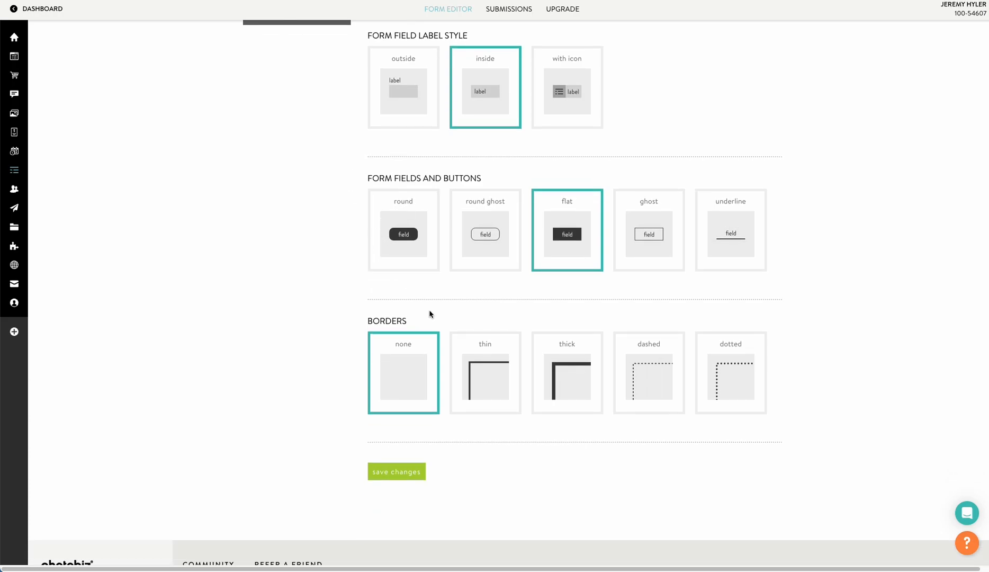
{"action": "scroll", "coordinate": [296, 223], "scroll_direction": "up", "scroll_amount": 3}
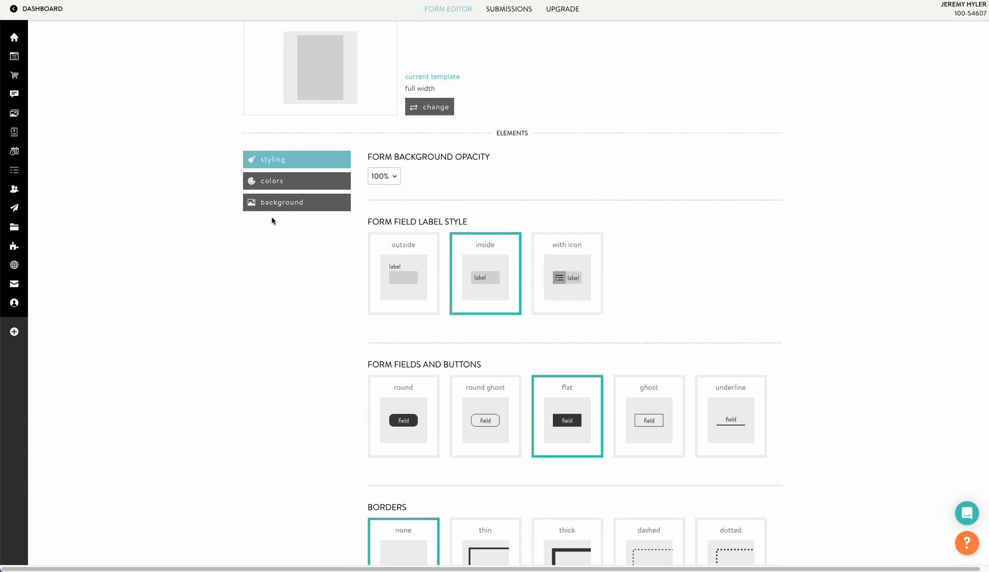
{"action": "scroll", "coordinate": [255, 215], "scroll_direction": "up", "scroll_amount": 2}
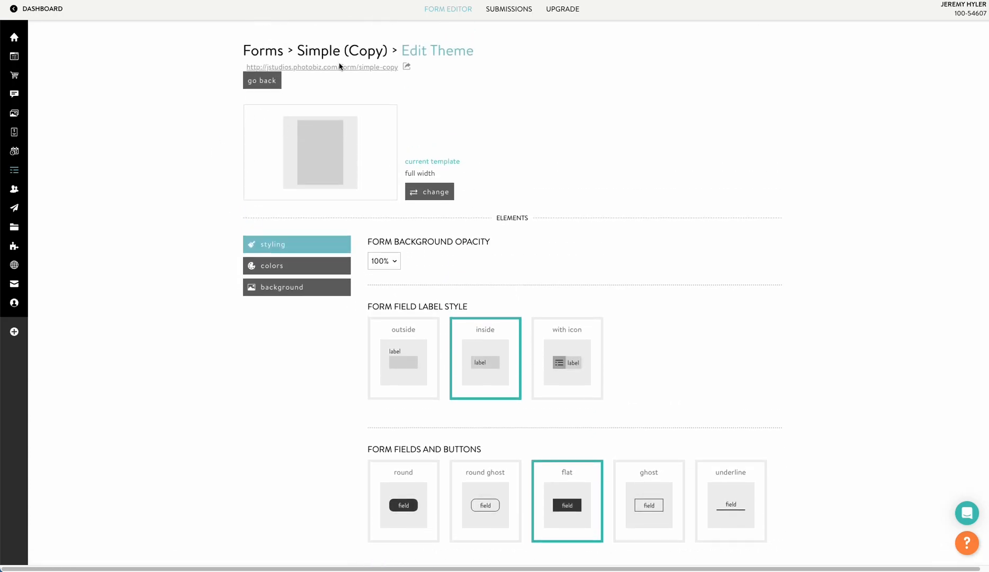
Preview the live public form, then come back to the theme settings.
{"action": "left_click", "coordinate": [340, 67]}
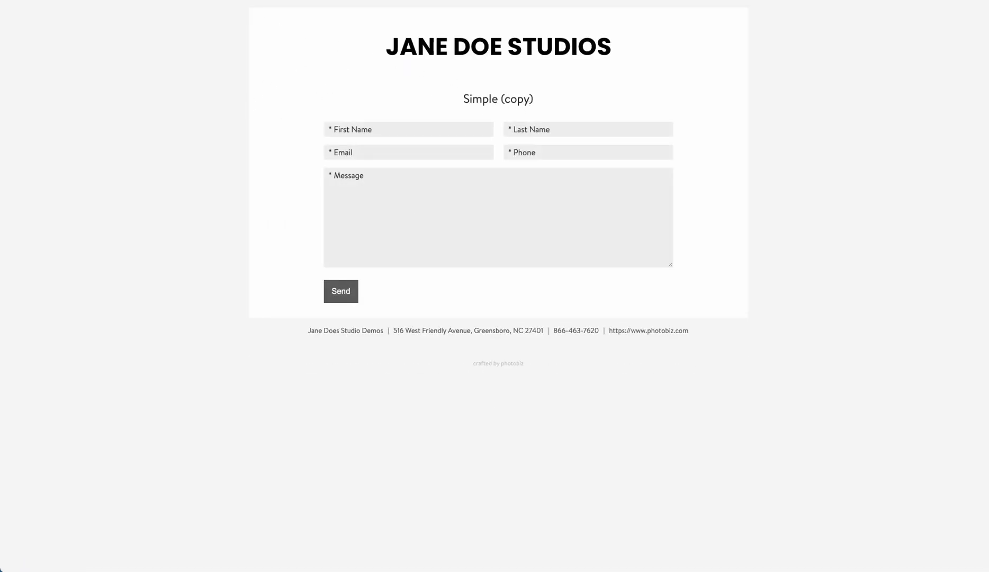
{"action": "left_click", "coordinate": [235, 1]}
{"action": "scroll", "coordinate": [292, 251], "scroll_direction": "down", "scroll_amount": 1}
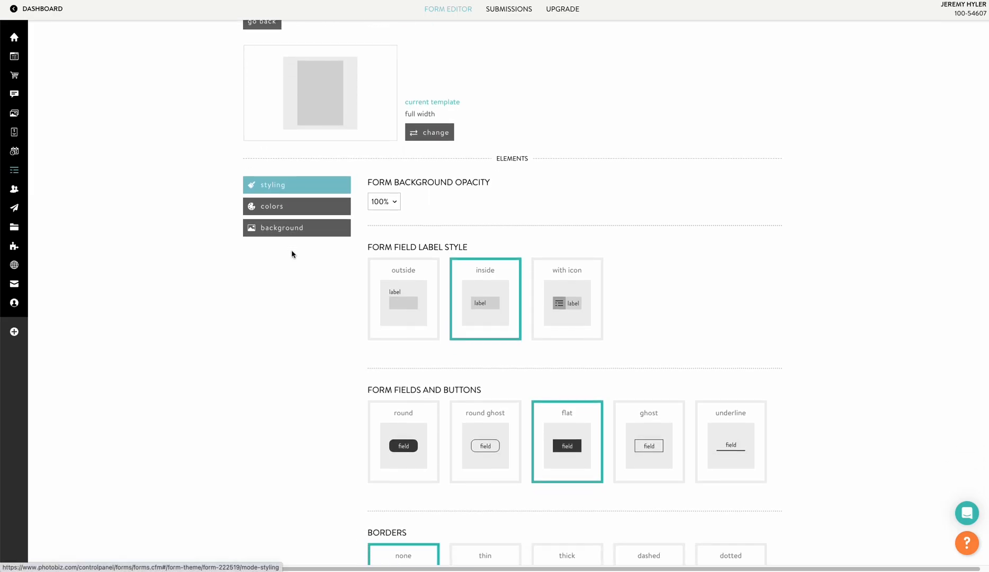
Set and save the form background colour to orange #E6A56A, then view it on the live form.
{"action": "left_click", "coordinate": [297, 212]}
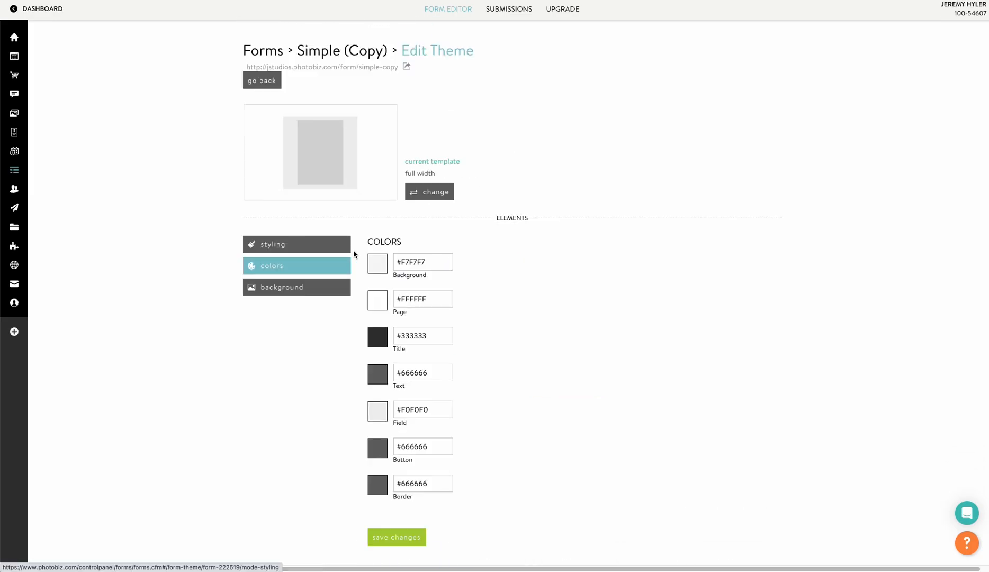
{"action": "scroll", "coordinate": [353, 254], "scroll_direction": "down", "scroll_amount": 2}
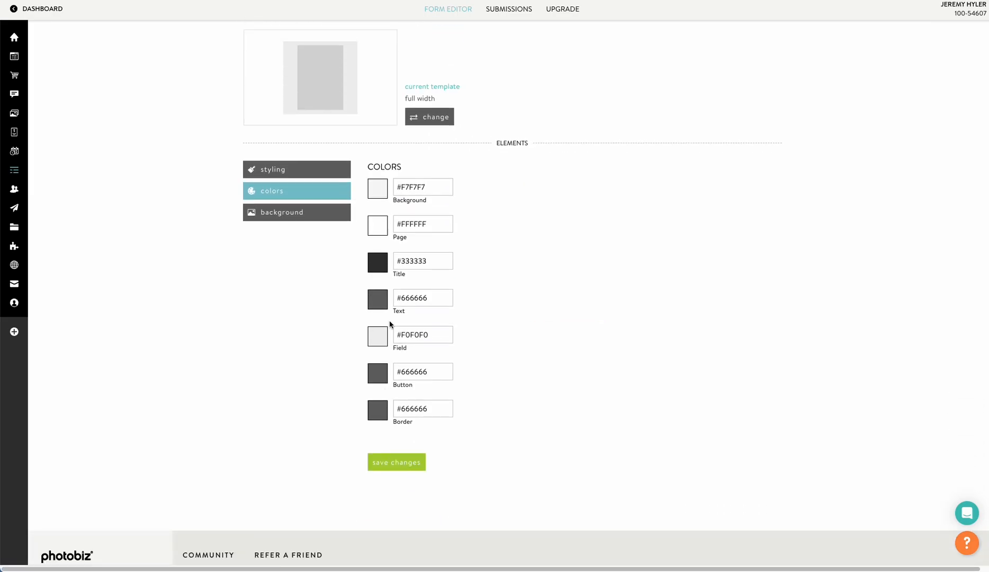
{"action": "left_click", "coordinate": [387, 188]}
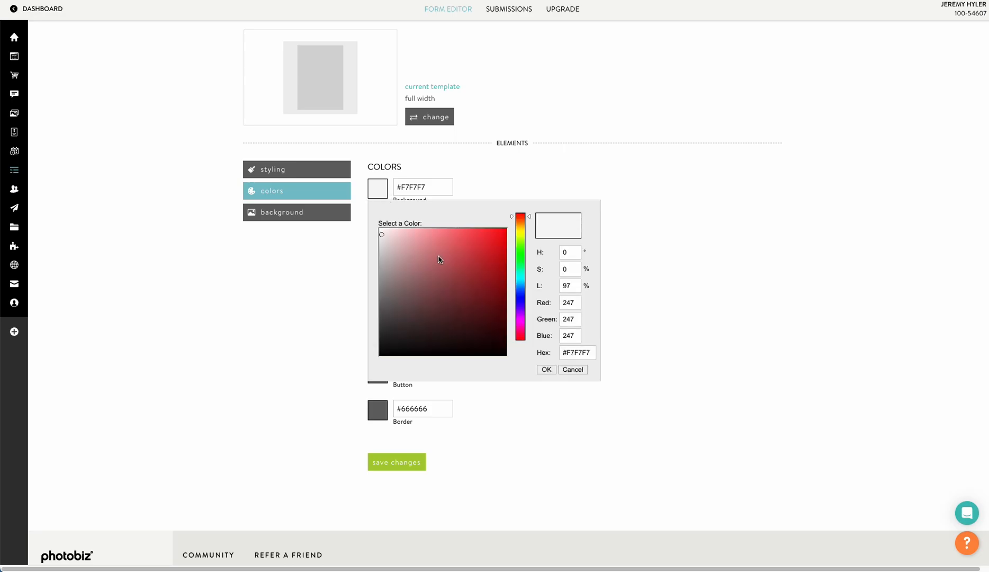
{"action": "left_click", "coordinate": [423, 258]}
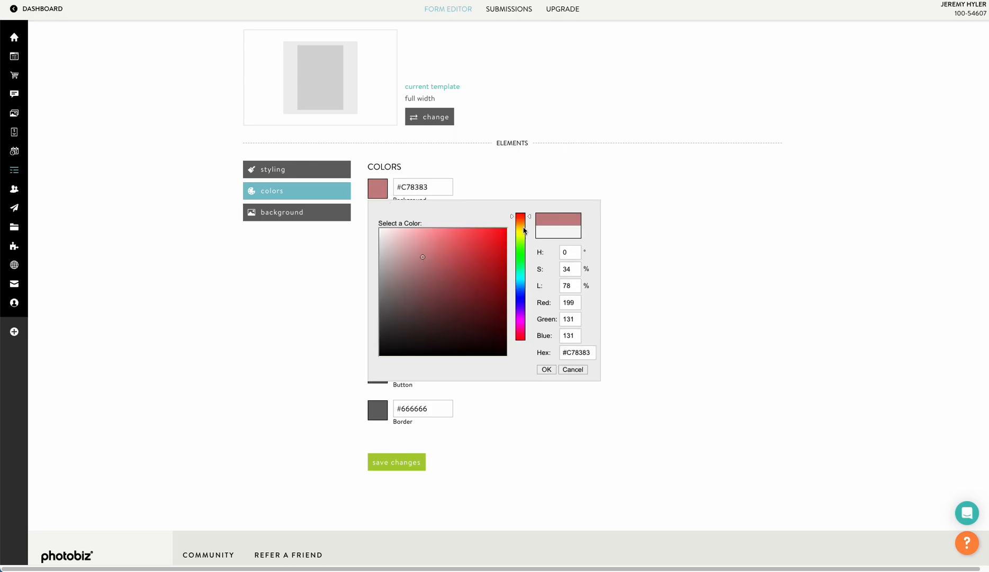
{"action": "left_click_drag", "start_coordinate": [530, 221], "coordinate": [529, 224]}
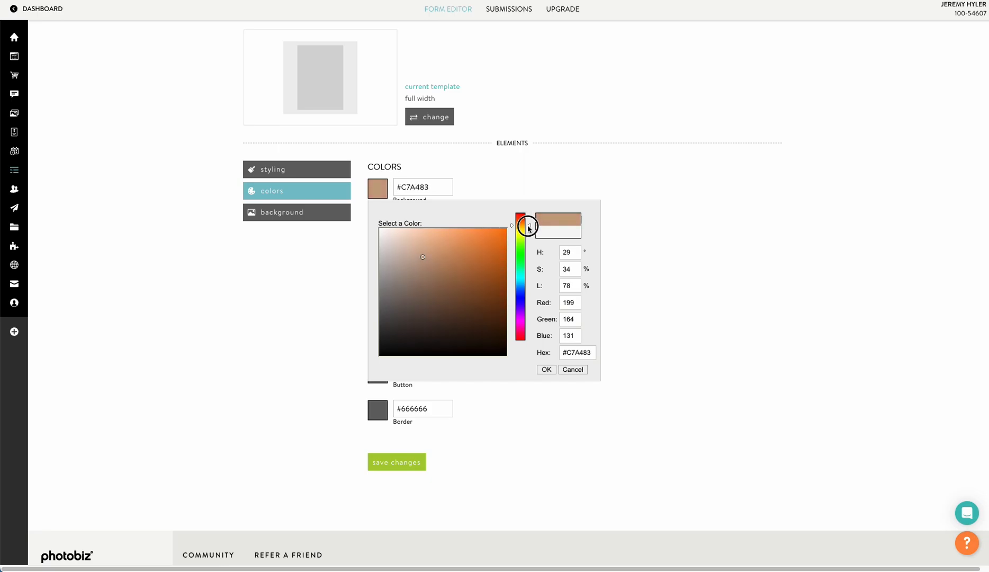
{"action": "left_click", "coordinate": [446, 245]}
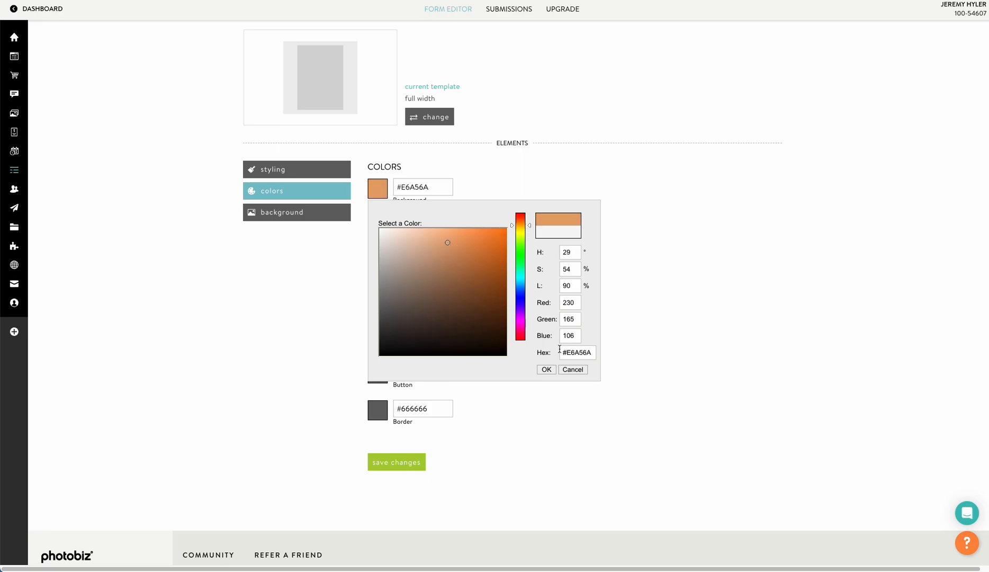
{"action": "left_click", "coordinate": [546, 369]}
{"action": "left_click", "coordinate": [401, 460]}
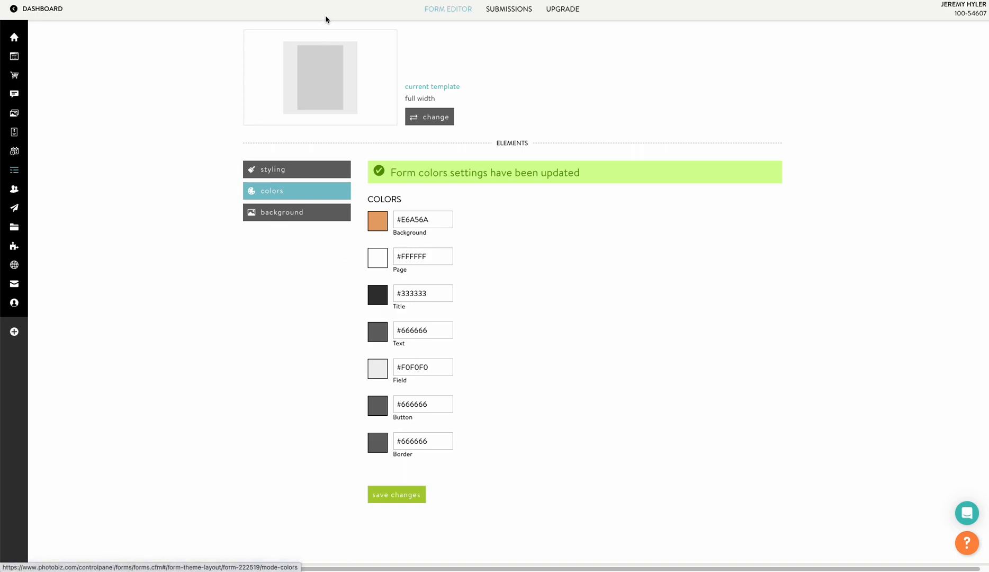
{"action": "left_click", "coordinate": [120, 1]}
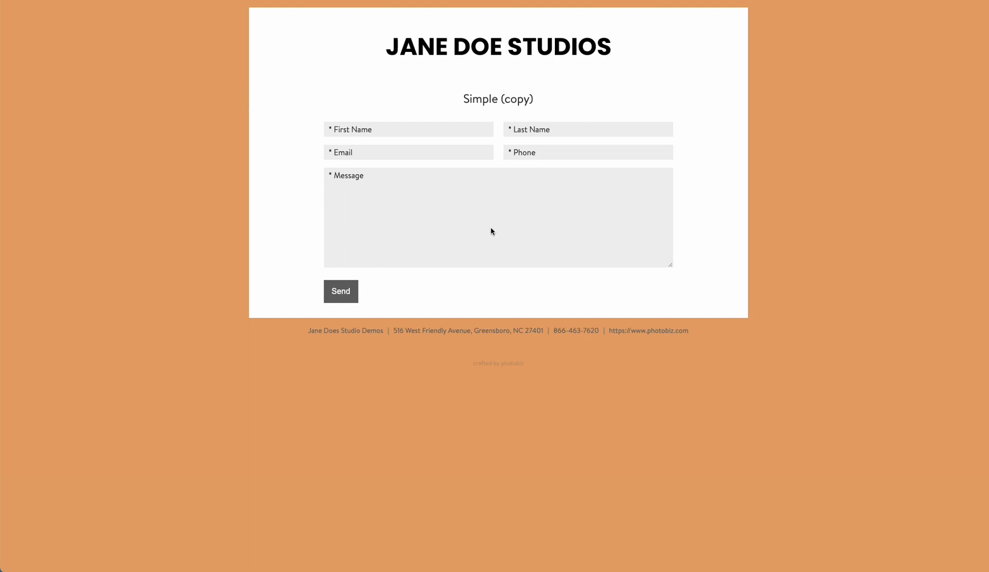
Apply the narrow width layout and reload the live preview to see it.
{"action": "left_click", "coordinate": [211, 1]}
{"action": "left_click", "coordinate": [433, 120]}
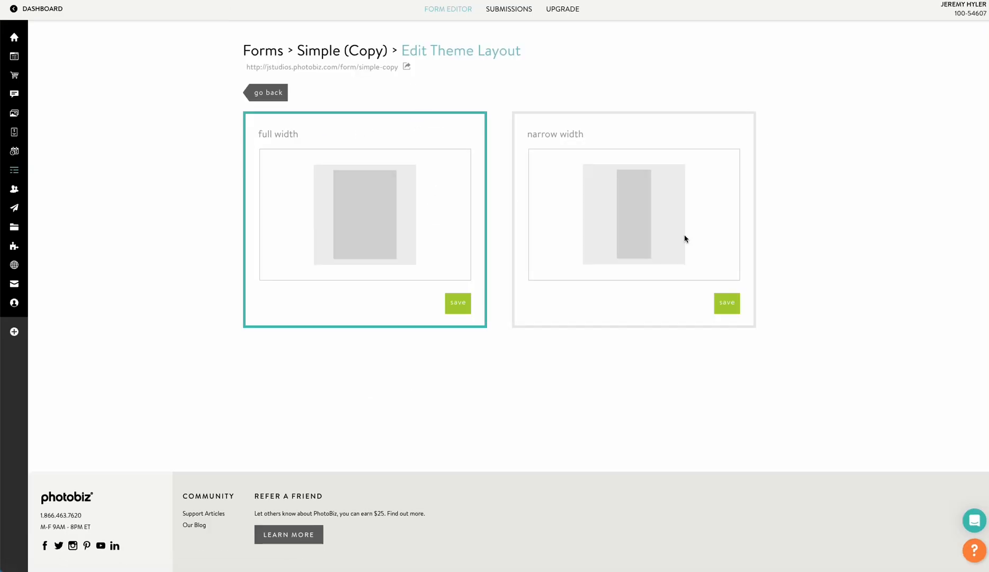
{"action": "left_click", "coordinate": [727, 306]}
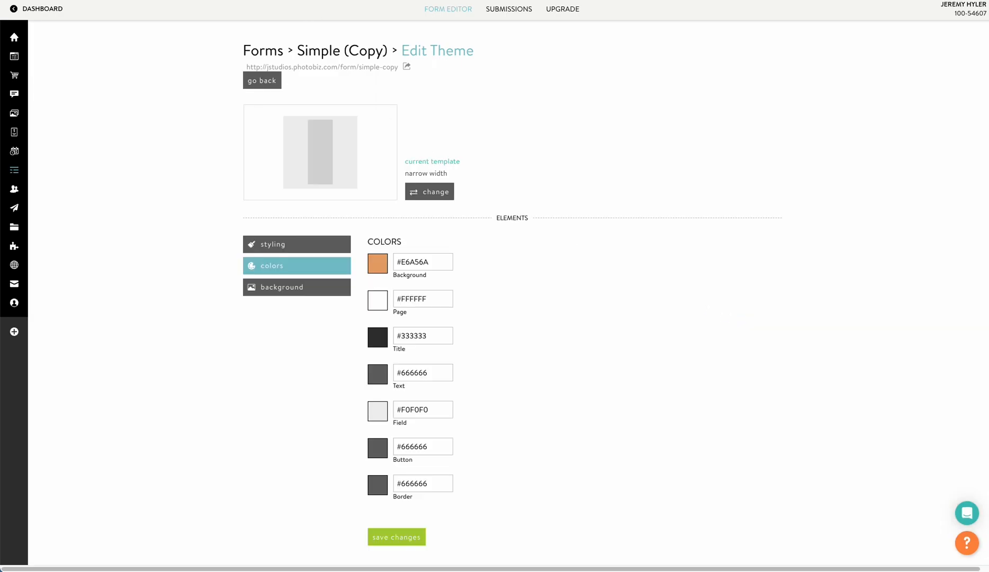
{"action": "key", "text": "ctrl+Tab"}
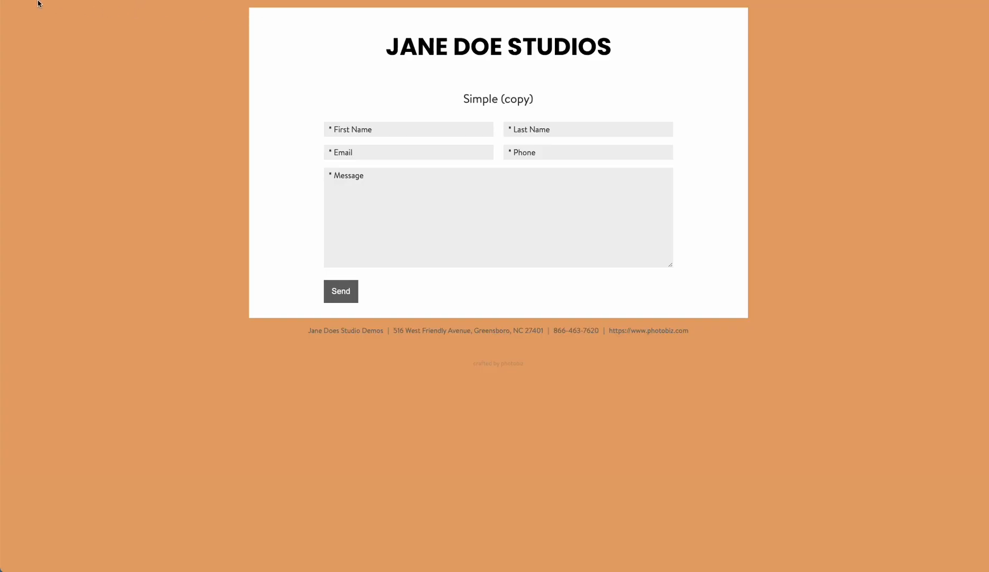
{"action": "key", "text": "super+r"}
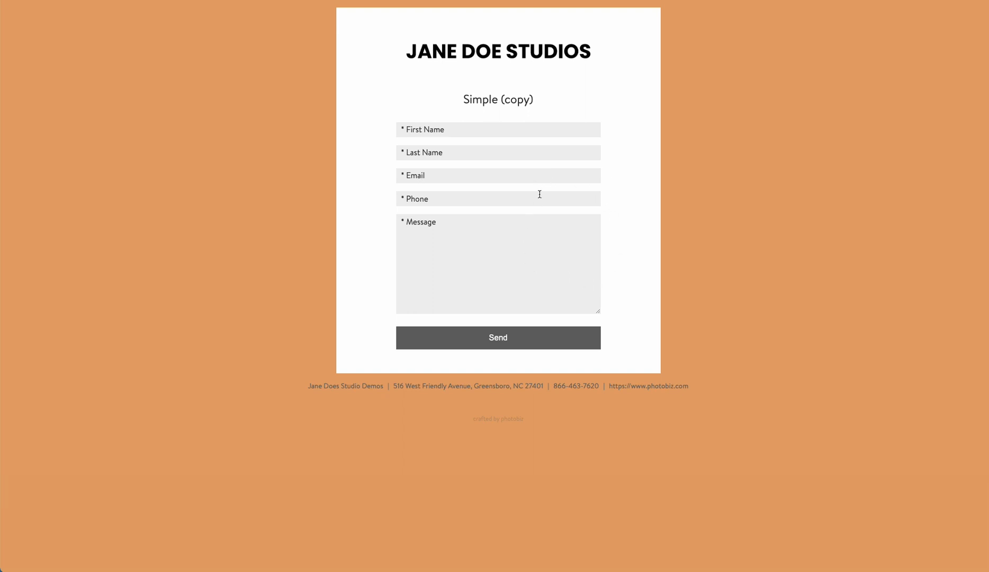
Switch the layout back to full width and return to the form editor.
{"action": "key", "text": "ctrl+shift+Tab"}
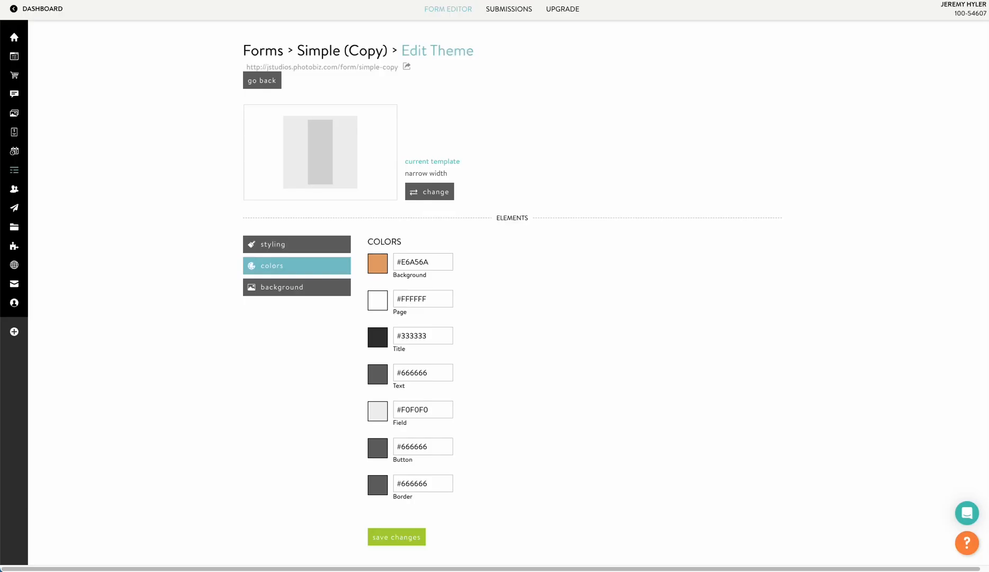
{"action": "left_click", "coordinate": [408, 193]}
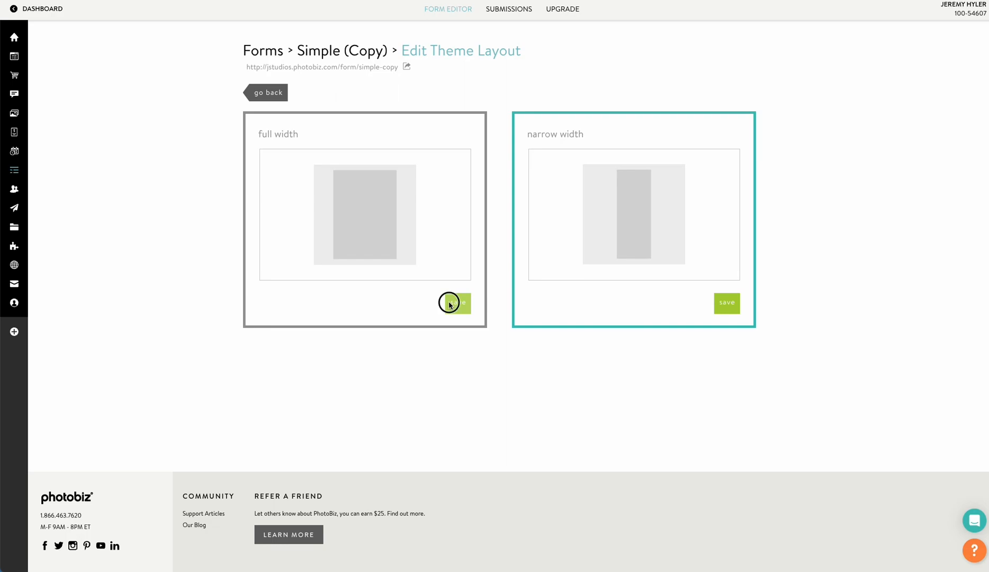
{"action": "left_click", "coordinate": [451, 302]}
{"action": "left_click", "coordinate": [260, 83]}
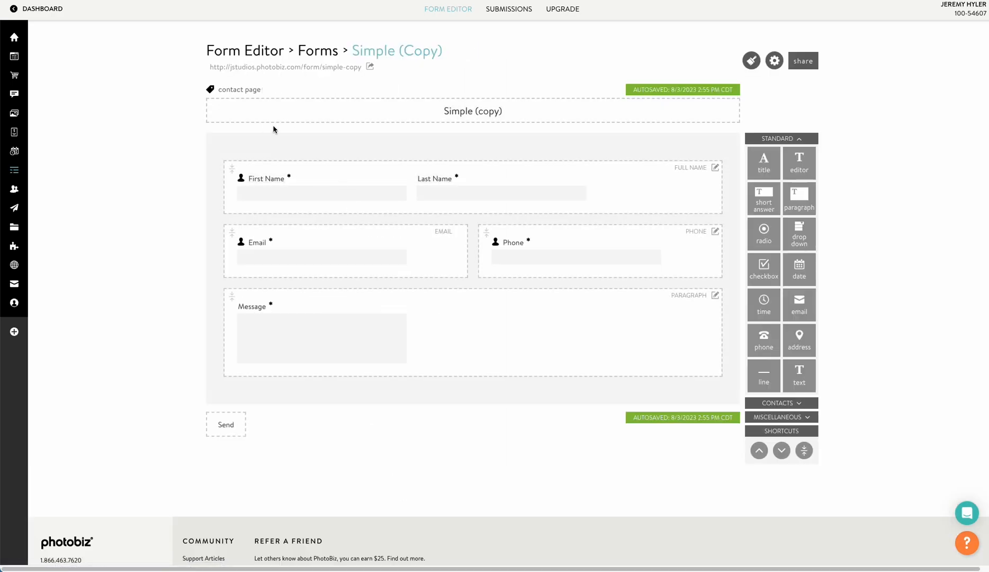
Retitle the Simple (Copy) form to 'contact page'.
{"action": "left_click", "coordinate": [467, 113]}
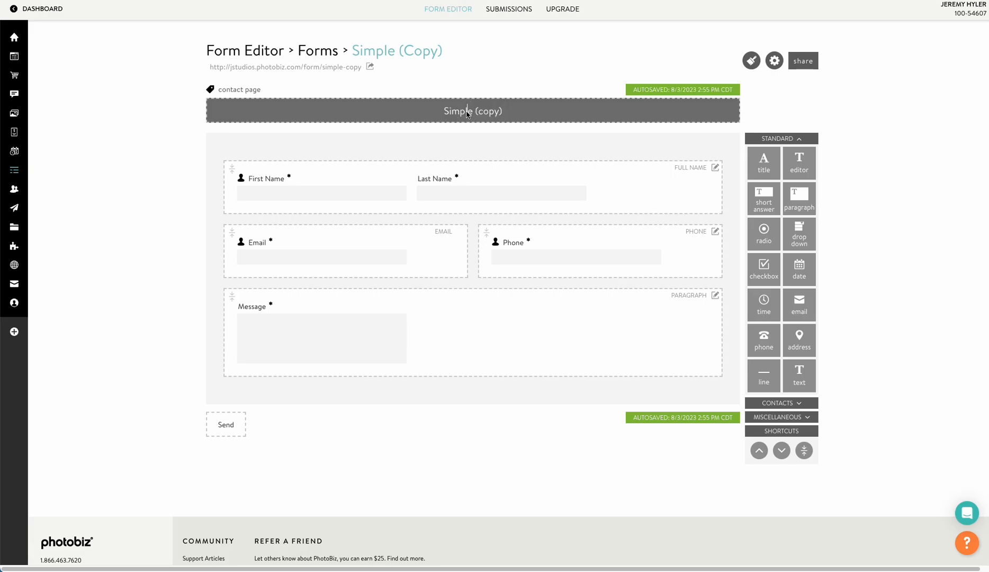
{"action": "type", "text": "contact page"}
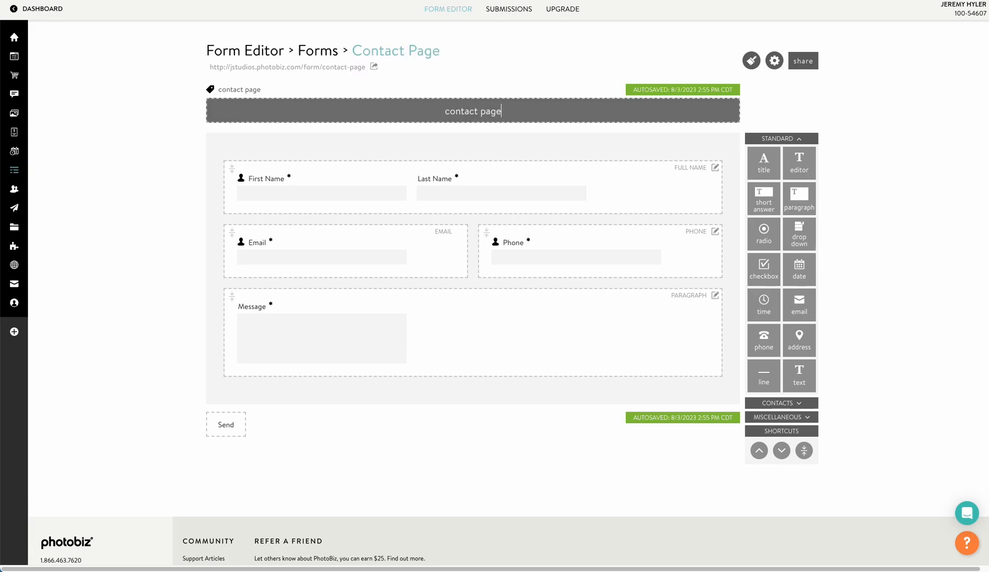
{"action": "key", "text": "Return"}
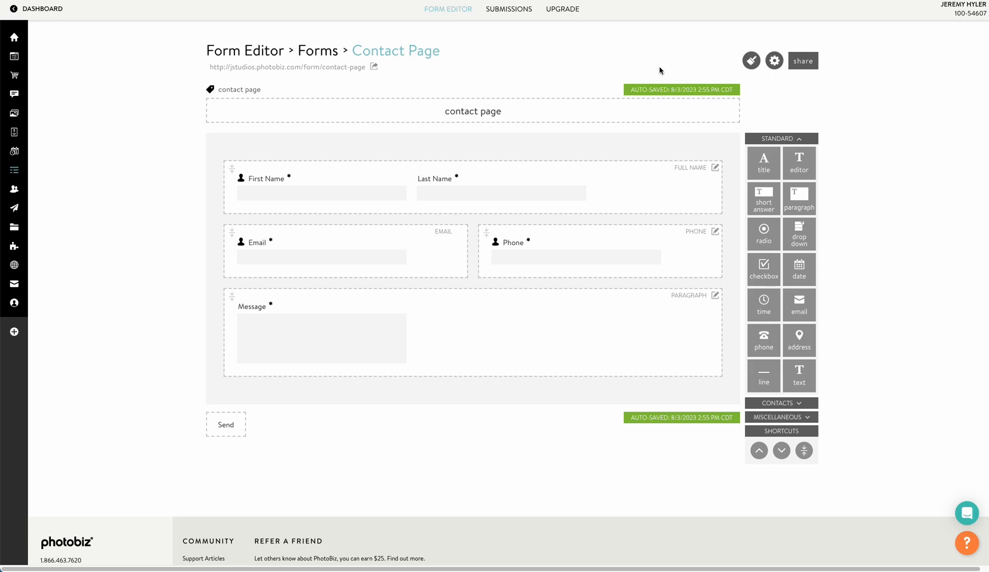
{"action": "left_click", "coordinate": [773, 65]}
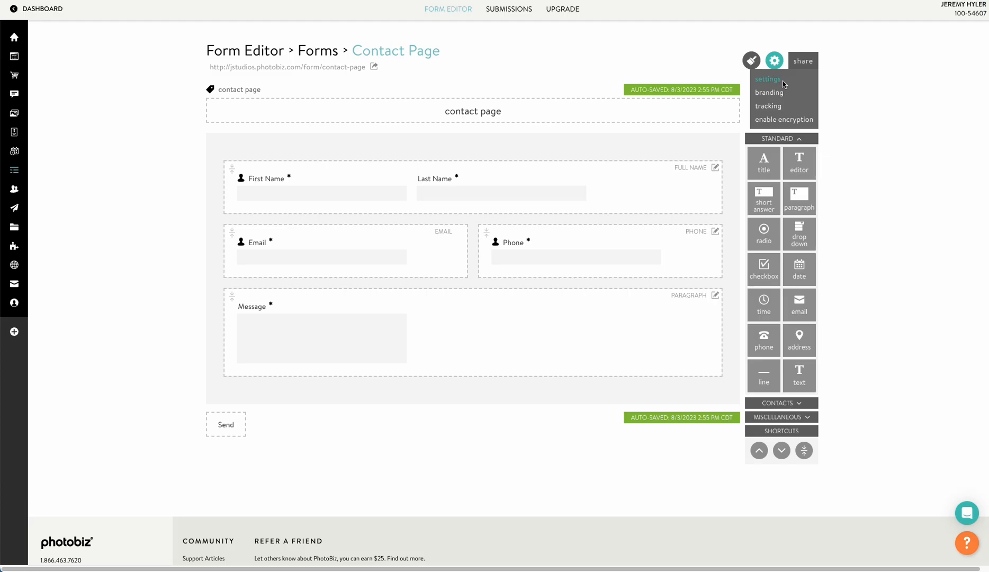
Save the form settings with the 'Thank you for contacting us!' message and return to the editor.
{"action": "left_click", "coordinate": [778, 84]}
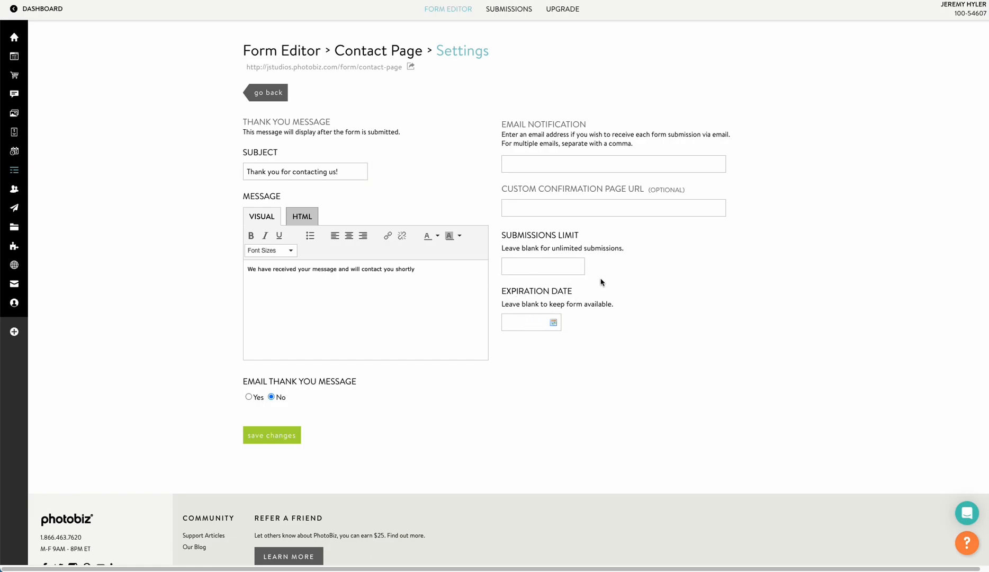
{"action": "left_click", "coordinate": [270, 438]}
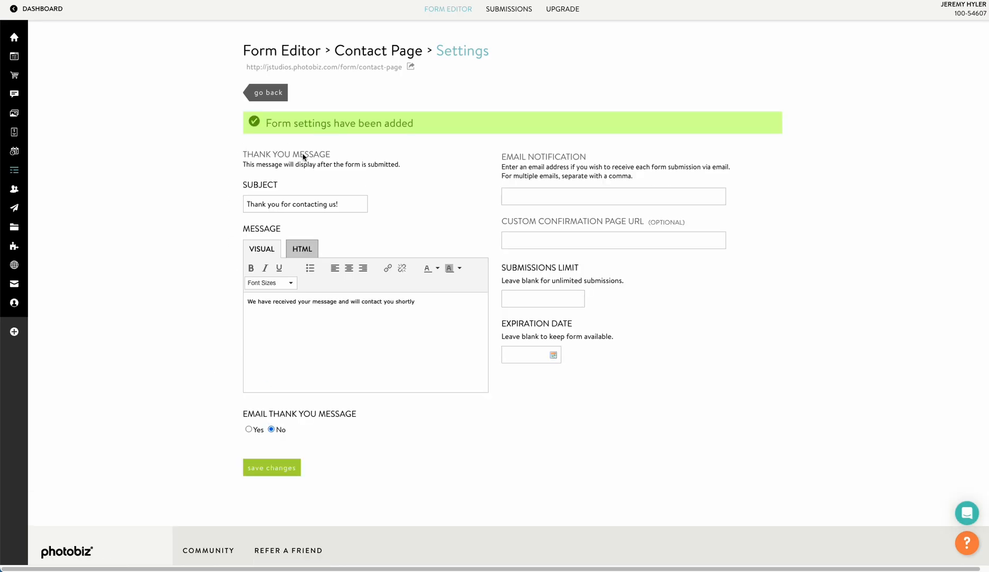
{"action": "left_click", "coordinate": [264, 93]}
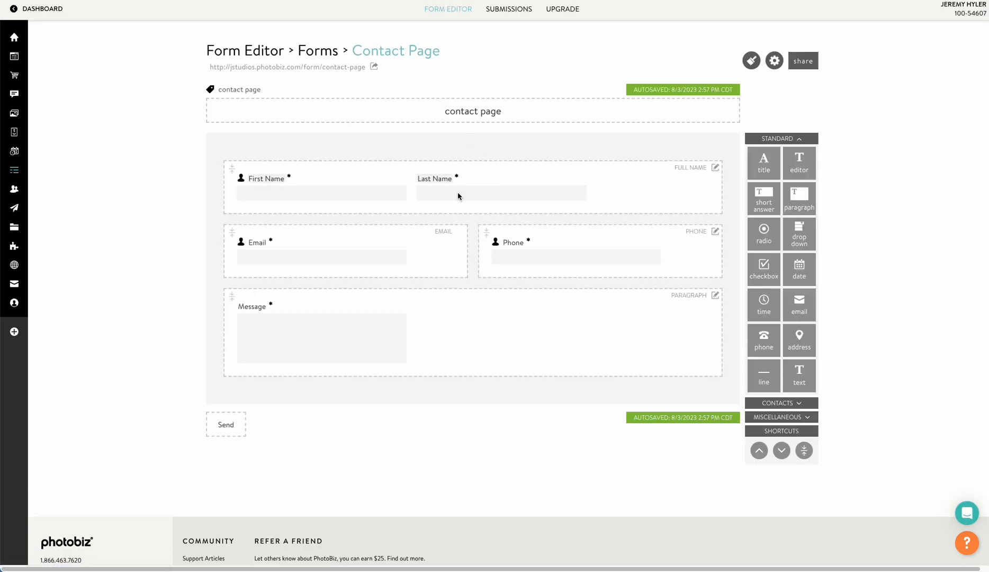
Check the branding settings, keep Auto branding, and reopen the Contact Page form editor.
{"action": "left_click", "coordinate": [774, 61]}
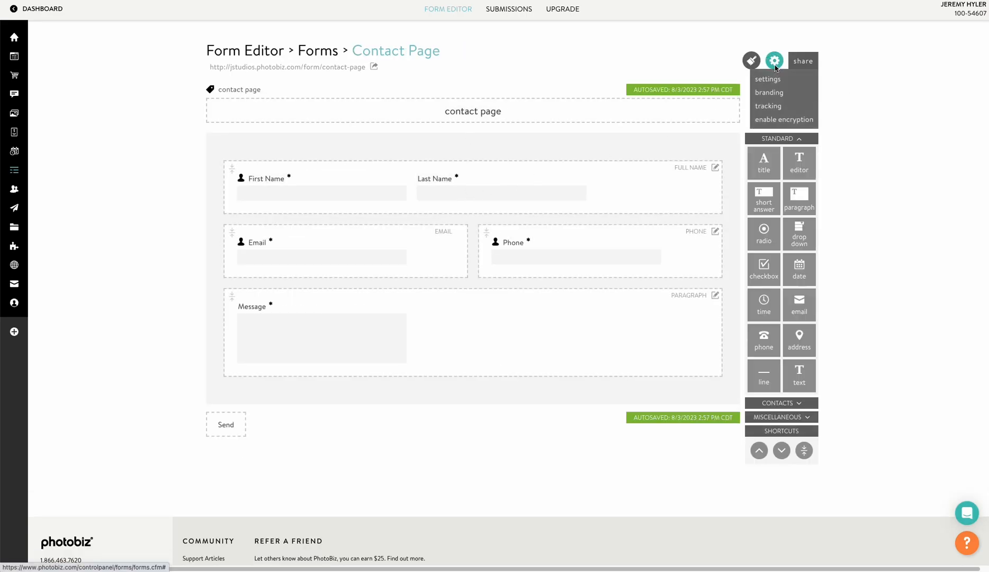
{"action": "left_click", "coordinate": [771, 92]}
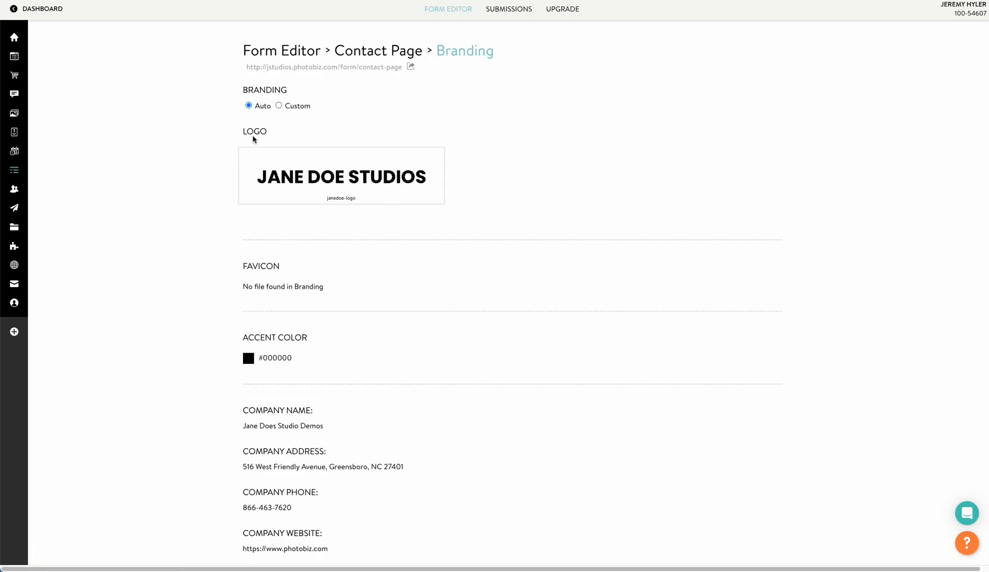
{"action": "left_click", "coordinate": [278, 106]}
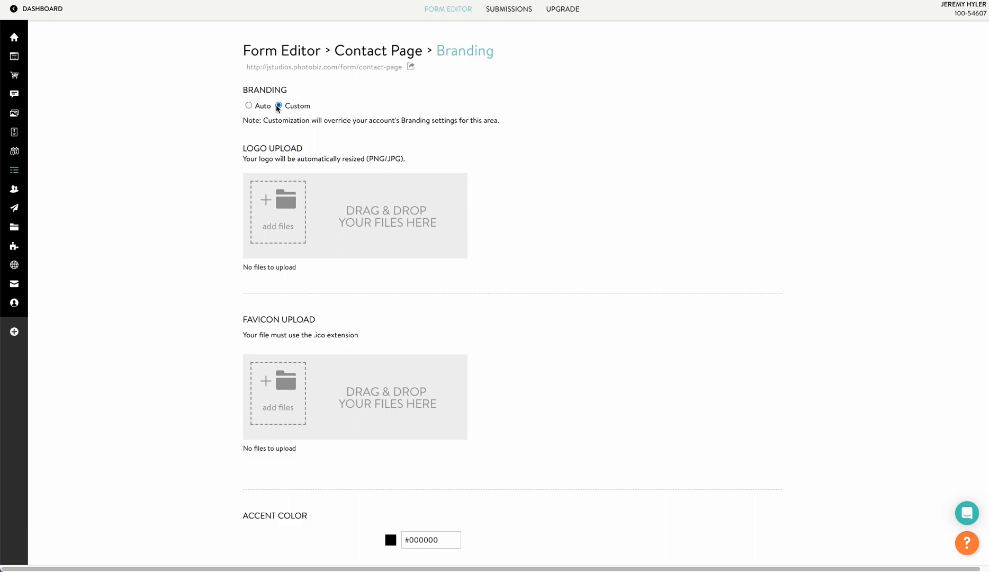
{"action": "left_click", "coordinate": [248, 106]}
{"action": "scroll", "coordinate": [364, 221], "scroll_direction": "down", "scroll_amount": 3}
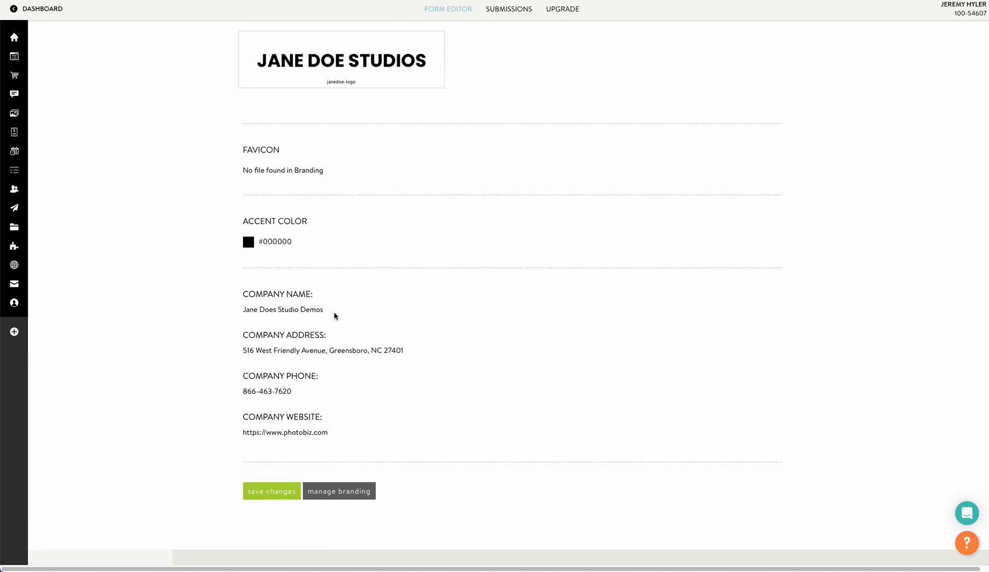
{"action": "scroll", "coordinate": [423, 398], "scroll_direction": "up", "scroll_amount": 3}
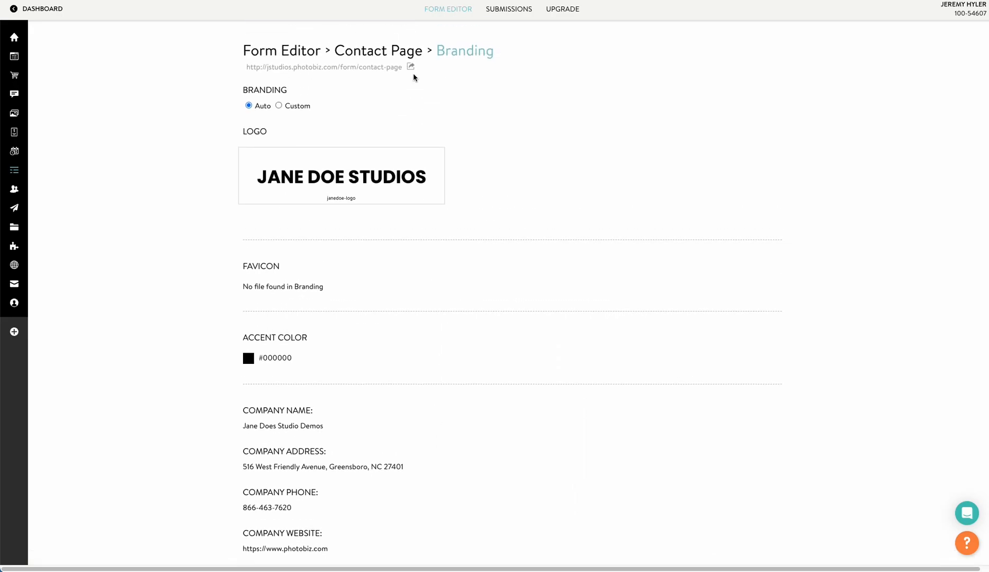
{"action": "left_click", "coordinate": [392, 51]}
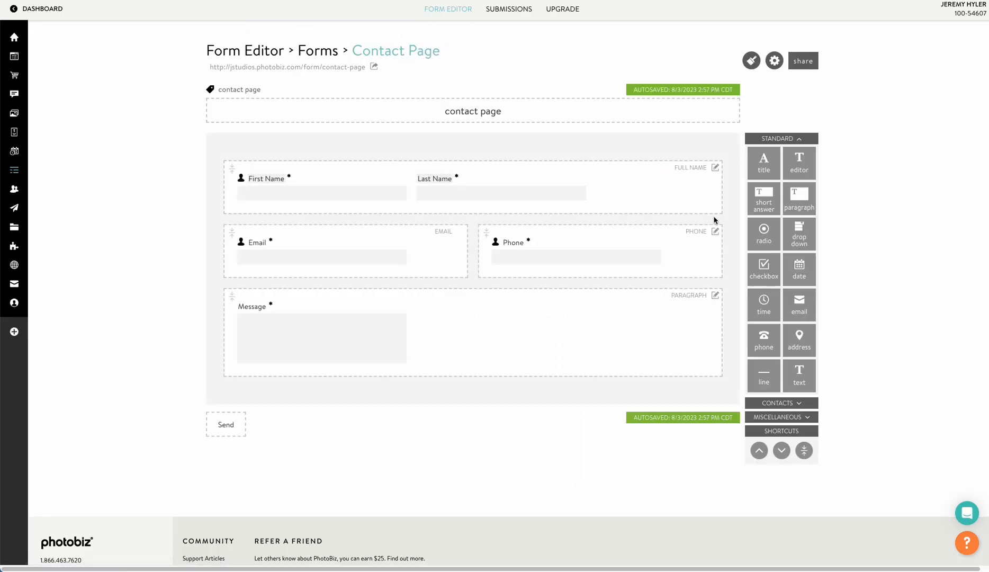
{"action": "left_click", "coordinate": [799, 64]}
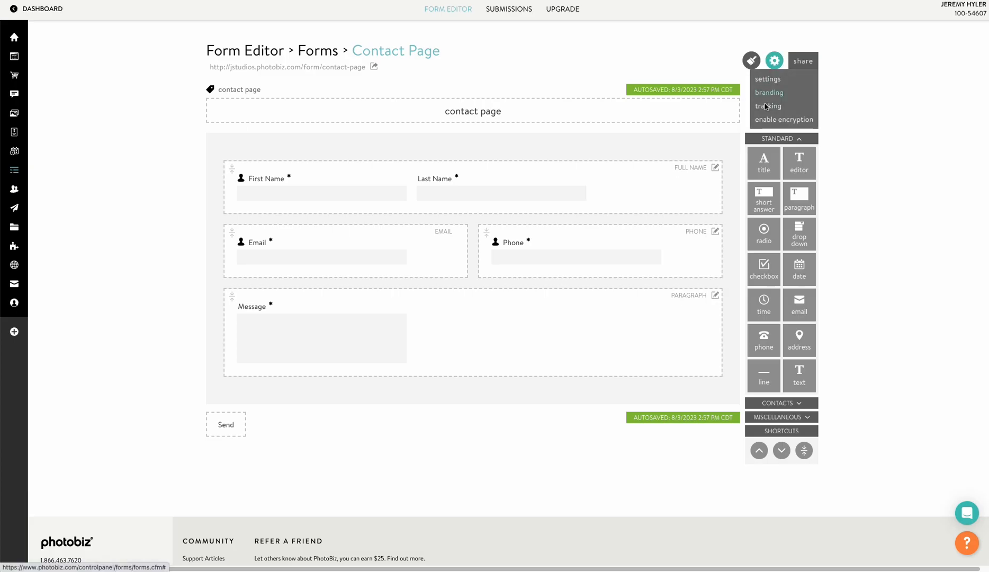
{"action": "left_click", "coordinate": [767, 107]}
{"action": "scroll", "coordinate": [338, 282], "scroll_direction": "down", "scroll_amount": 2}
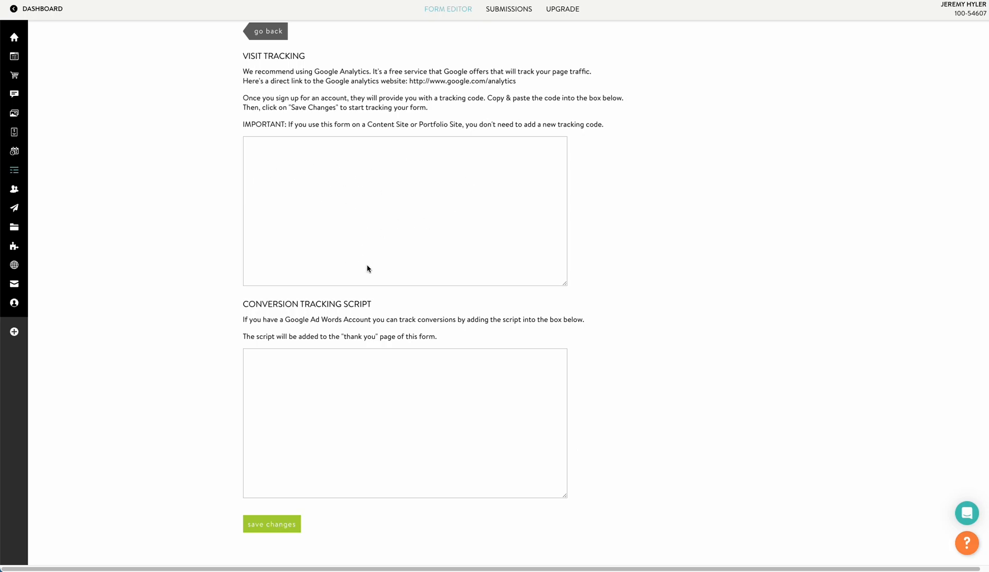
{"action": "scroll", "coordinate": [344, 214], "scroll_direction": "up", "scroll_amount": 2}
{"action": "left_click", "coordinate": [279, 99]}
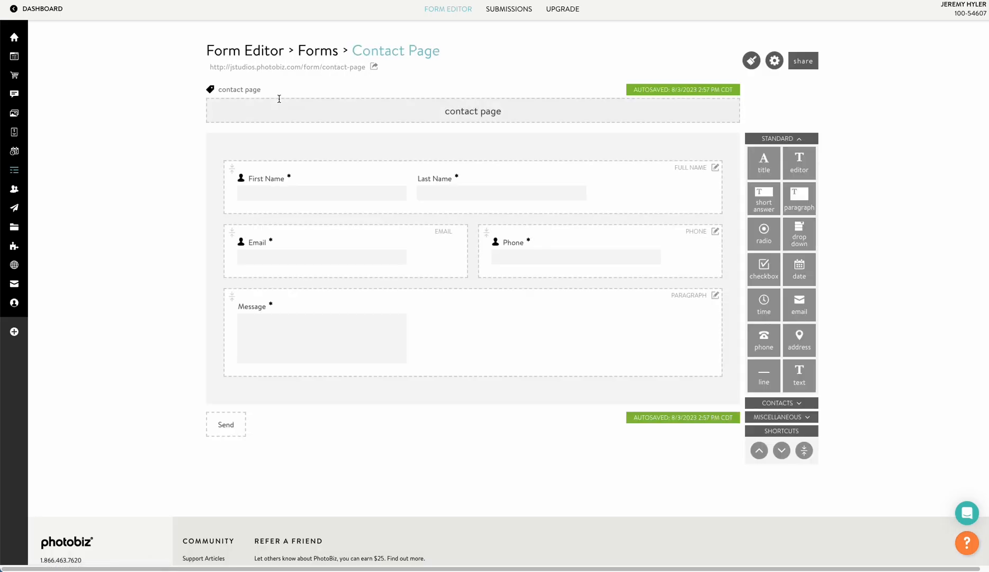
{"action": "left_click", "coordinate": [772, 63]}
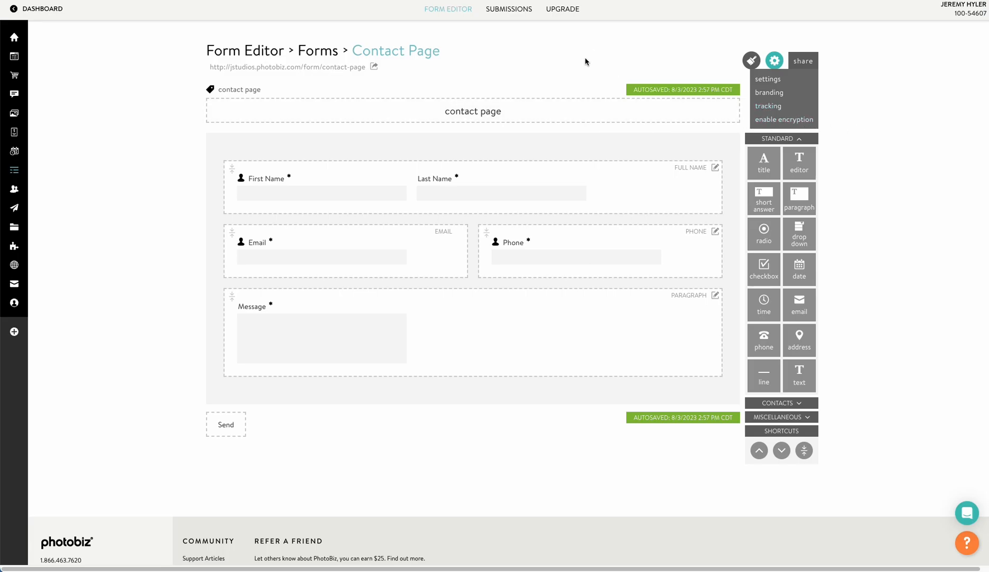
{"action": "left_click", "coordinate": [757, 79]}
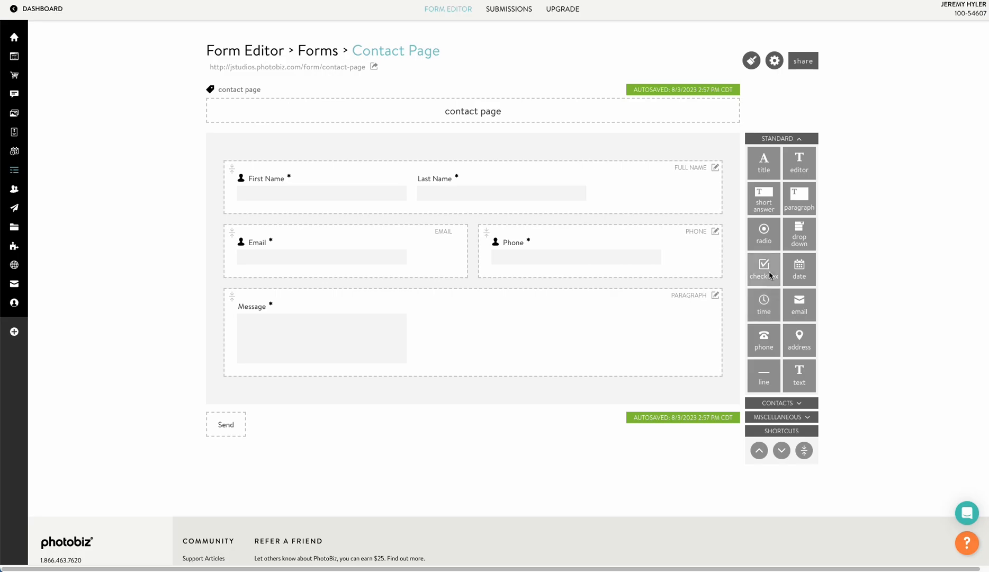
{"action": "left_click", "coordinate": [776, 403]}
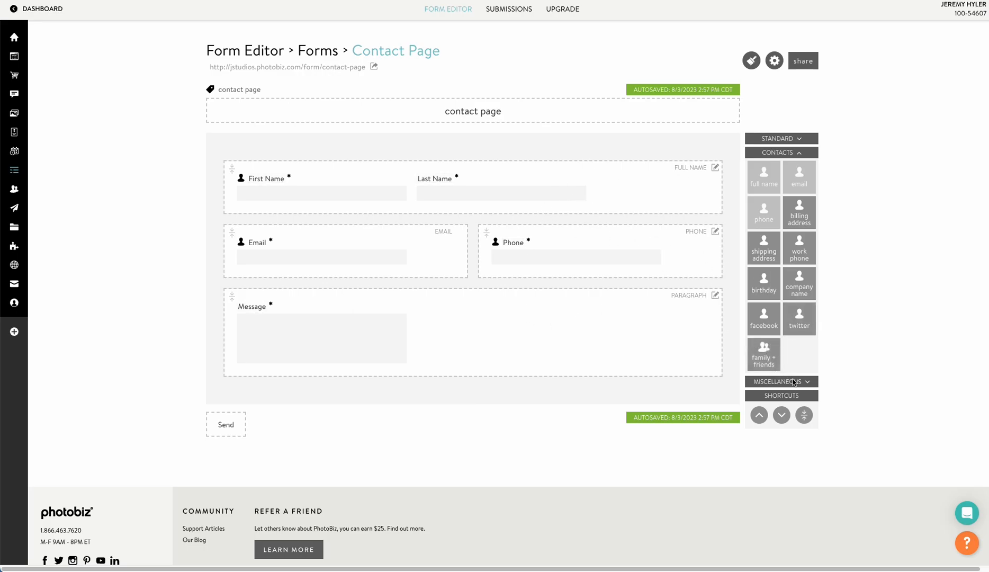
{"action": "left_click", "coordinate": [793, 382]}
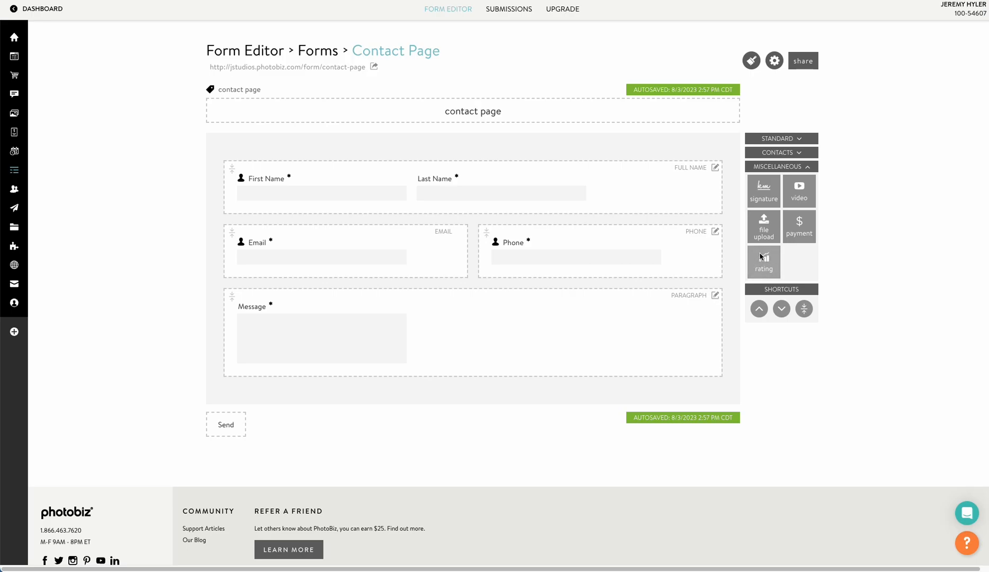
{"action": "left_click", "coordinate": [775, 138]}
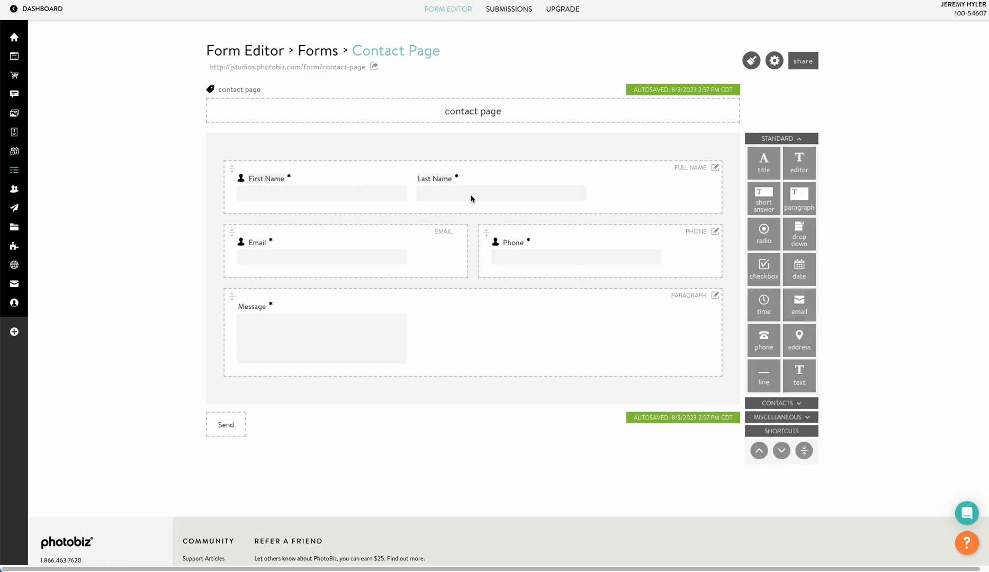
Move Email to the top and Phone onto its own row, and make first and last name required.
{"action": "left_click_drag", "start_coordinate": [584, 234], "coordinate": [570, 355]}
{"action": "left_click_drag", "start_coordinate": [579, 303], "coordinate": [576, 276]}
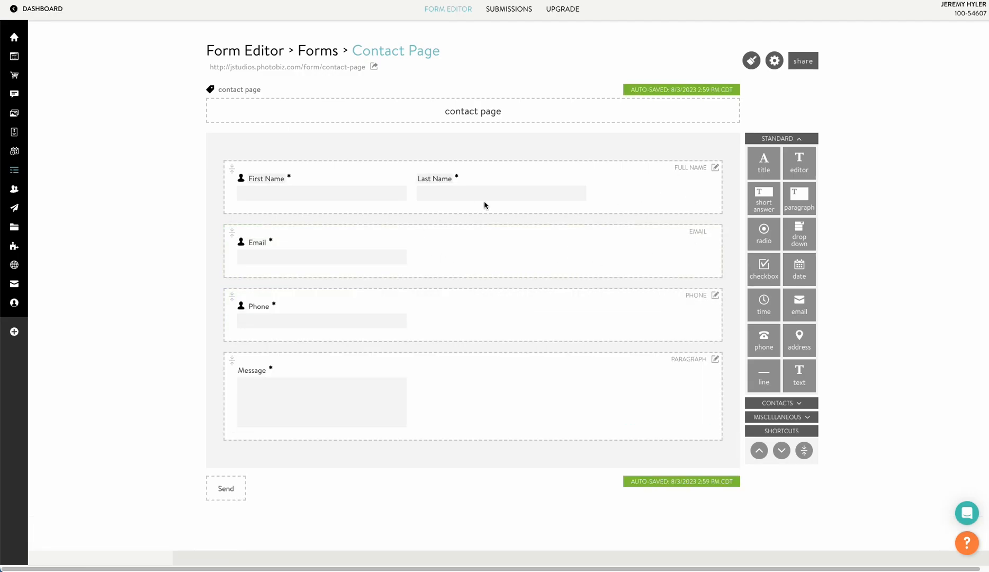
{"action": "left_click", "coordinate": [710, 169]}
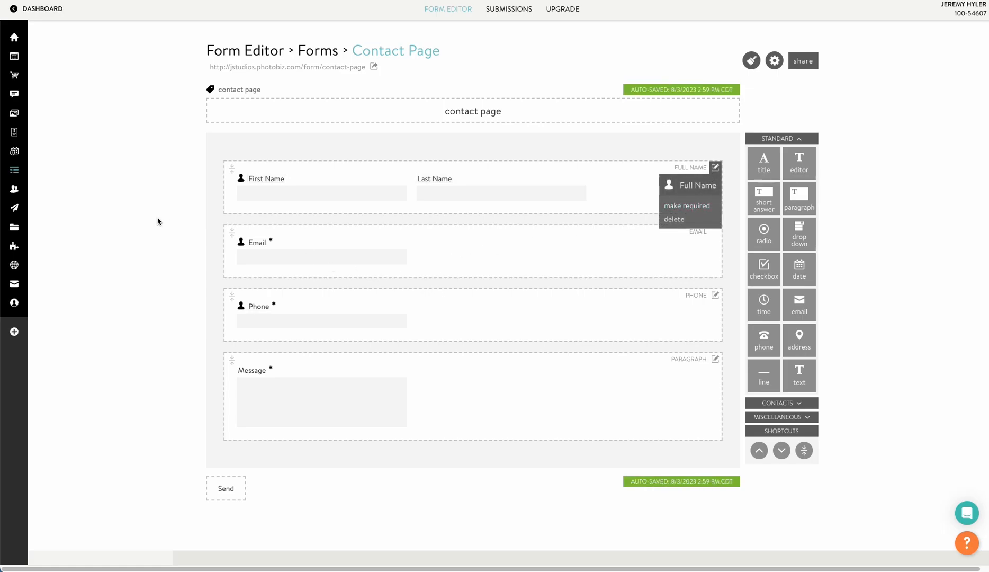
{"action": "left_click", "coordinate": [326, 238]}
{"action": "left_click_drag", "start_coordinate": [508, 245], "coordinate": [510, 159]}
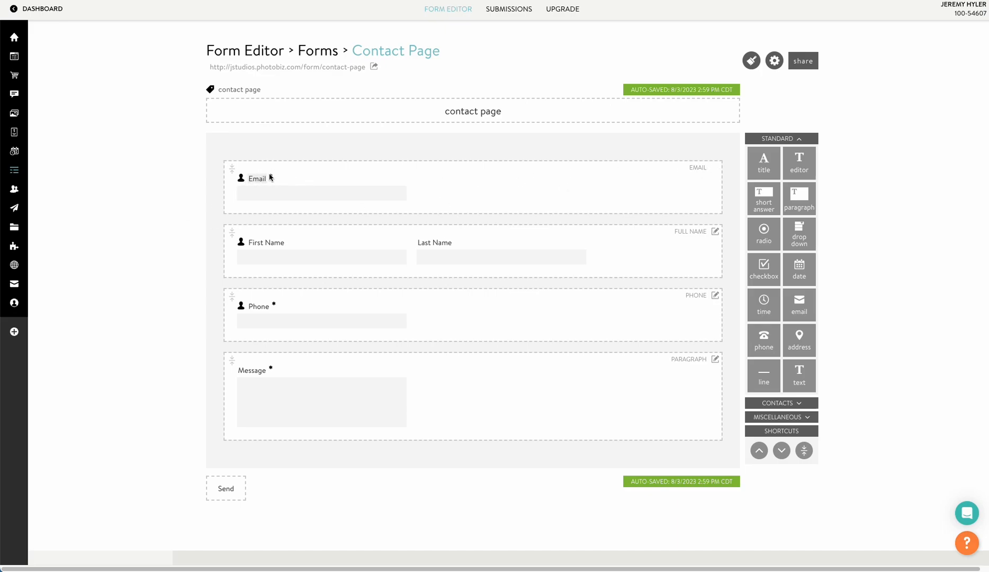
{"action": "left_click", "coordinate": [714, 233]}
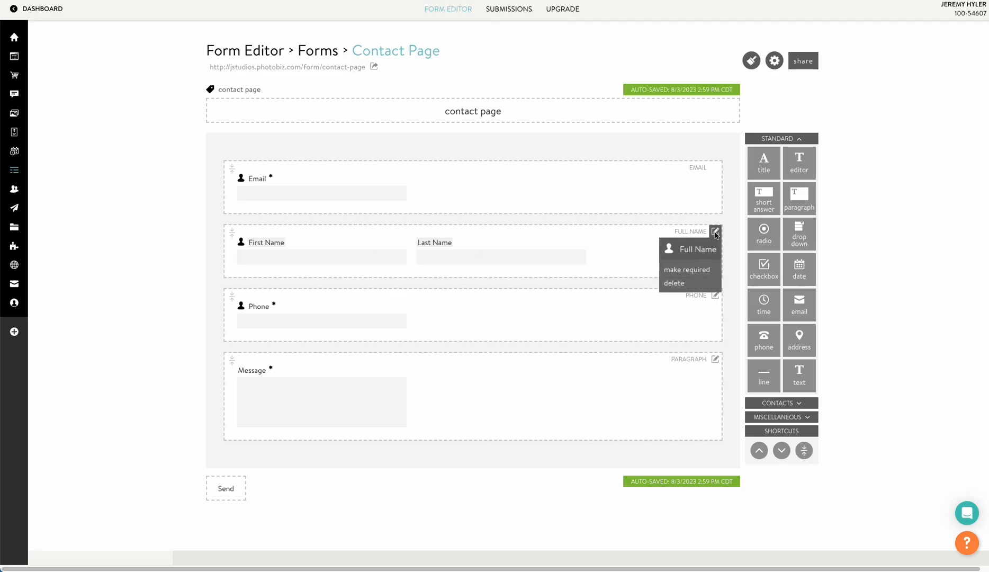
{"action": "left_click", "coordinate": [704, 271]}
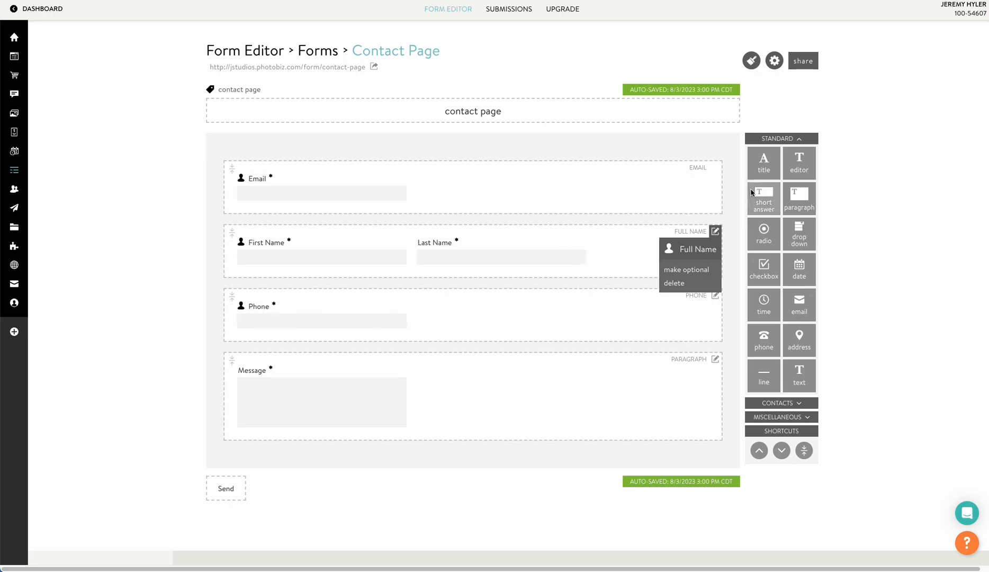
Add a radio question 'What Type of shoot are you interested in?' without description above Message.
{"action": "left_click_drag", "start_coordinate": [776, 233], "coordinate": [522, 344]}
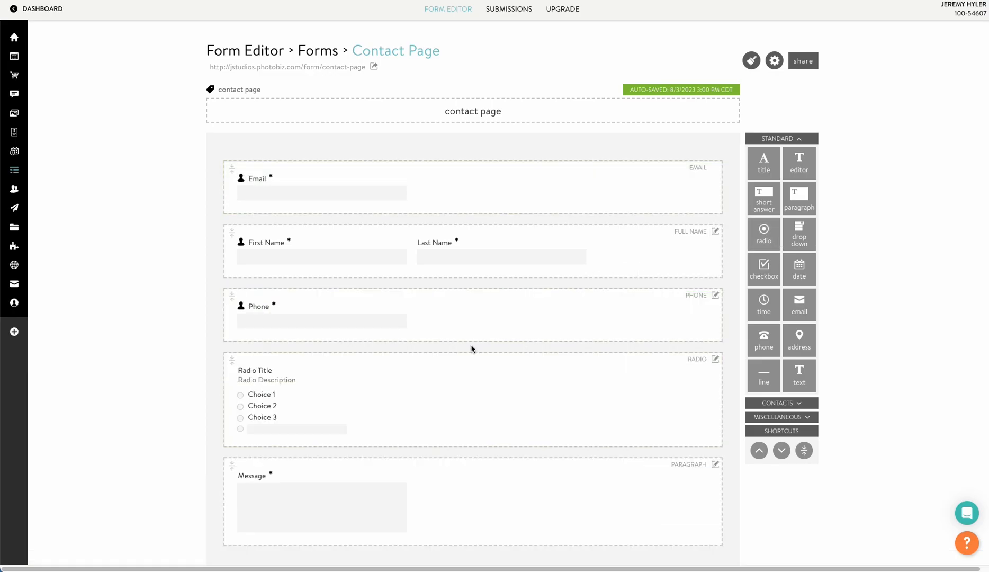
{"action": "scroll", "coordinate": [308, 338], "scroll_direction": "down", "scroll_amount": 2}
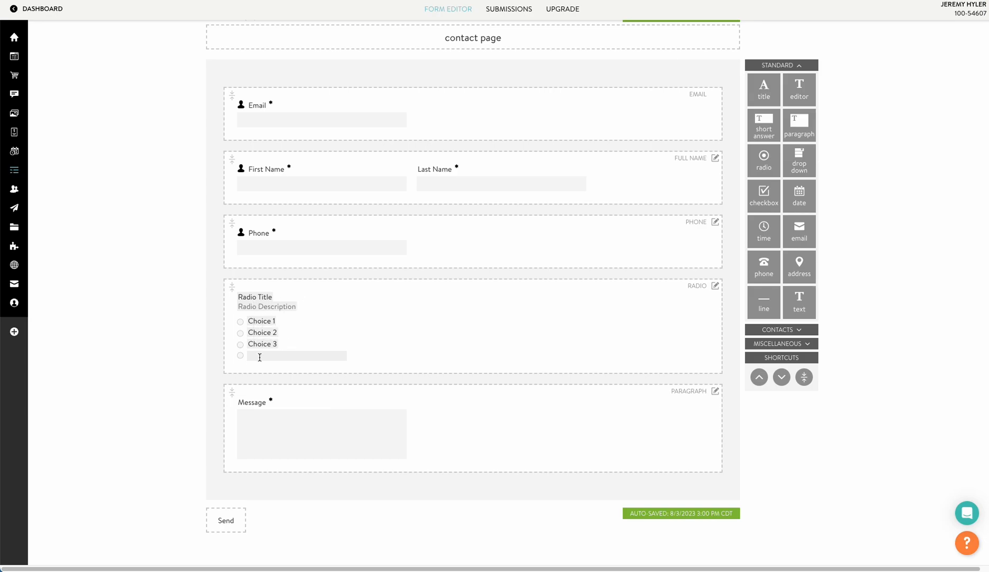
{"action": "scroll", "coordinate": [276, 332], "scroll_direction": "up", "scroll_amount": 2}
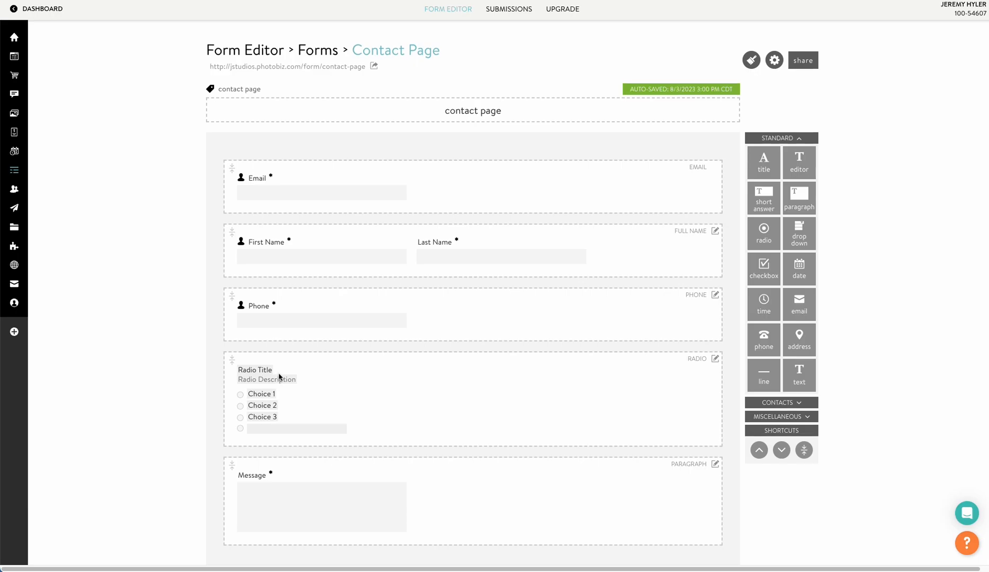
{"action": "scroll", "coordinate": [279, 377], "scroll_direction": "down", "scroll_amount": 1}
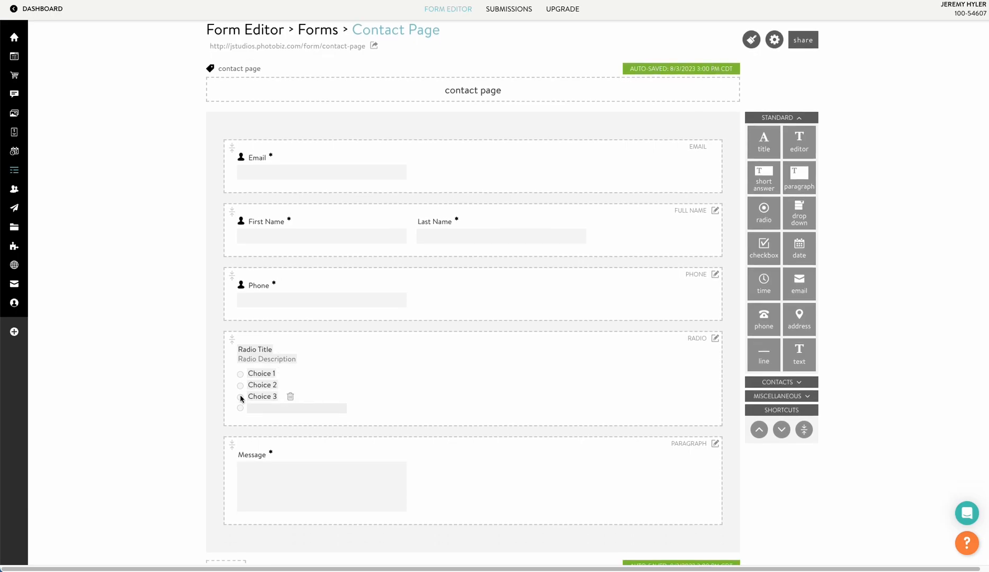
{"action": "left_click", "coordinate": [263, 350]}
{"action": "type", "text": "What Type of shoot are you interest"}
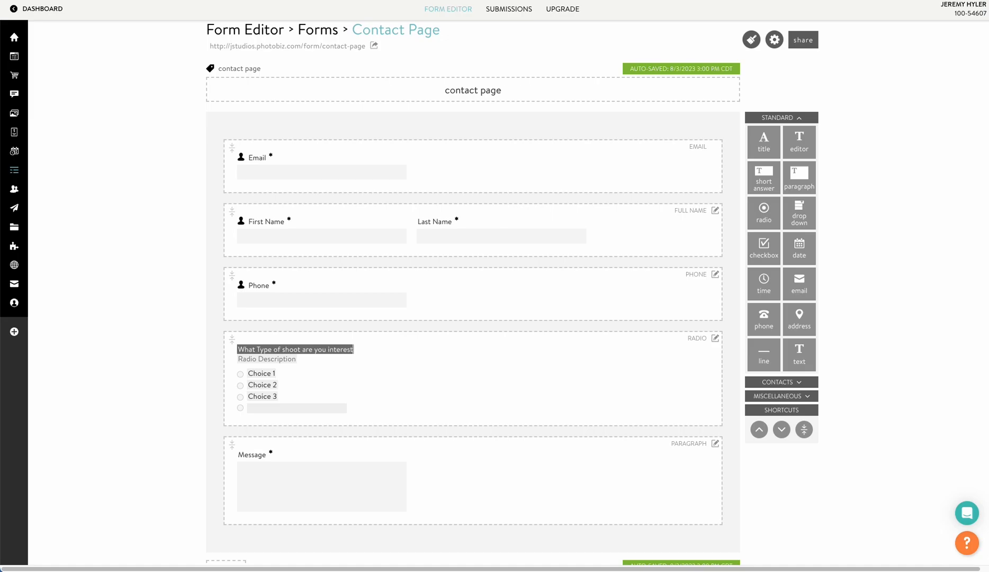
{"action": "type", "text": "ed in?"}
{"action": "left_click", "coordinate": [275, 359]}
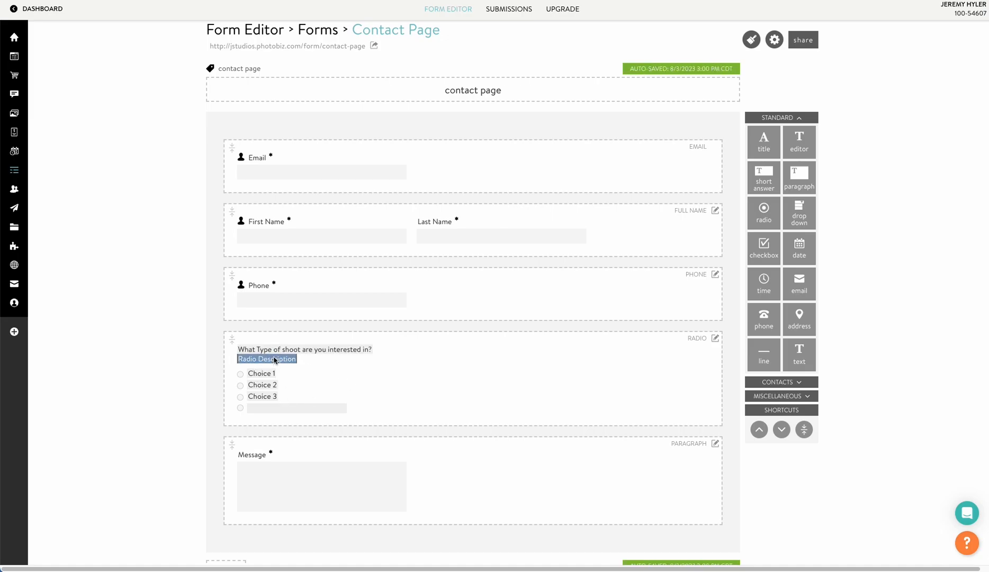
{"action": "key", "text": "BackSpace"}
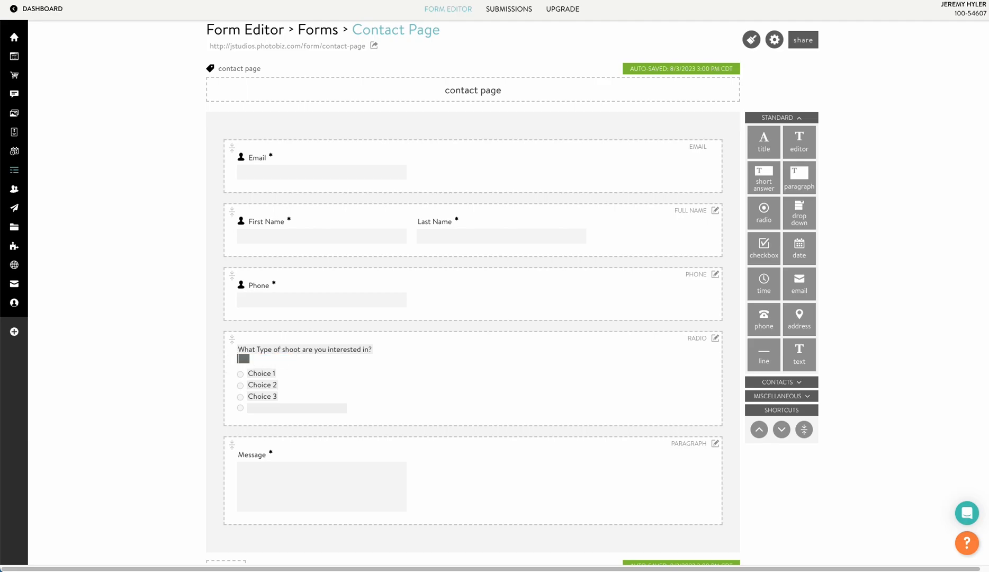
Name the choices Wedding, Newborn and Senior, then try them on the live form.
{"action": "left_click", "coordinate": [259, 374]}
{"action": "type", "text": "Wedding"}
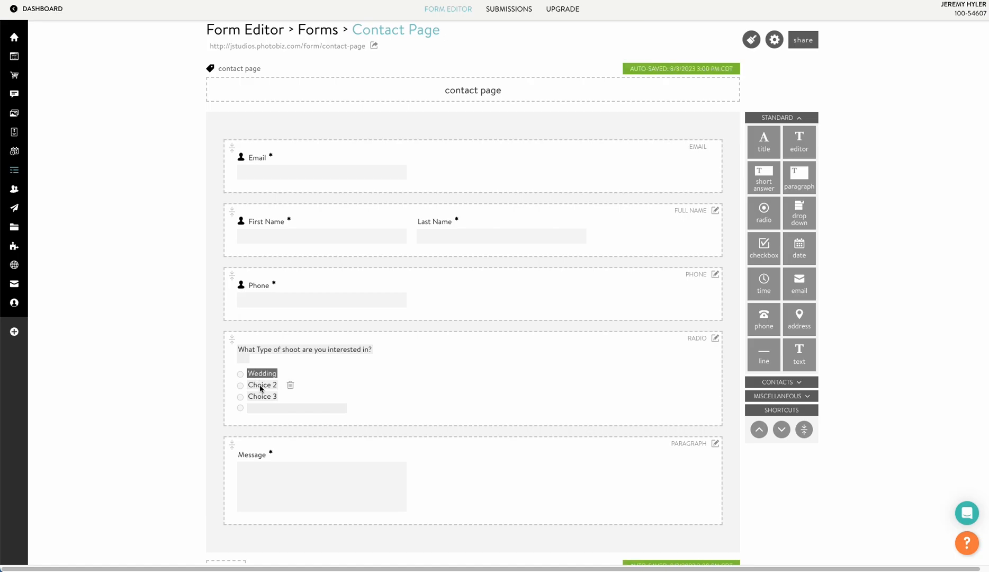
{"action": "left_click", "coordinate": [260, 386]}
{"action": "type", "text": "Newborn"}
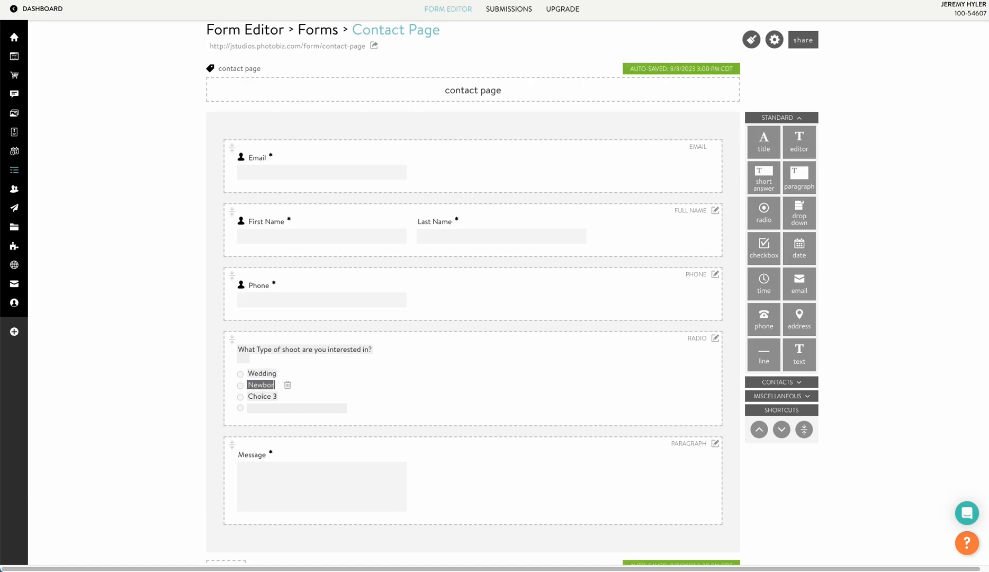
{"action": "left_click", "coordinate": [268, 398]}
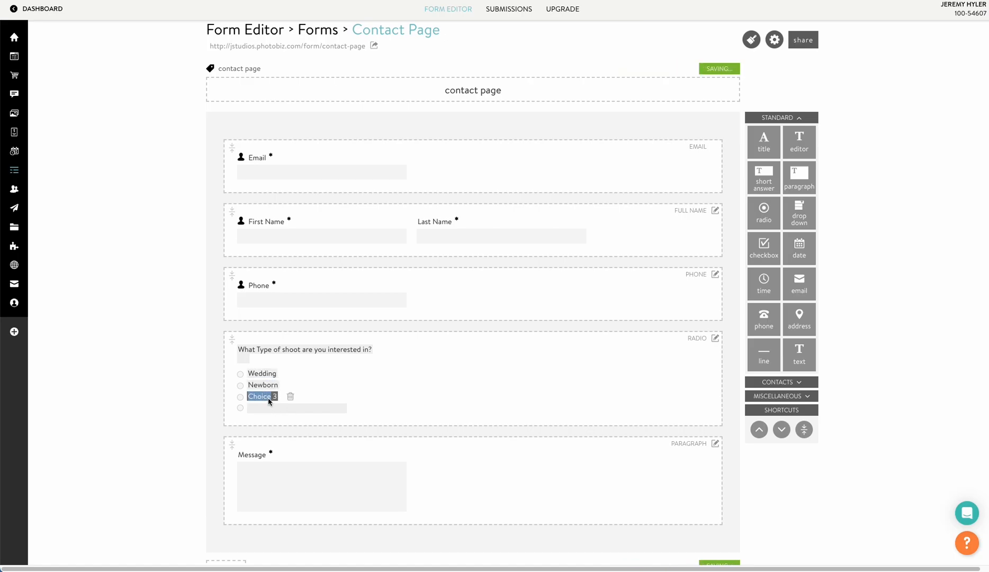
{"action": "type", "text": "Senior"}
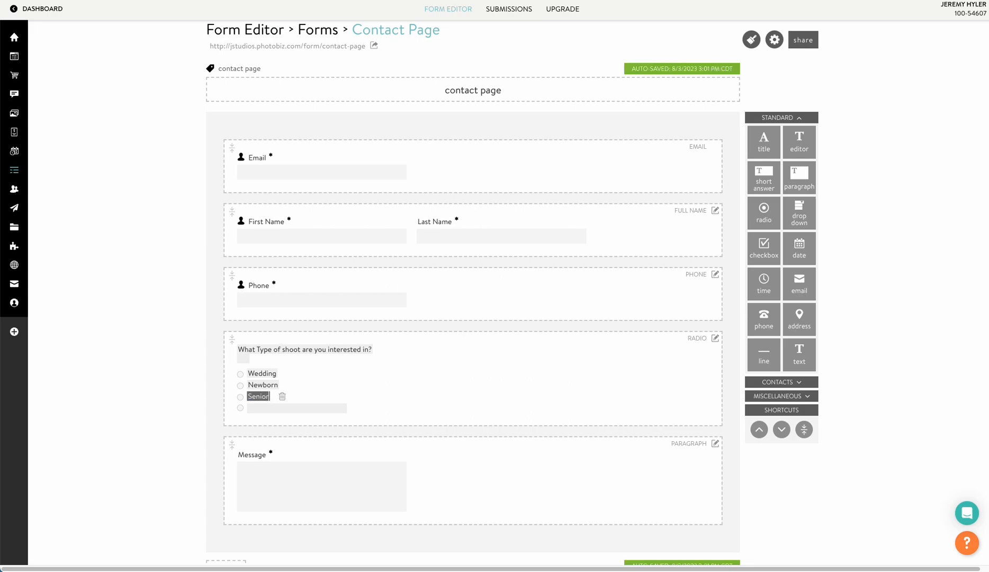
{"action": "key", "text": "Return"}
{"action": "left_click", "coordinate": [307, 48]}
{"action": "left_click", "coordinate": [327, 216]}
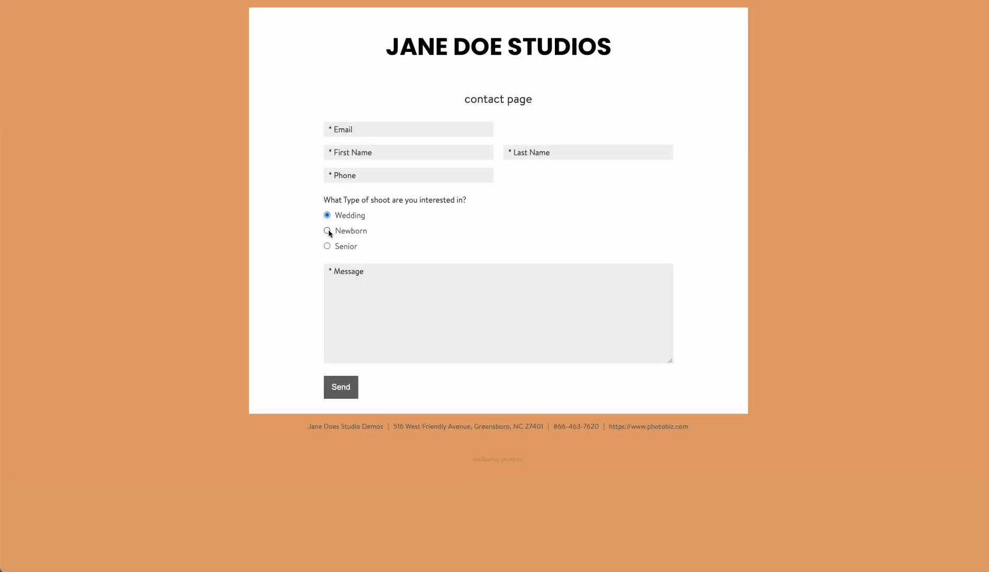
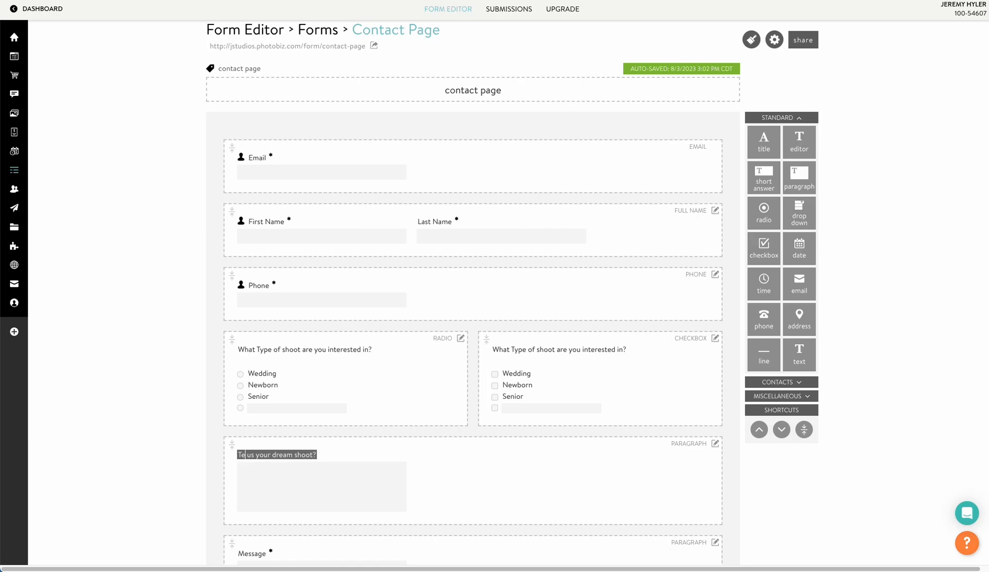
Correct the dream-shoot paragraph label and make the shoot-type radio question required.
{"action": "type", "text": "ll"}
{"action": "key", "text": "Return"}
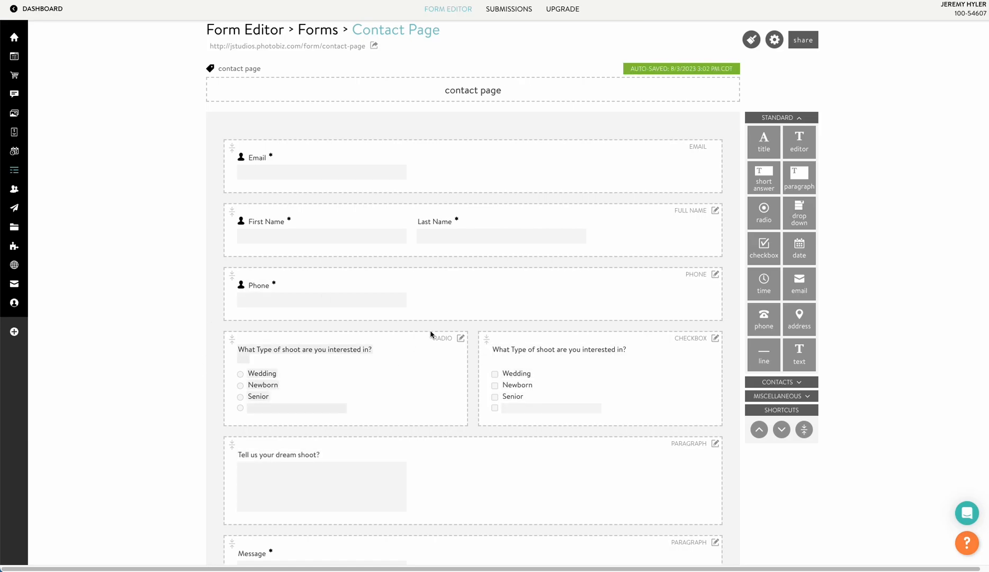
{"action": "left_click", "coordinate": [461, 338]}
{"action": "left_click", "coordinate": [441, 376]}
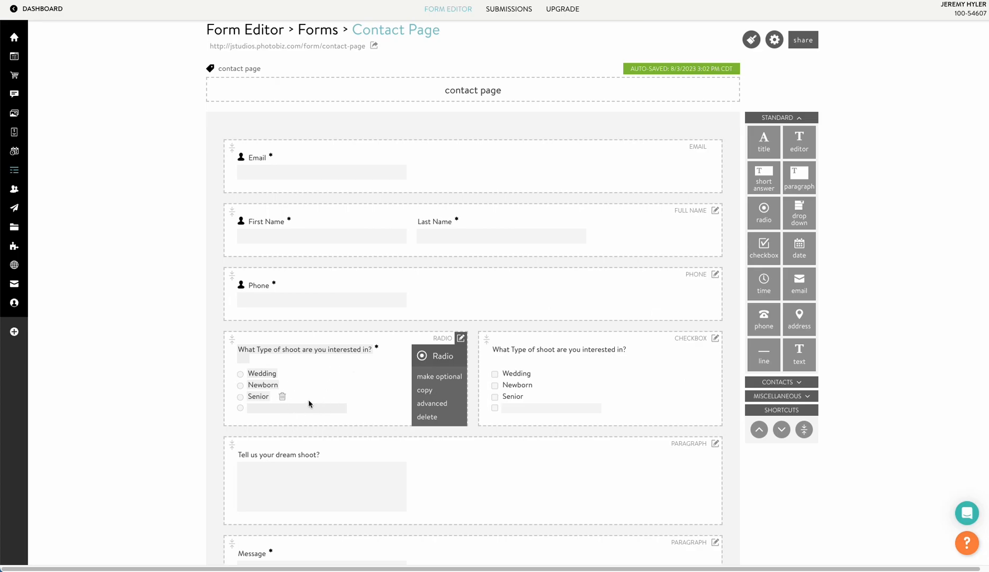
Check the Senior option label and reopen the shoot-type question's options.
{"action": "double_click", "coordinate": [195, 401]}
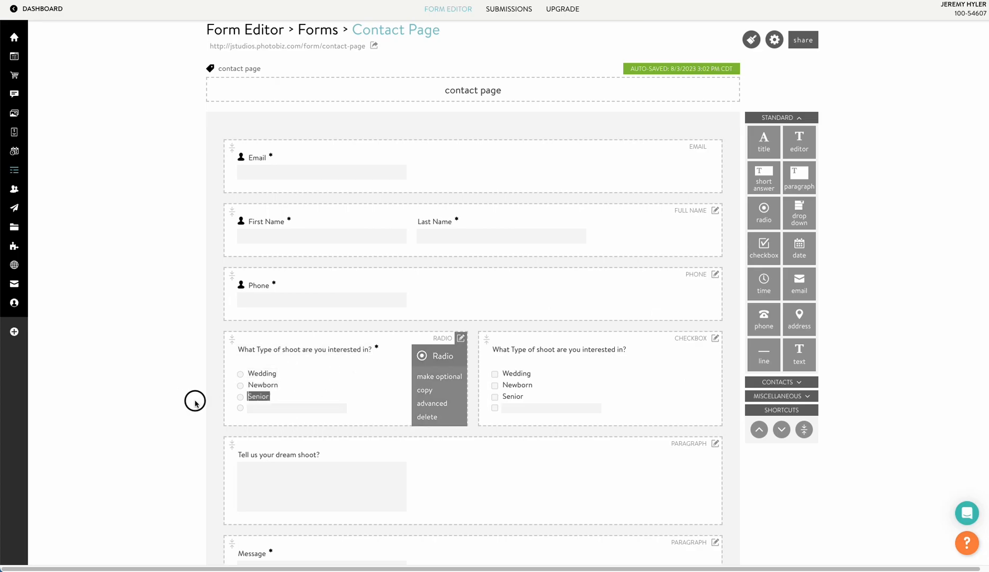
{"action": "left_click", "coordinate": [460, 338]}
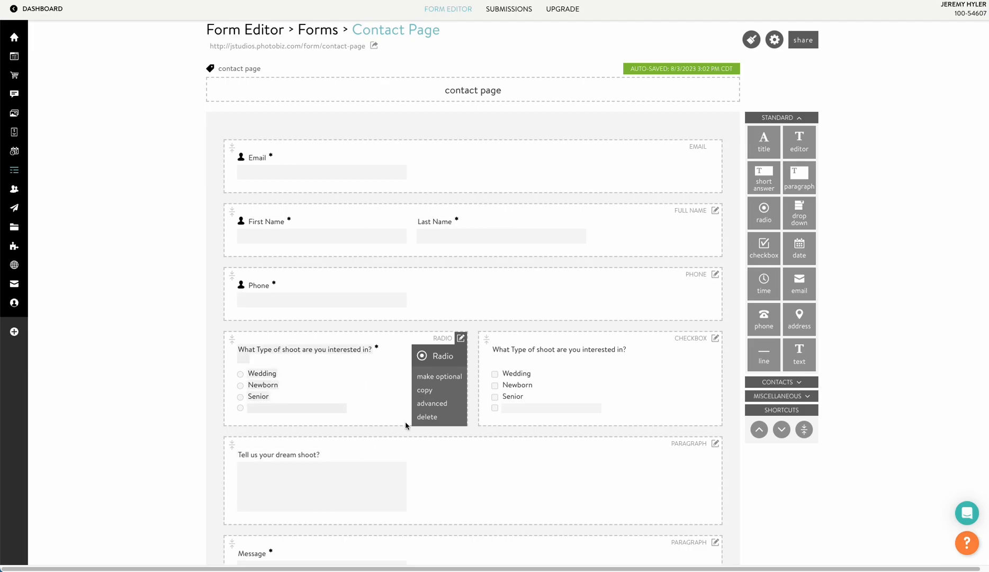
{"action": "left_click", "coordinate": [201, 341]}
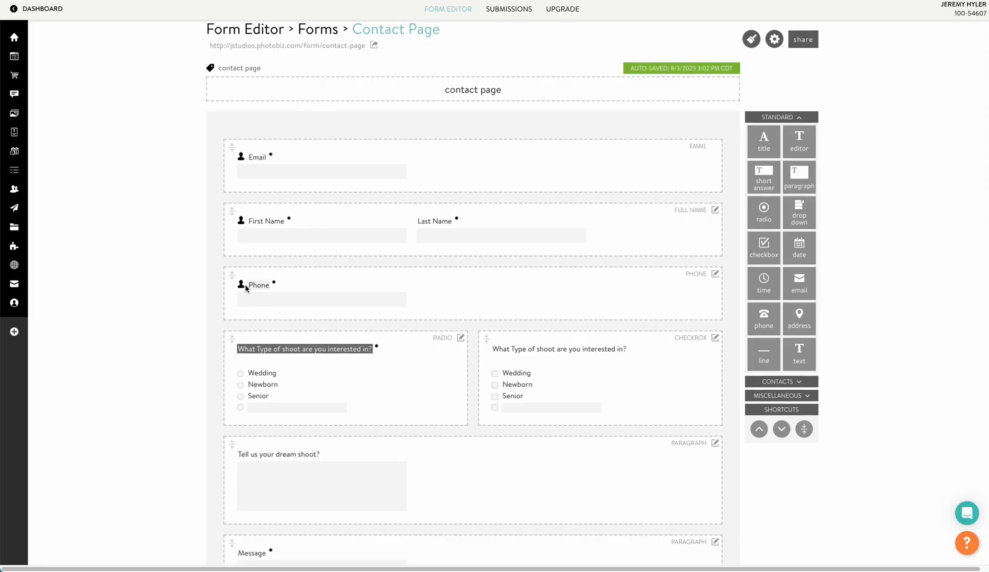
{"action": "scroll", "coordinate": [246, 288], "scroll_direction": "down", "scroll_amount": 1}
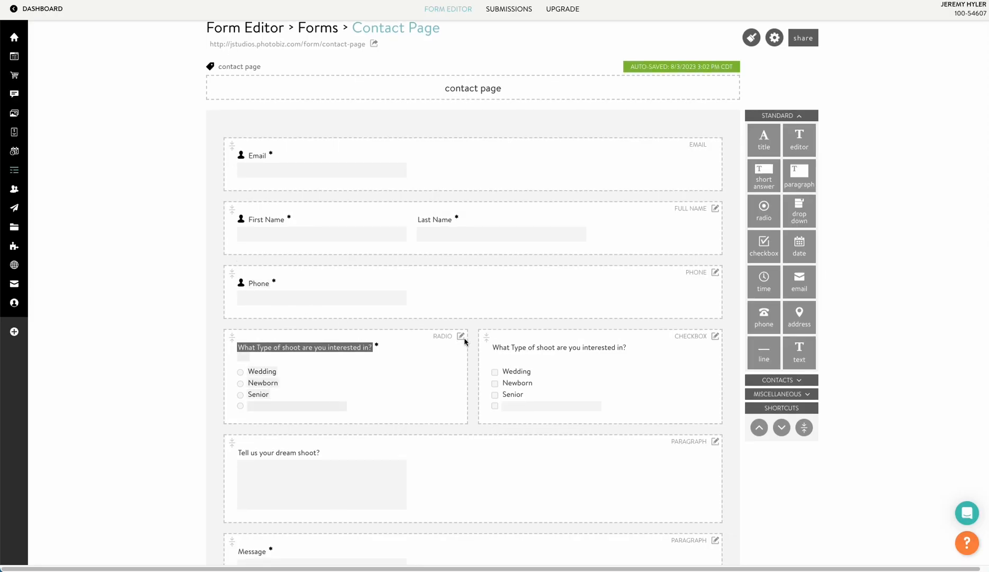
{"action": "left_click", "coordinate": [462, 337]}
Make the Wedding choice reveal the 'Tell us your dream shoot?' paragraph as a conditional field.
{"action": "left_click", "coordinate": [439, 402]}
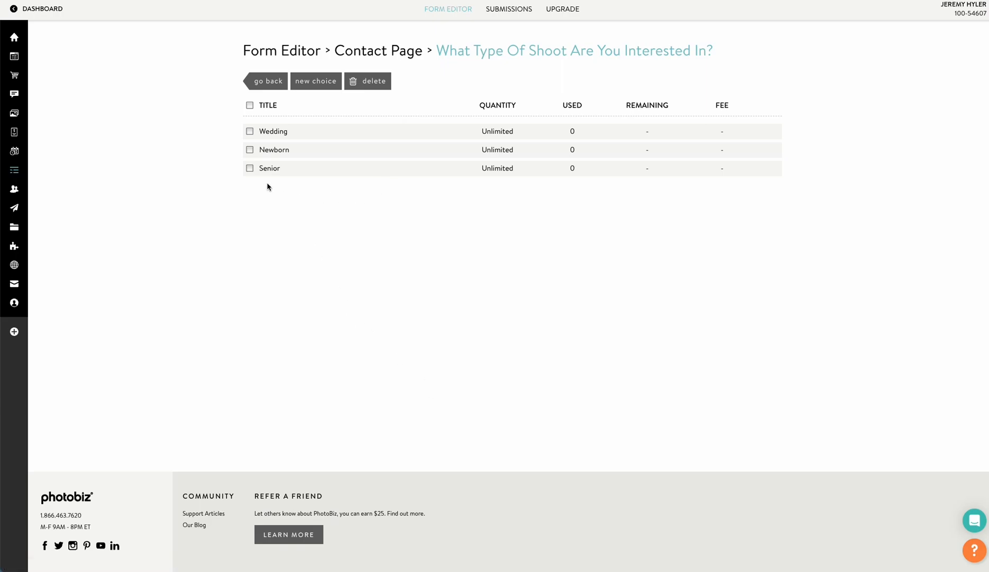
{"action": "left_click", "coordinate": [274, 132]}
{"action": "left_click", "coordinate": [285, 316]}
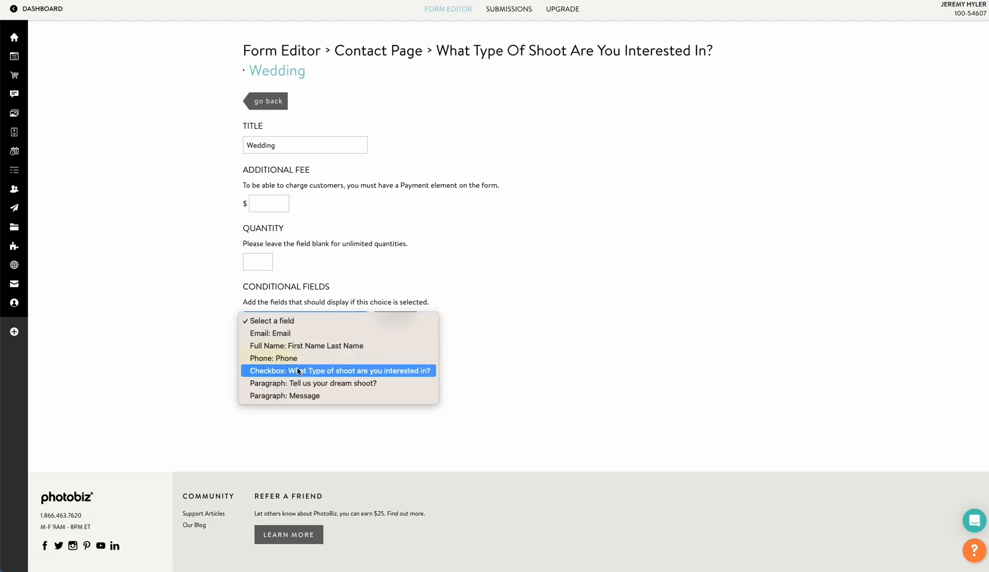
{"action": "left_click", "coordinate": [309, 382]}
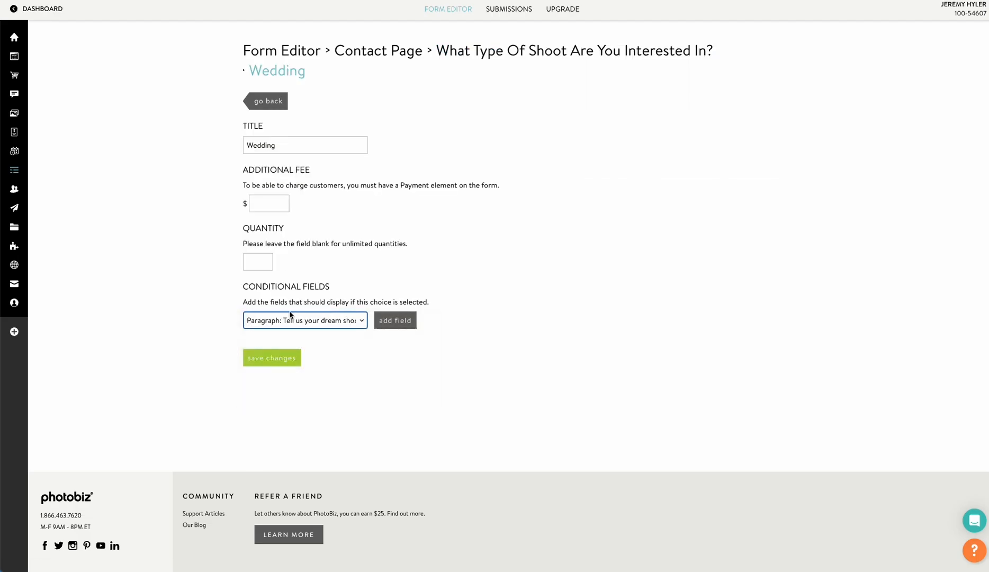
{"action": "left_click", "coordinate": [395, 320]}
{"action": "left_click", "coordinate": [272, 372]}
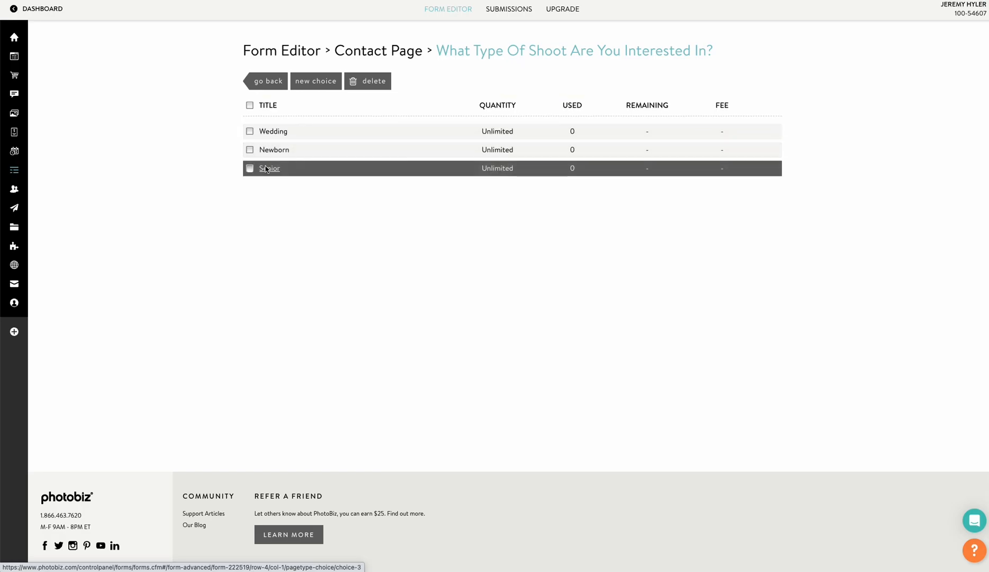
Attach the same 'Tell us your dream shoot?' paragraph as a conditional field for Newborn.
{"action": "left_click", "coordinate": [274, 149]}
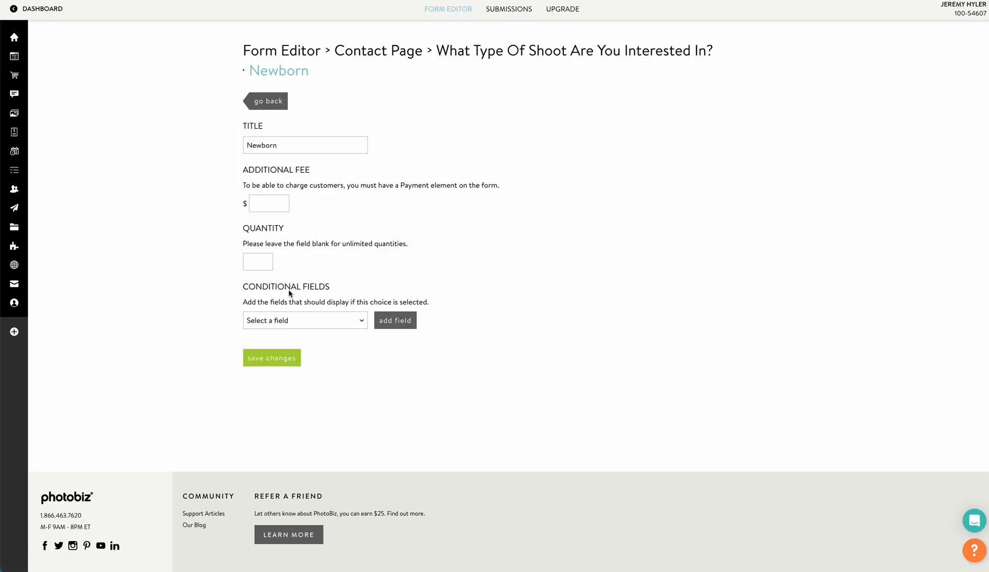
{"action": "left_click", "coordinate": [305, 321]}
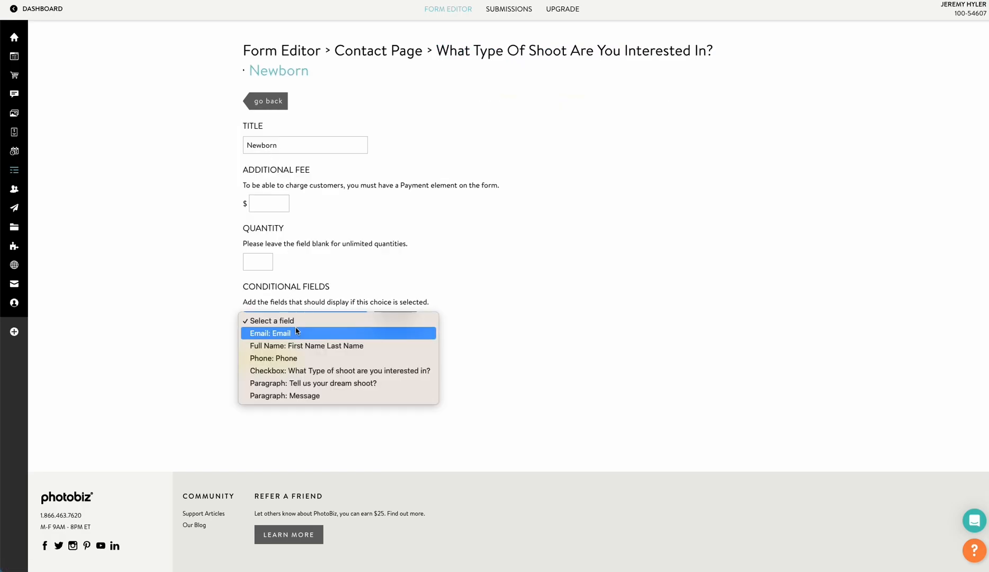
{"action": "left_click", "coordinate": [307, 383]}
{"action": "left_click", "coordinate": [395, 320]}
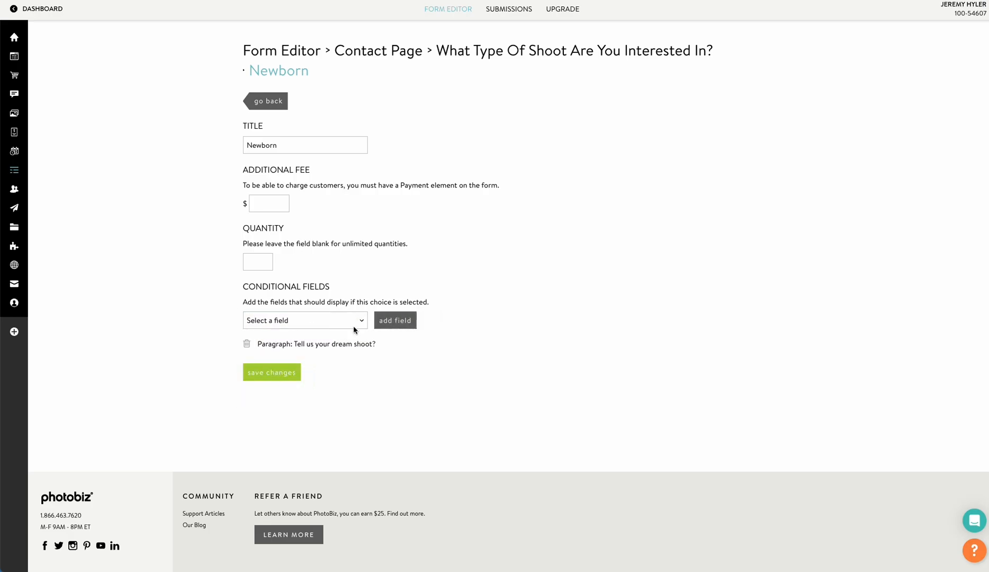
{"action": "left_click", "coordinate": [261, 373]}
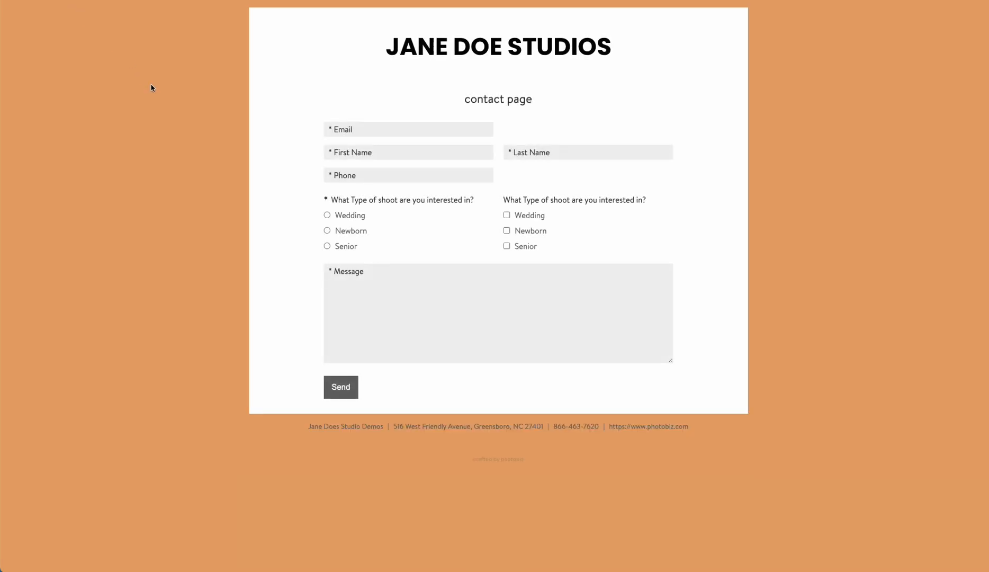
Switch between Wedding, Newborn and Senior on the live form to confirm the dream-shoot box toggles.
{"action": "left_click", "coordinate": [326, 215]}
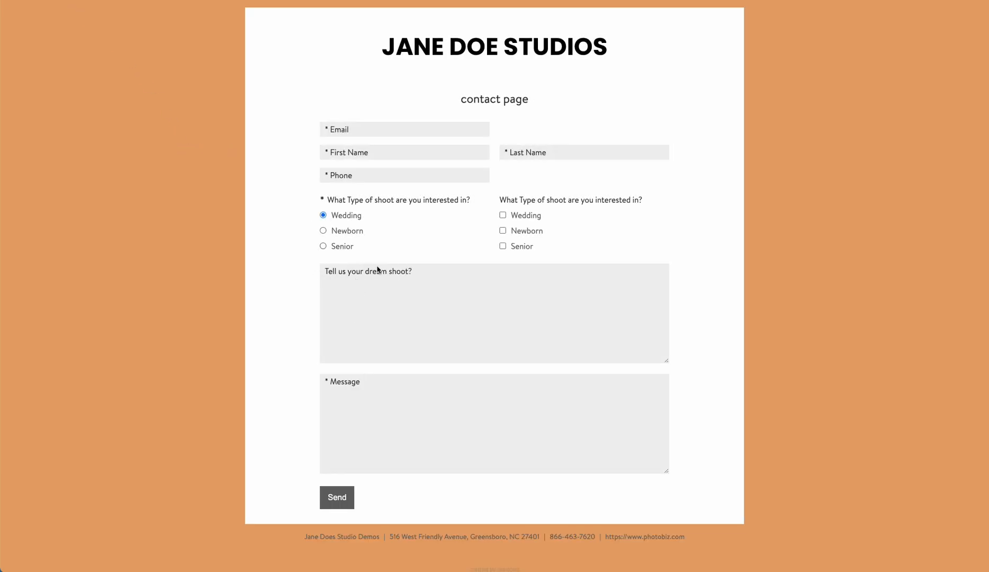
{"action": "left_click", "coordinate": [323, 231]}
{"action": "left_click", "coordinate": [323, 246]}
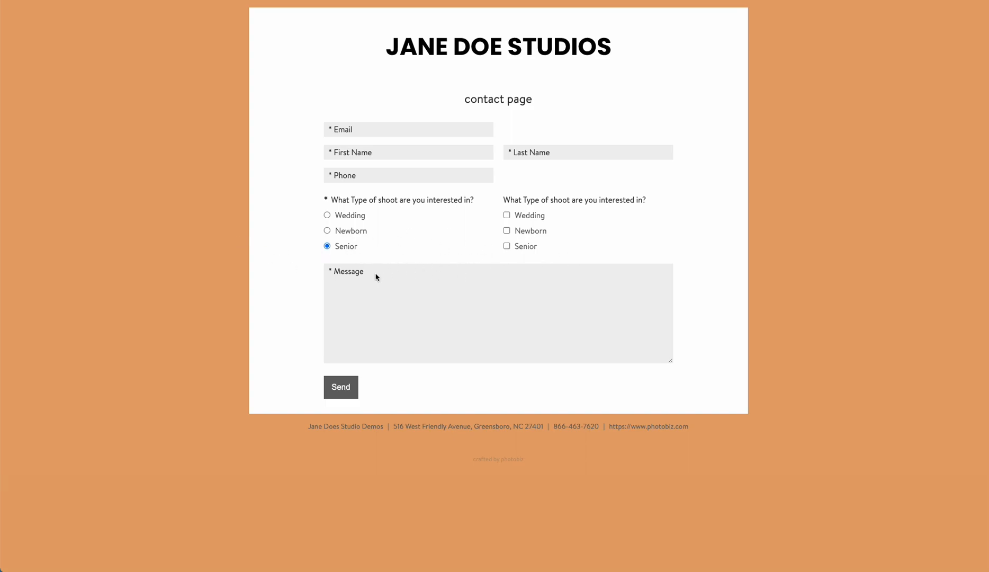
{"action": "left_click", "coordinate": [327, 231]}
{"action": "left_click", "coordinate": [323, 215]}
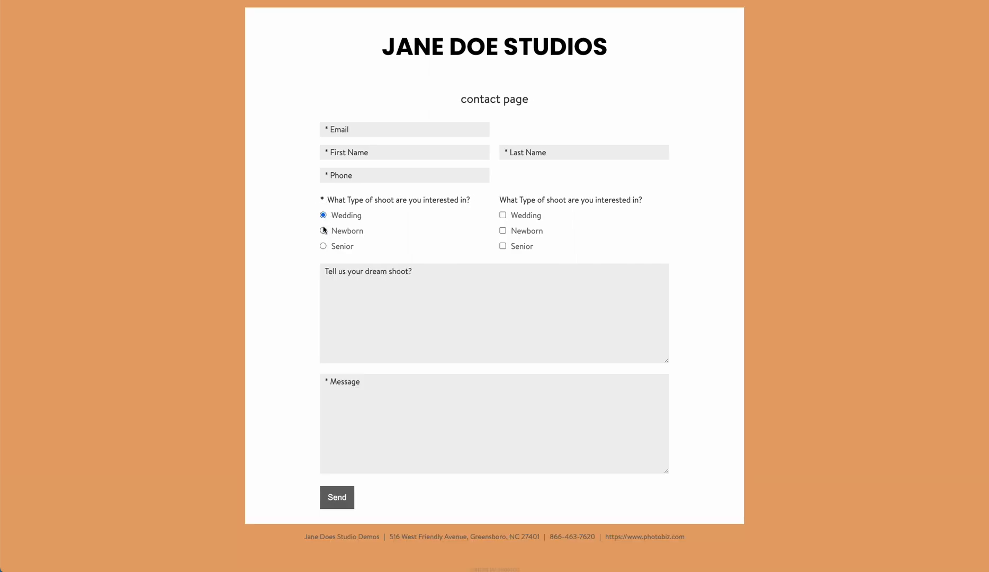
{"action": "left_click", "coordinate": [324, 231]}
{"action": "left_click", "coordinate": [323, 246]}
{"action": "left_click", "coordinate": [324, 230]}
{"action": "left_click", "coordinate": [324, 215]}
{"action": "left_click", "coordinate": [323, 246]}
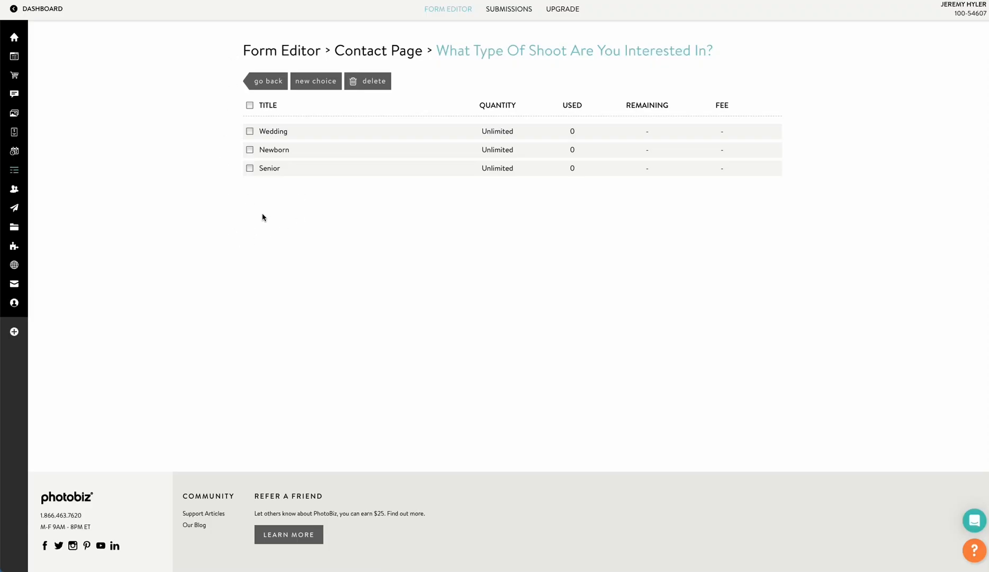
Move the checkbox question onto its own row below the shoot-type radio question.
{"action": "left_click", "coordinate": [280, 81]}
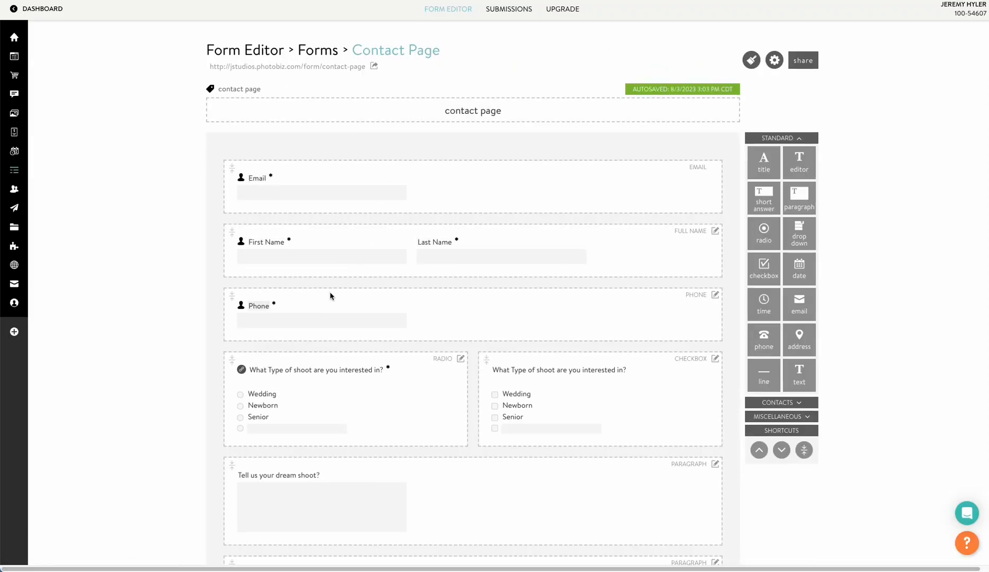
{"action": "scroll", "coordinate": [331, 294], "scroll_direction": "down", "scroll_amount": 1}
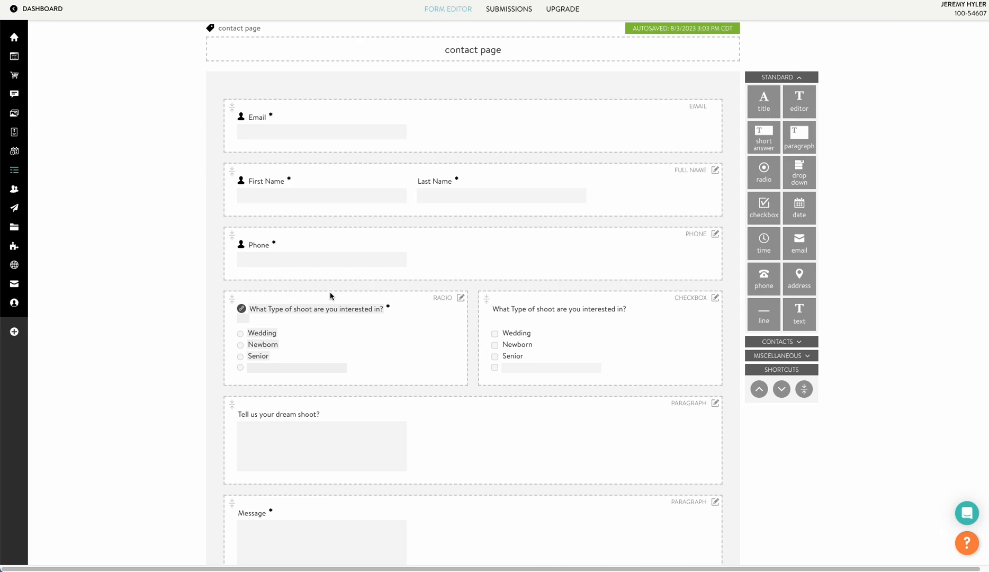
{"action": "scroll", "coordinate": [346, 299], "scroll_direction": "down", "scroll_amount": 1}
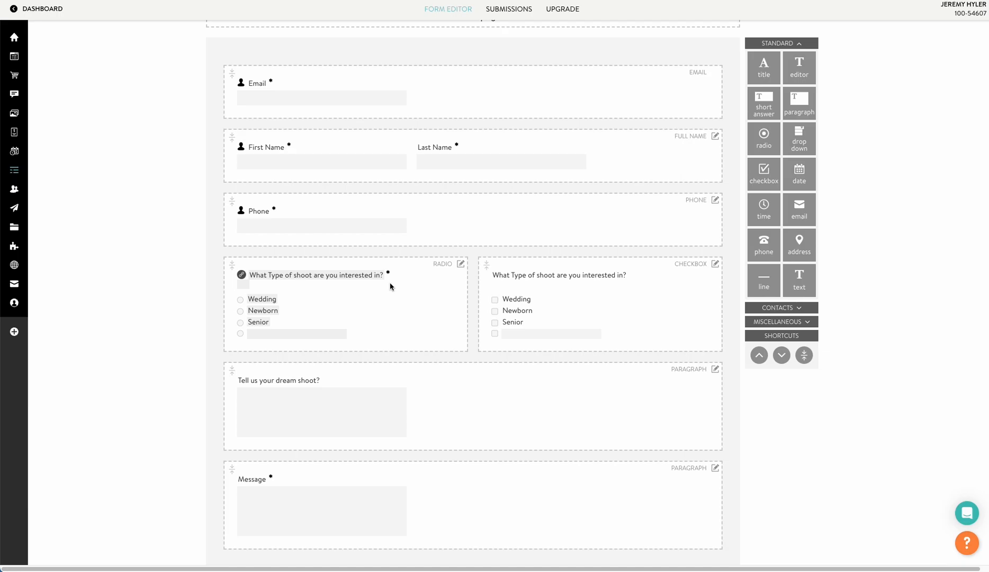
{"action": "scroll", "coordinate": [344, 334], "scroll_direction": "down", "scroll_amount": 1}
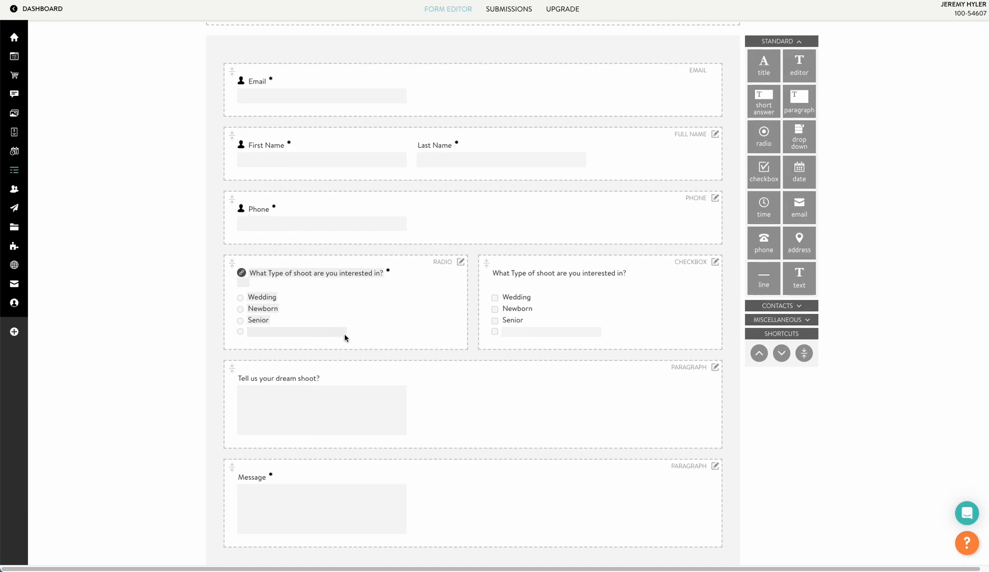
{"action": "scroll", "coordinate": [371, 323], "scroll_direction": "down", "scroll_amount": 1}
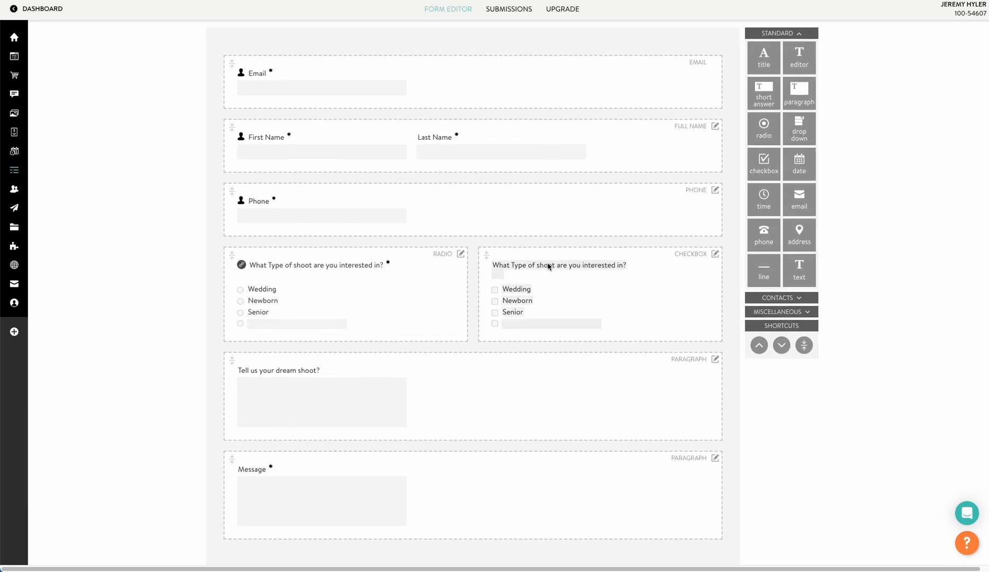
{"action": "left_click_drag", "start_coordinate": [650, 257], "coordinate": [620, 350]}
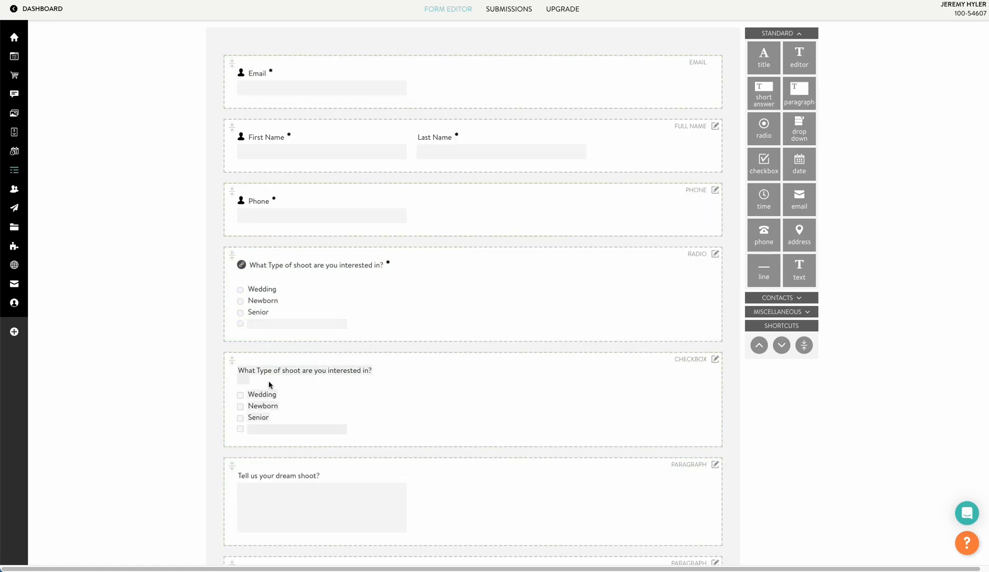
Relabel it 'How long is the event?' with options 8 hours and 10 hours, deleting Senior.
{"action": "triple_click", "coordinate": [279, 371]}
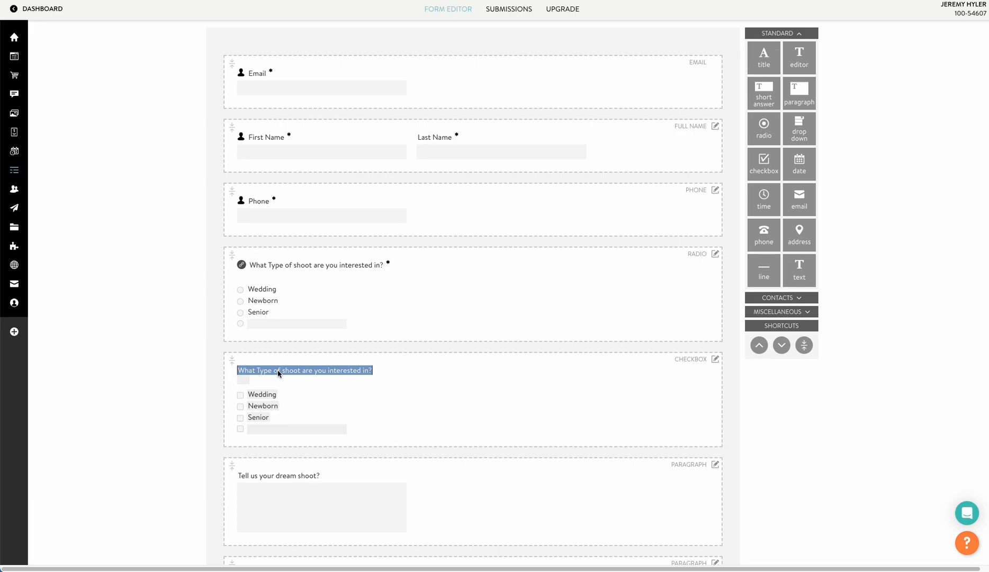
{"action": "type", "text": "How long"}
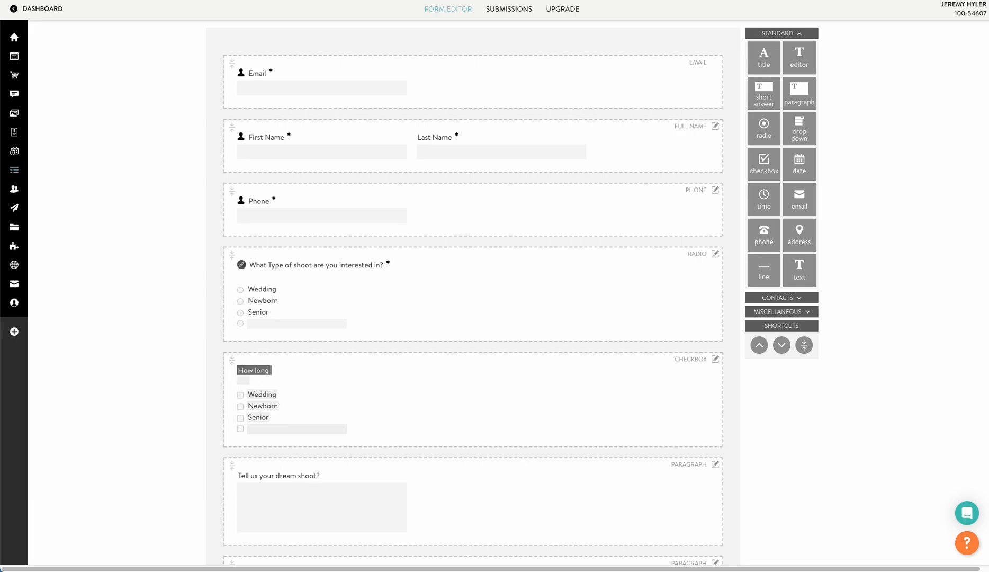
{"action": "key", "text": "BackSpace"}
{"action": "key", "text": "BackSpace"}
{"action": "key", "text": "BackSpace"}
{"action": "type", "text": "is the event?"}
{"action": "double_click", "coordinate": [260, 394]}
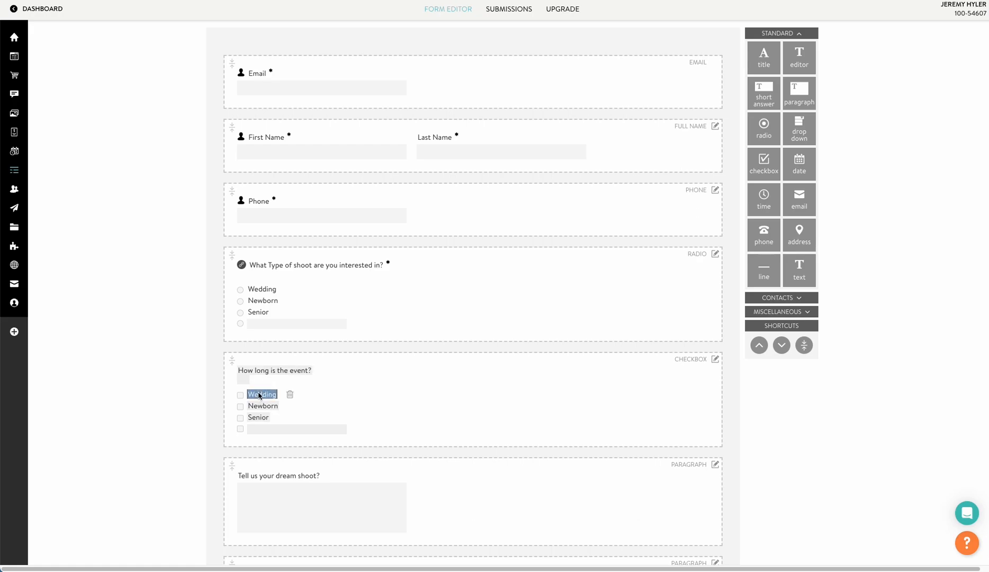
{"action": "type", "text": "8 hours"}
{"action": "double_click", "coordinate": [263, 406]}
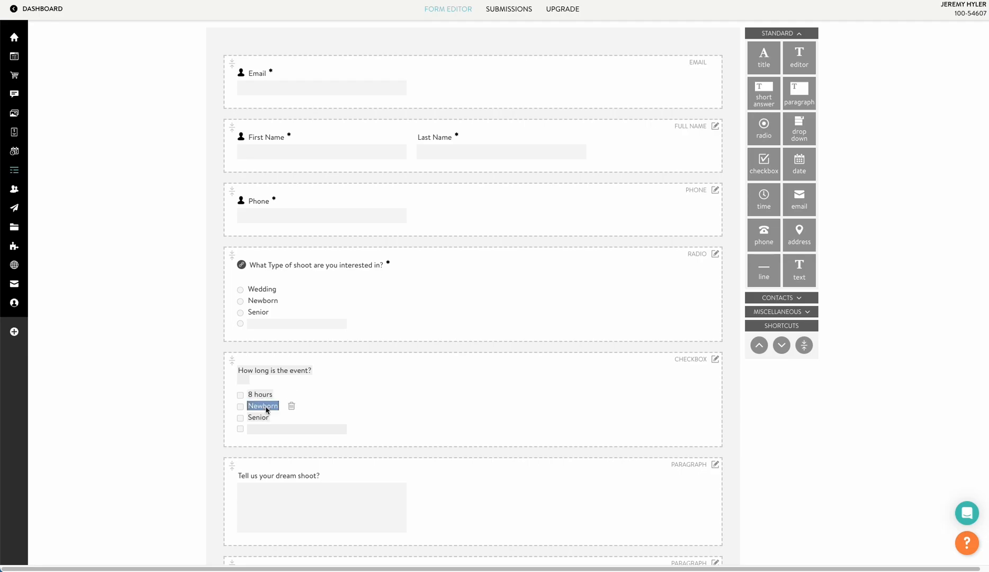
{"action": "type", "text": "10 hours"}
{"action": "key", "text": "Return"}
{"action": "left_click", "coordinate": [282, 419]}
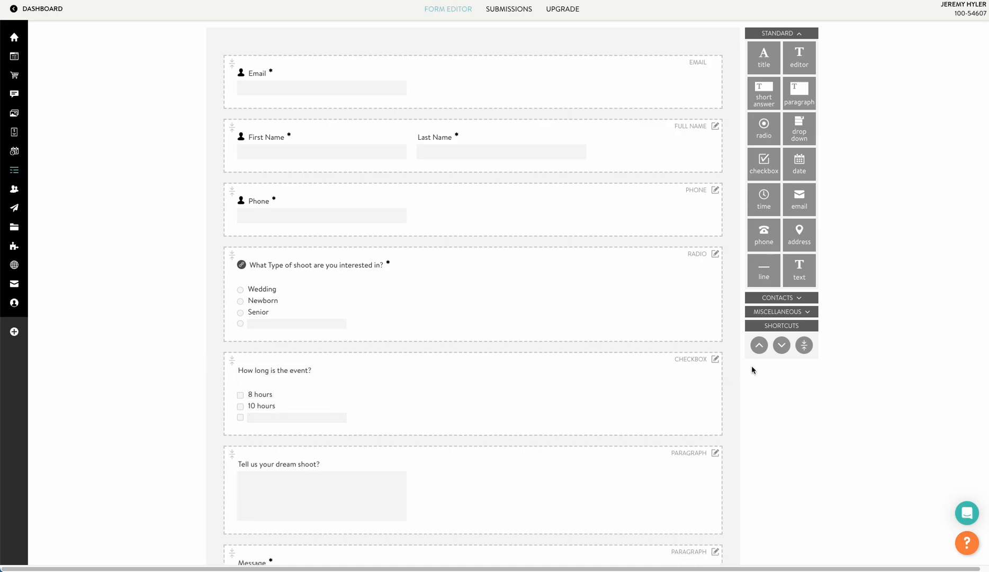
Give the 10 hours answer a $200 additional fee and go back to the Contact Page form.
{"action": "left_click", "coordinate": [715, 359]}
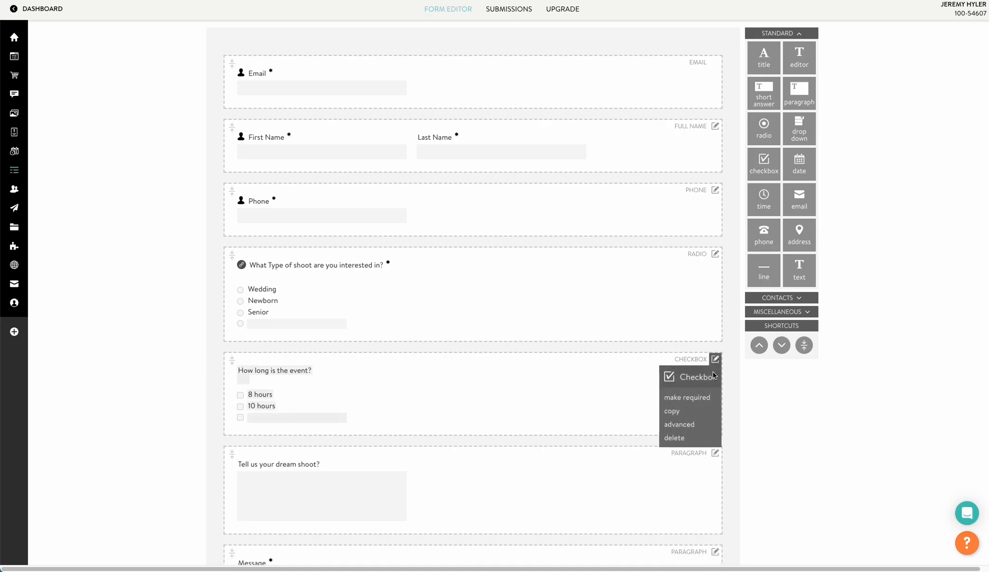
{"action": "left_click", "coordinate": [678, 425]}
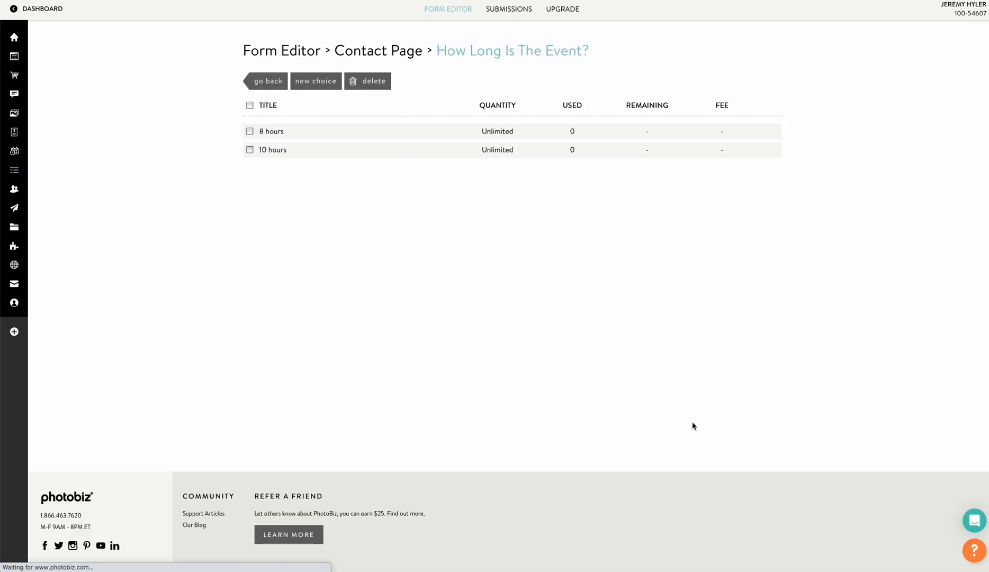
{"action": "left_click", "coordinate": [273, 150]}
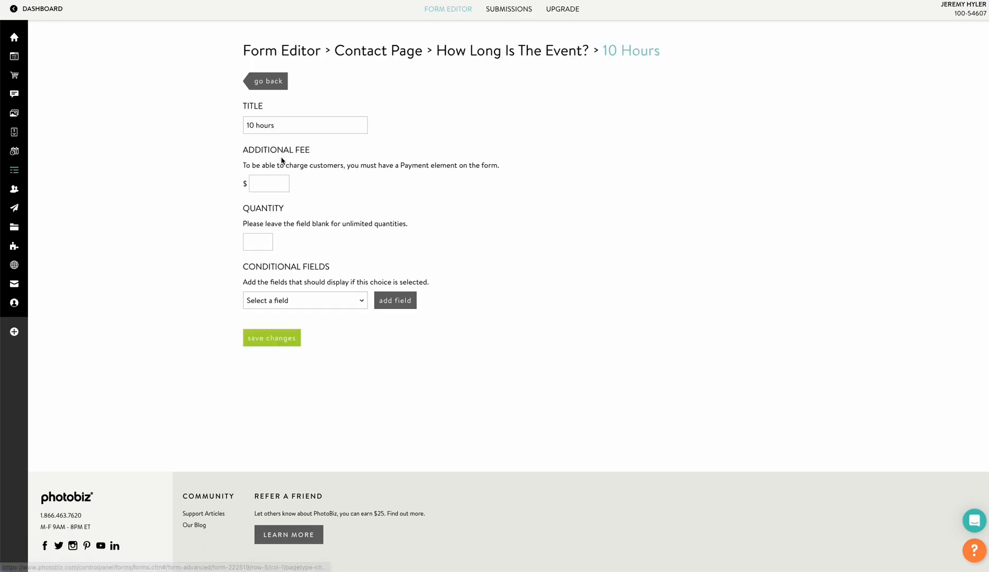
{"action": "left_click", "coordinate": [257, 185]}
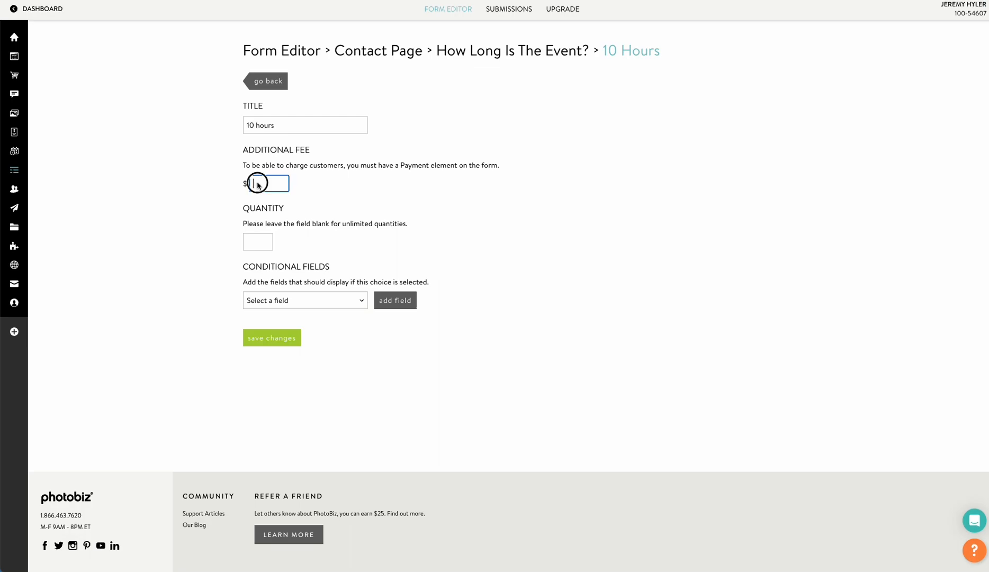
{"action": "type", "text": "200"}
{"action": "left_click", "coordinate": [276, 334]}
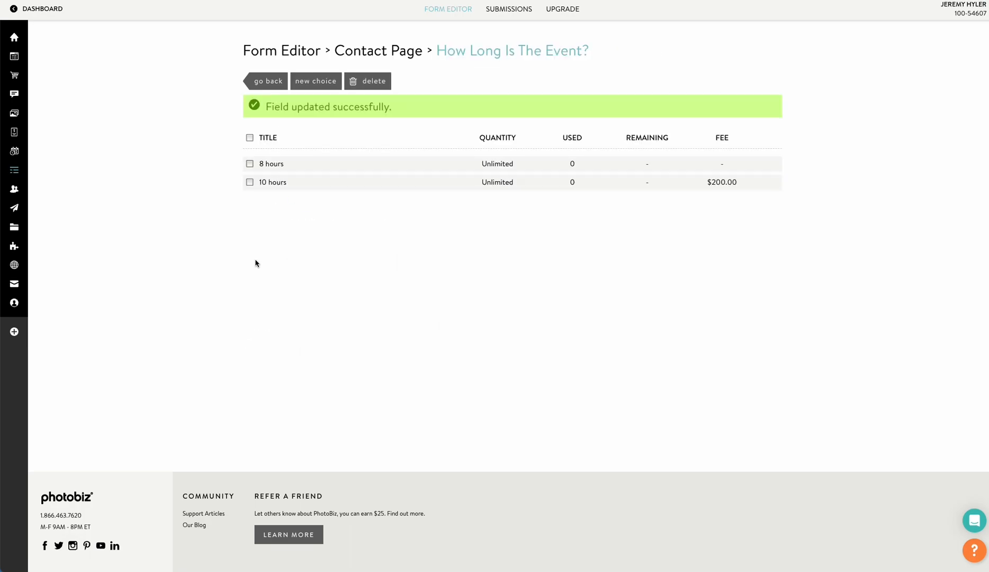
{"action": "left_click", "coordinate": [266, 81]}
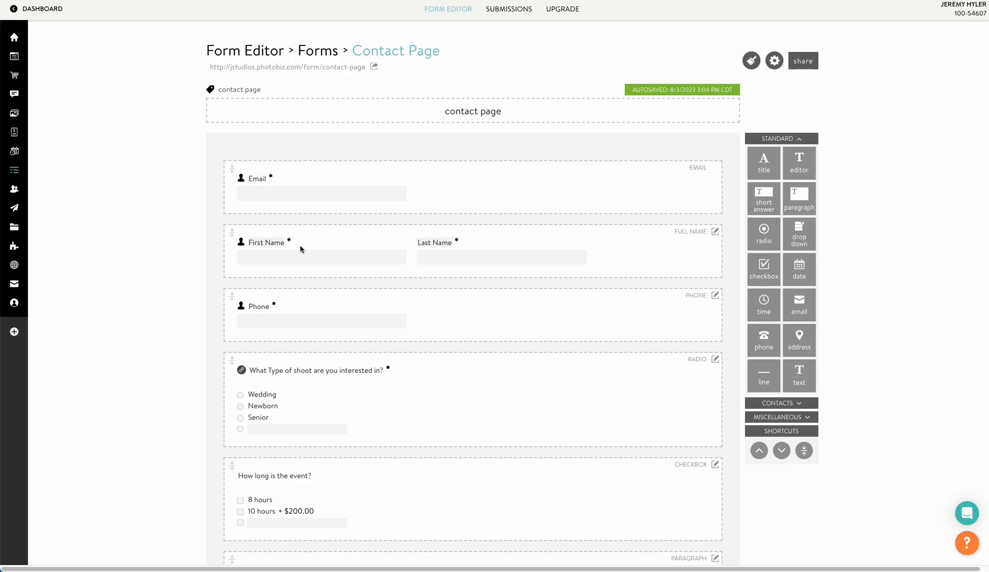
Add a payment field from Miscellaneous to the bottom of the form.
{"action": "scroll", "coordinate": [301, 249], "scroll_direction": "down", "scroll_amount": 5}
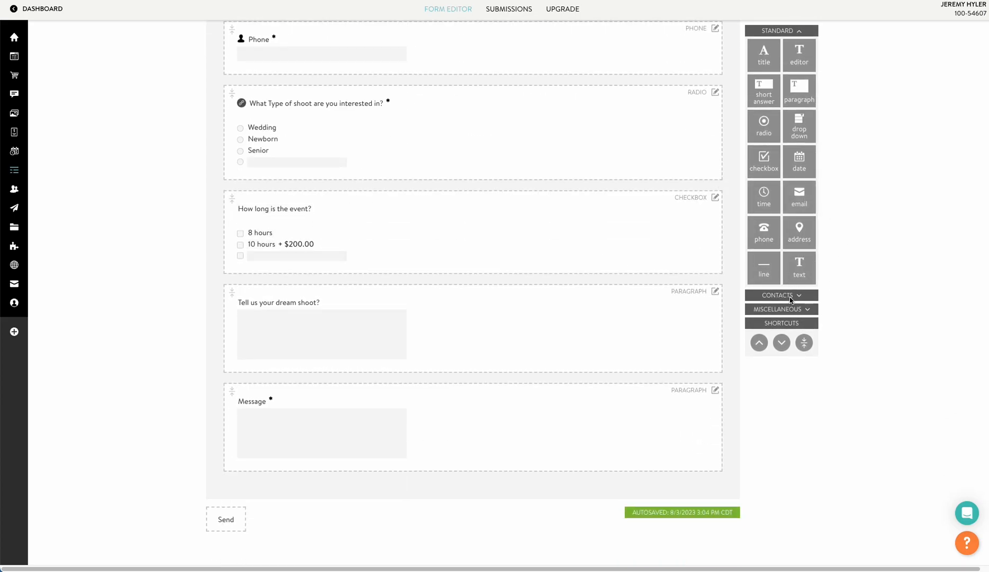
{"action": "left_click", "coordinate": [793, 295]}
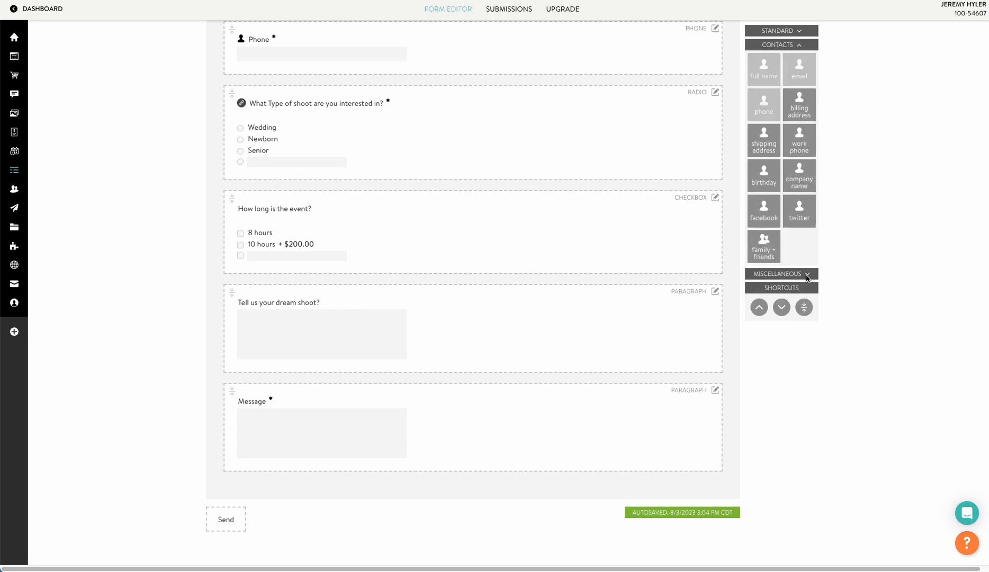
{"action": "left_click", "coordinate": [807, 274]}
{"action": "left_click_drag", "start_coordinate": [799, 119], "coordinate": [434, 476]}
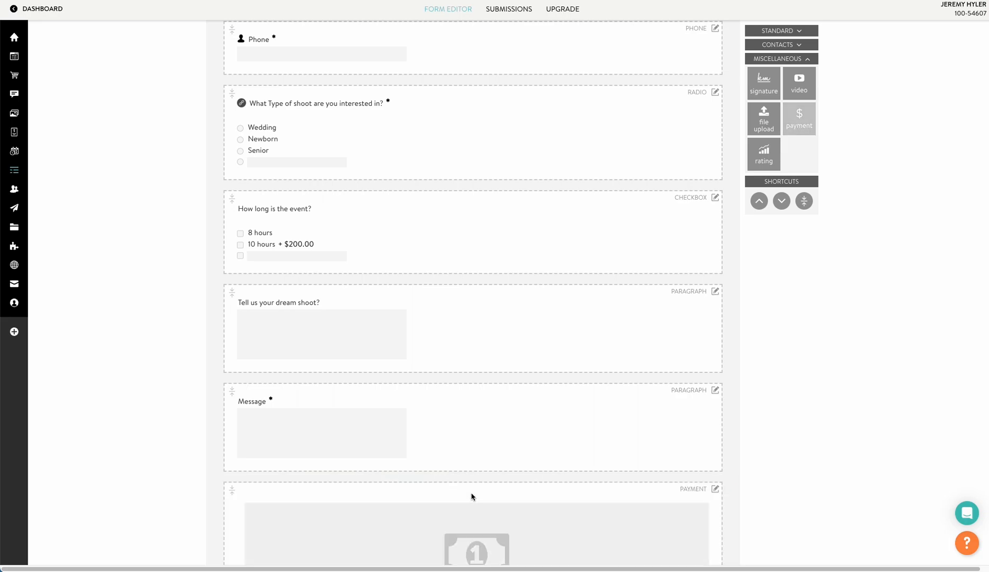
{"action": "scroll", "coordinate": [466, 466], "scroll_direction": "down", "scroll_amount": 3}
Set the payment field's price to 1000 and save.
{"action": "left_click", "coordinate": [476, 411]}
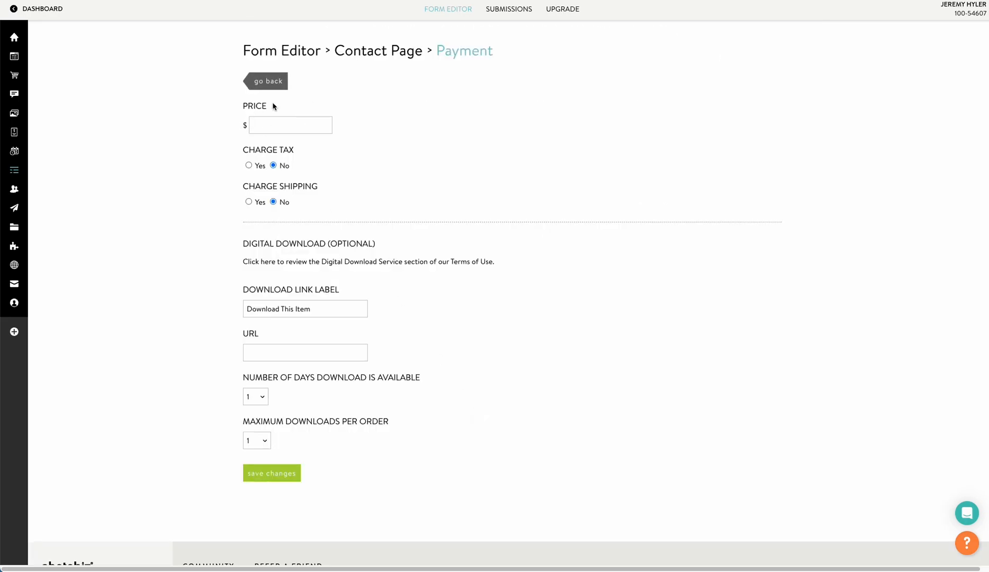
{"action": "left_click", "coordinate": [277, 125]}
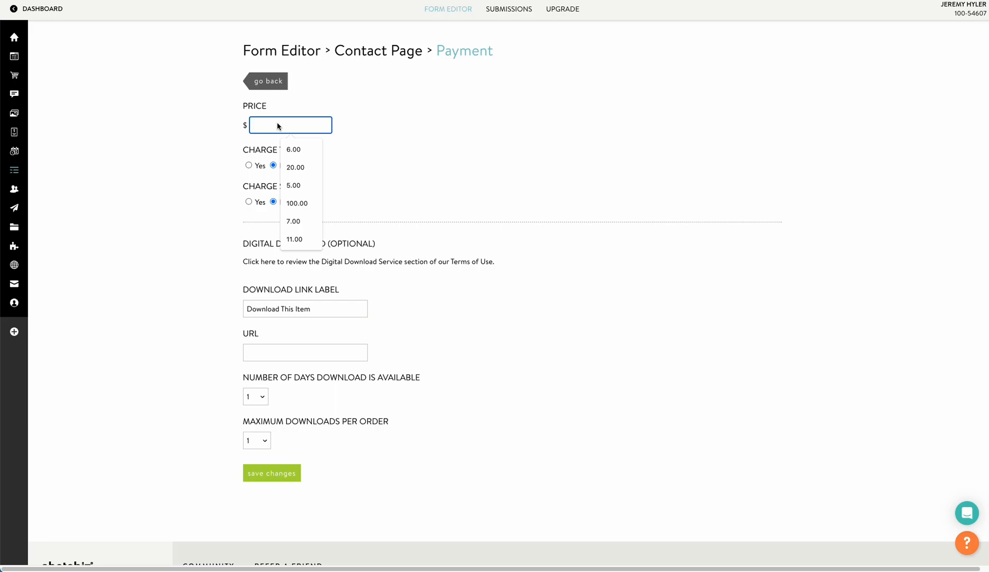
{"action": "type", "text": "1000"}
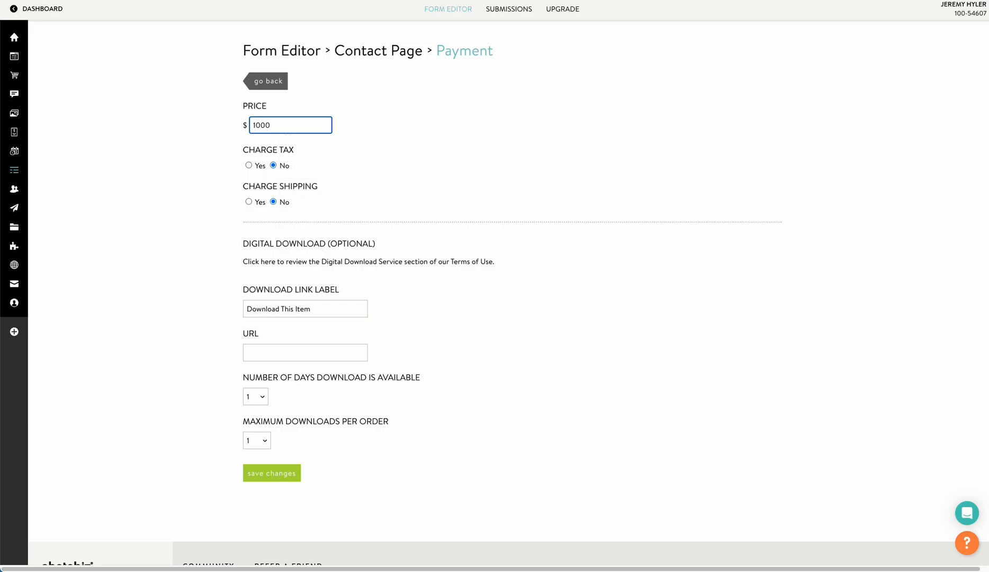
{"action": "left_click", "coordinate": [272, 472]}
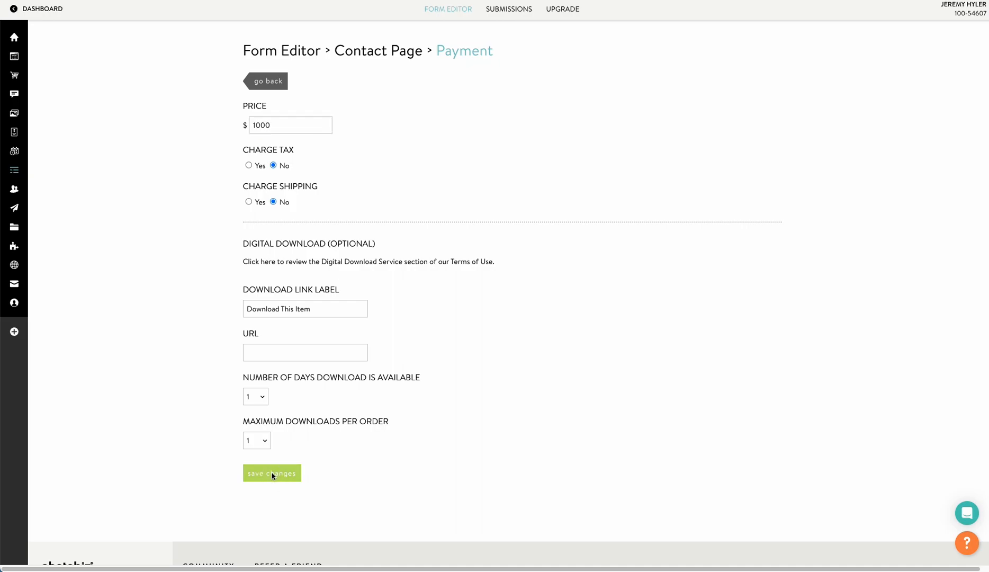
{"action": "left_click", "coordinate": [262, 82]}
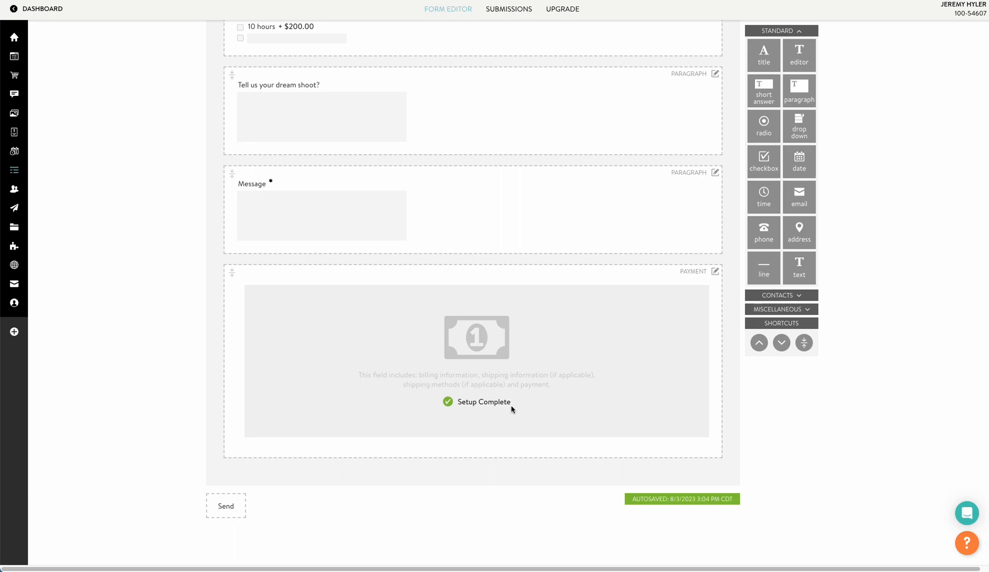
Toggle 8 hours and 10 hours on the live form, watching the total switch between $1,000.00 and $1,200.00.
{"action": "scroll", "coordinate": [506, 400], "scroll_direction": "up", "scroll_amount": 5}
{"action": "scroll", "coordinate": [505, 399], "scroll_direction": "up", "scroll_amount": 4}
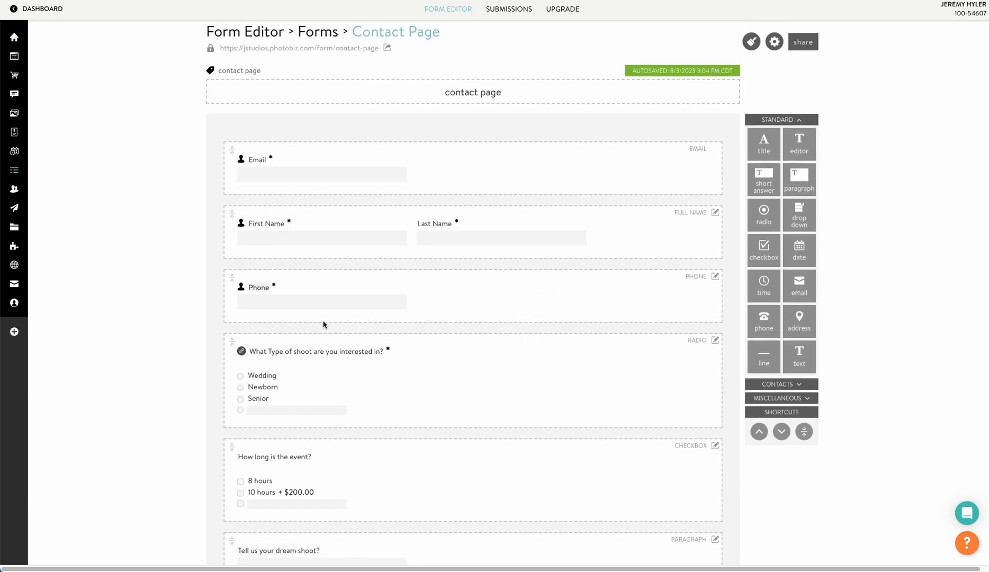
{"action": "scroll", "coordinate": [325, 317], "scroll_direction": "down", "scroll_amount": 9}
{"action": "scroll", "coordinate": [322, 313], "scroll_direction": "up", "scroll_amount": 10}
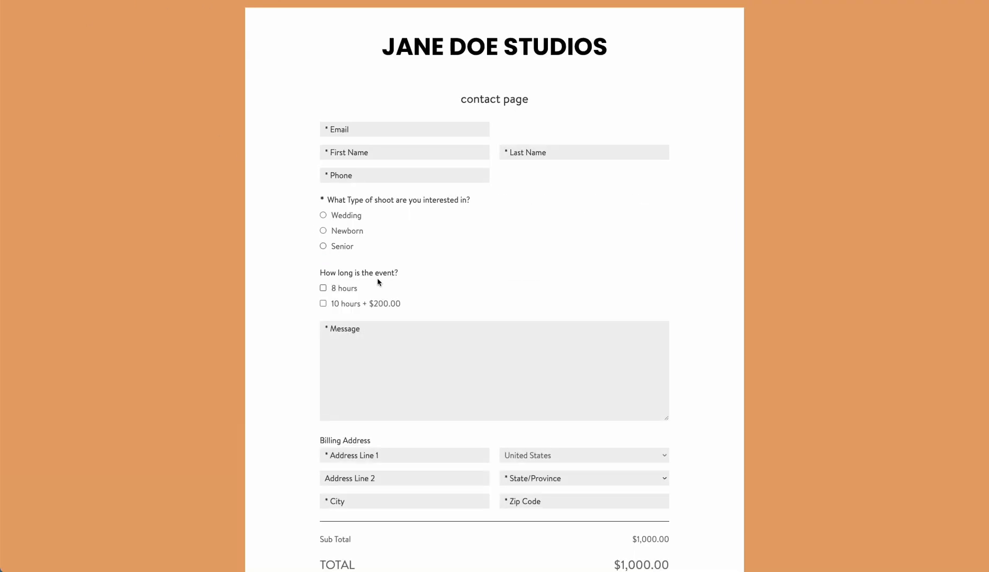
{"action": "scroll", "coordinate": [439, 377], "scroll_direction": "down", "scroll_amount": 3}
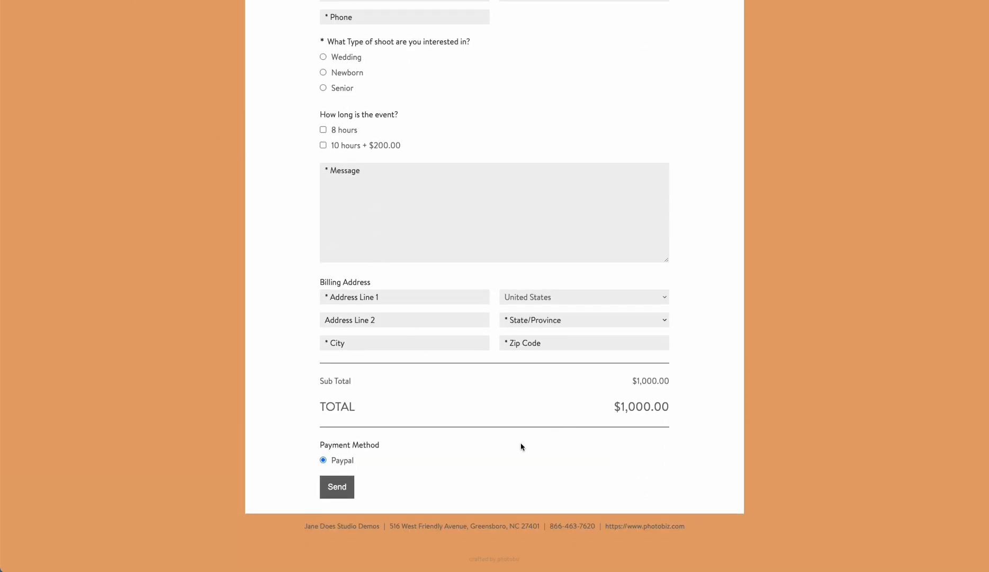
{"action": "scroll", "coordinate": [521, 447], "scroll_direction": "up", "scroll_amount": 3}
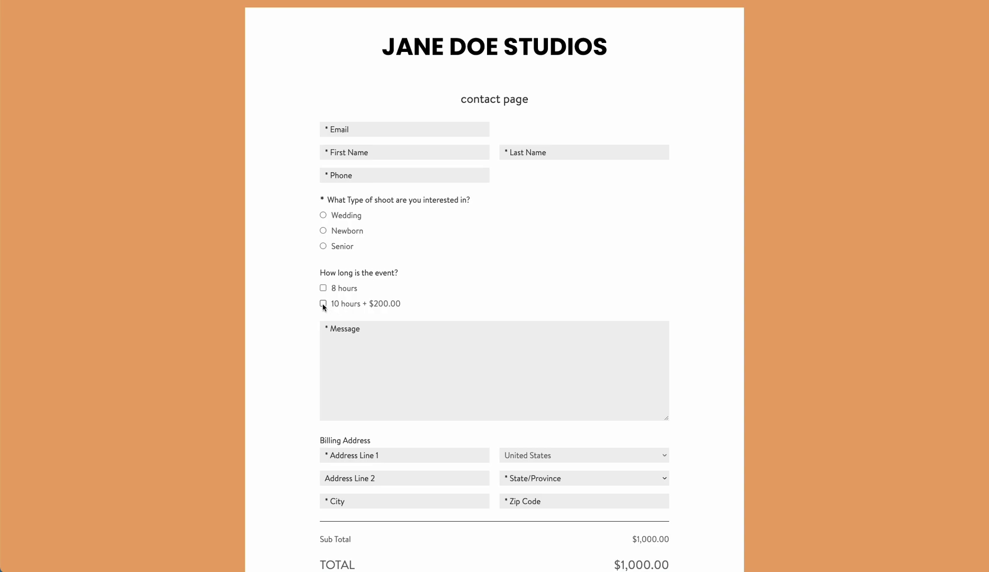
{"action": "scroll", "coordinate": [627, 399], "scroll_direction": "down", "scroll_amount": 3}
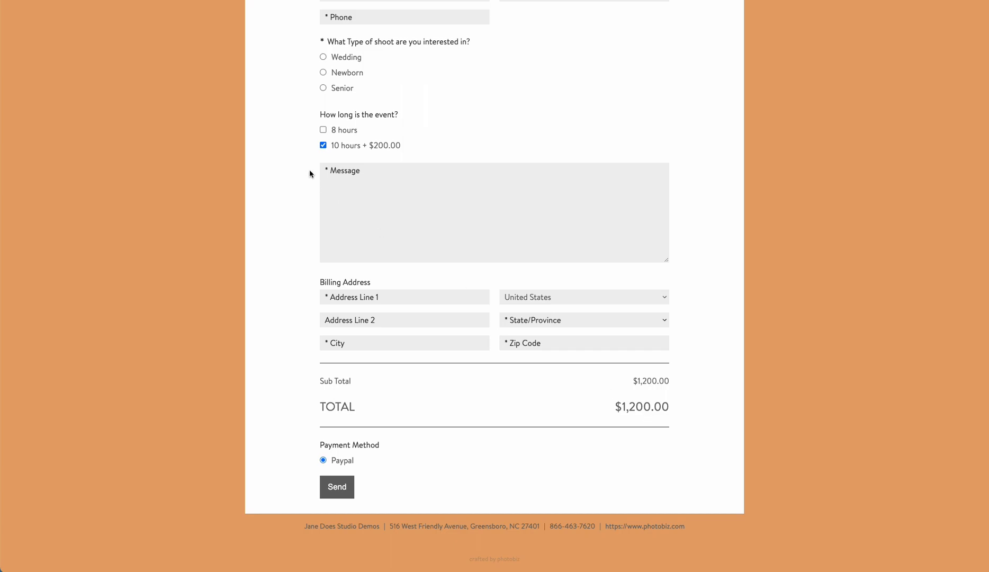
{"action": "left_click", "coordinate": [323, 130]}
{"action": "left_click", "coordinate": [324, 146]}
{"action": "left_click", "coordinate": [325, 143]}
{"action": "left_click", "coordinate": [325, 131]}
{"action": "left_click", "coordinate": [326, 141]}
{"action": "left_click", "coordinate": [324, 144]}
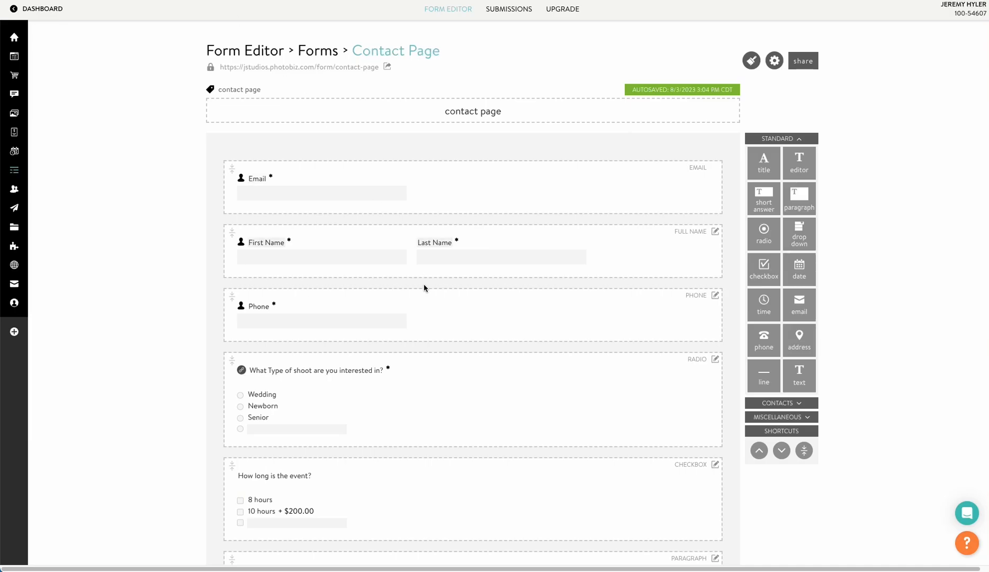
Retitle the checkbox question 'Hair and Make up' with answers Hair and Make Up.
{"action": "scroll", "coordinate": [424, 286], "scroll_direction": "down", "scroll_amount": 3}
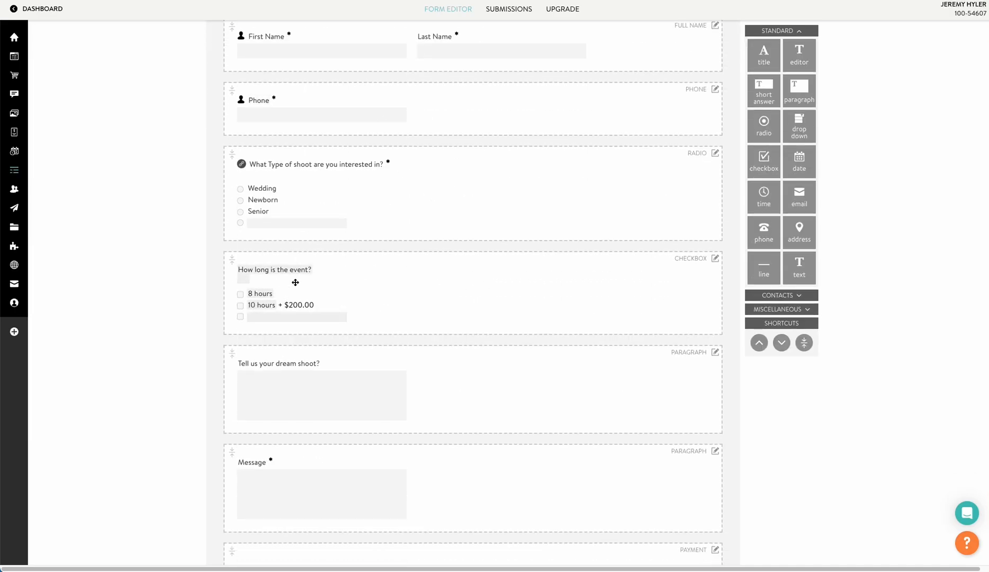
{"action": "double_click", "coordinate": [259, 294]}
{"action": "triple_click", "coordinate": [262, 270]}
{"action": "type", "text": "Hair and Make up"}
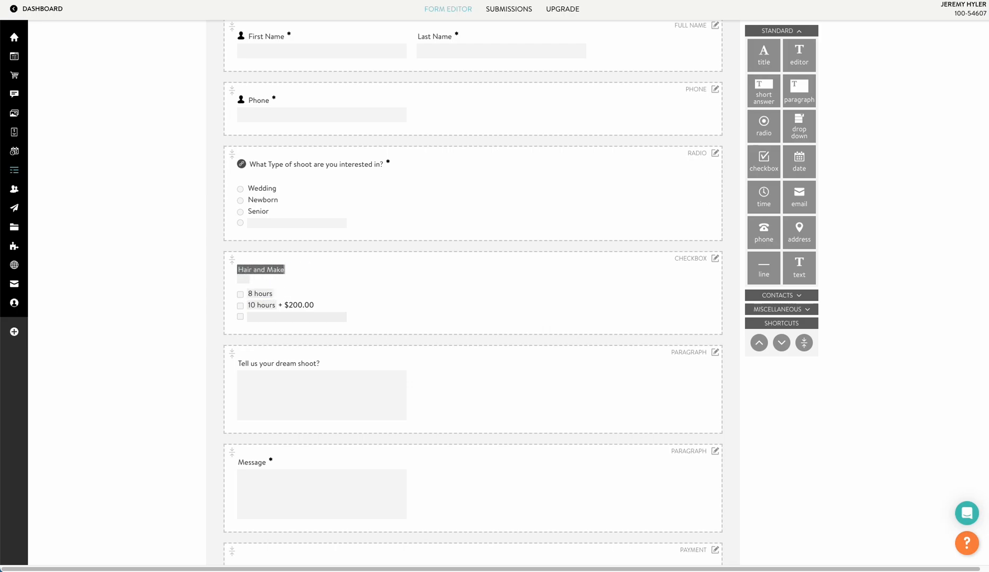
{"action": "triple_click", "coordinate": [258, 295]}
{"action": "type", "text": "ir"}
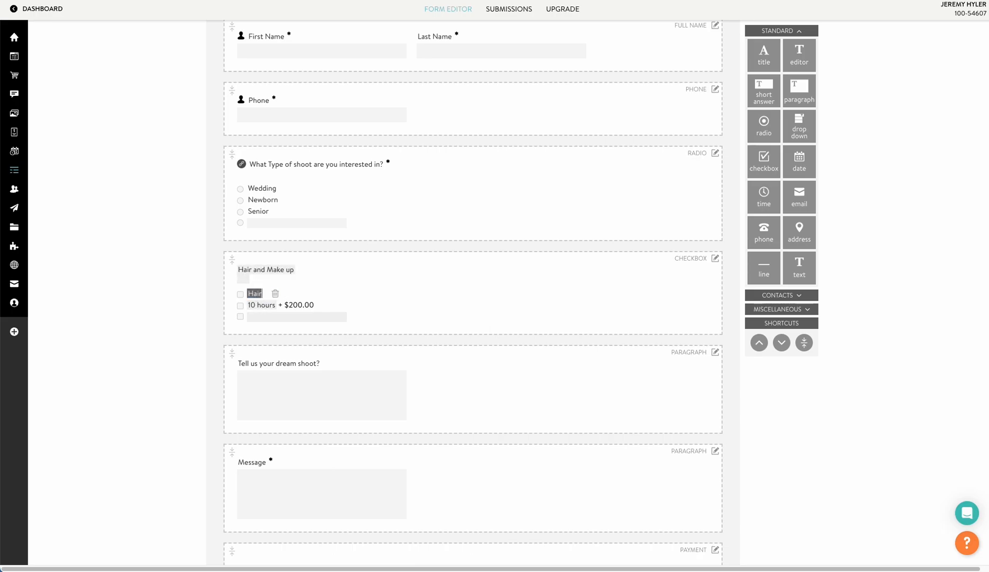
{"action": "left_click", "coordinate": [257, 304]}
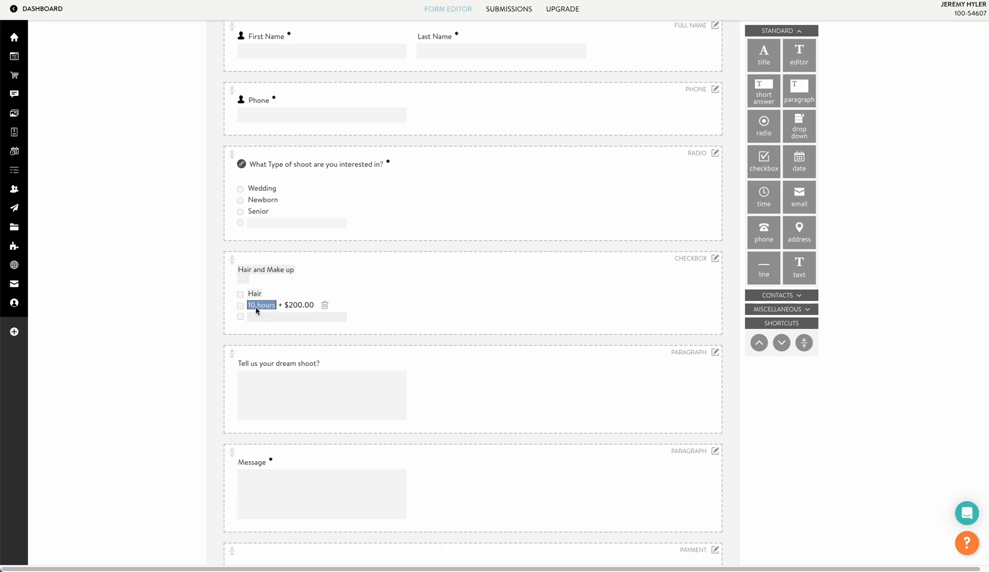
{"action": "type", "text": "Make Up"}
{"action": "left_click", "coordinate": [188, 307]}
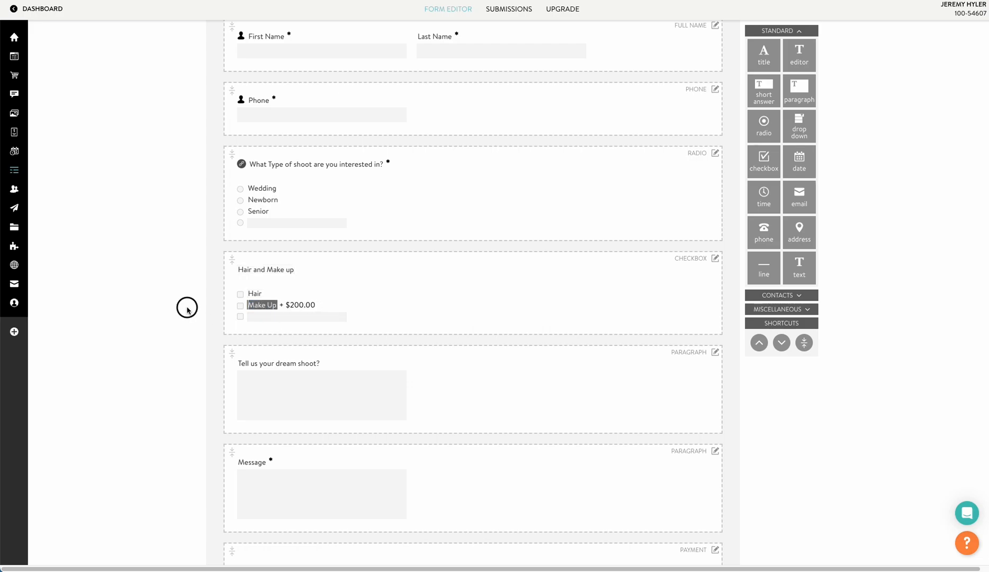
Add a None answer to the Hair and Make up question.
{"action": "left_click", "coordinate": [715, 260]}
{"action": "left_click", "coordinate": [274, 318]}
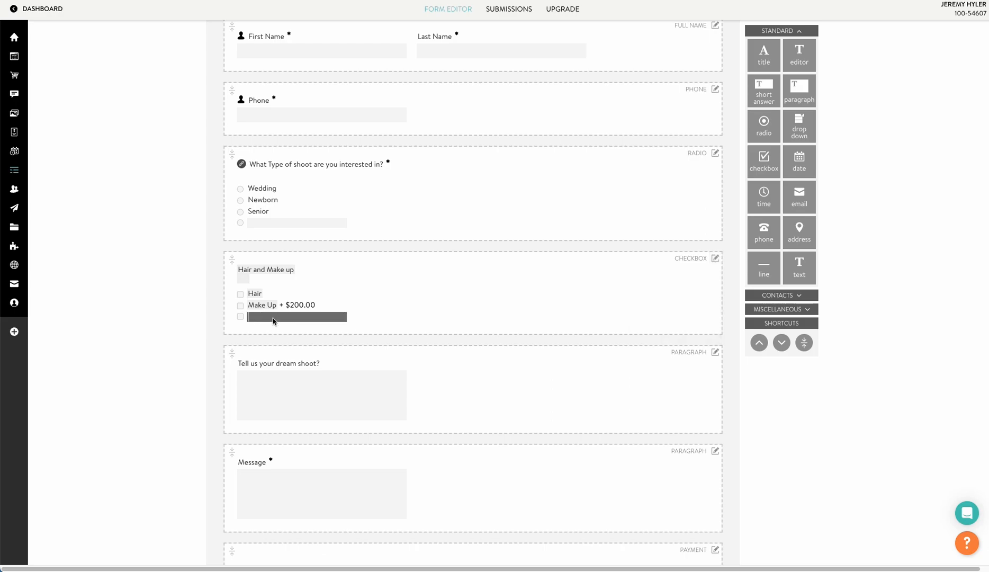
{"action": "type", "text": "None"}
{"action": "key", "text": "Return"}
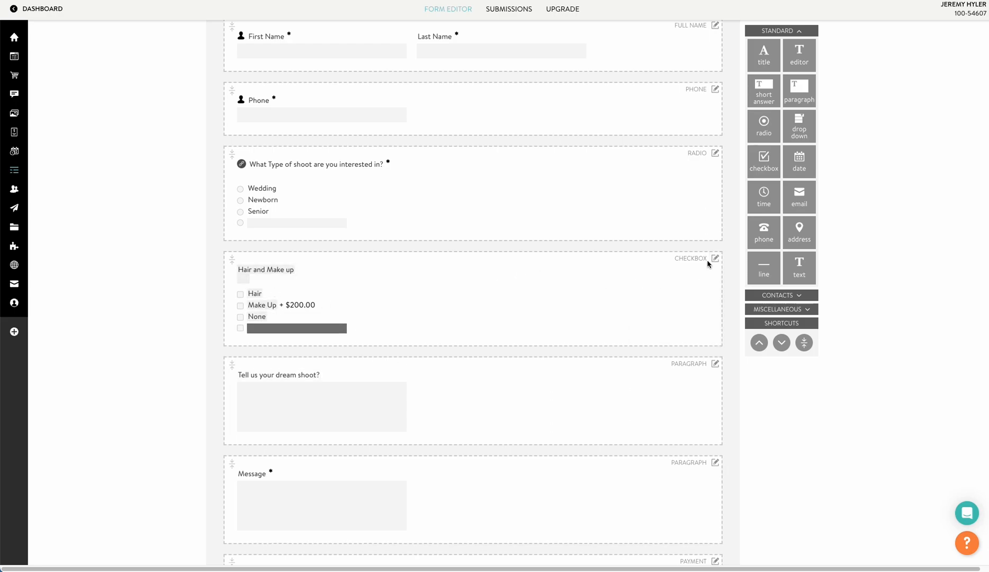
{"action": "left_click", "coordinate": [713, 260]}
{"action": "left_click", "coordinate": [681, 326]}
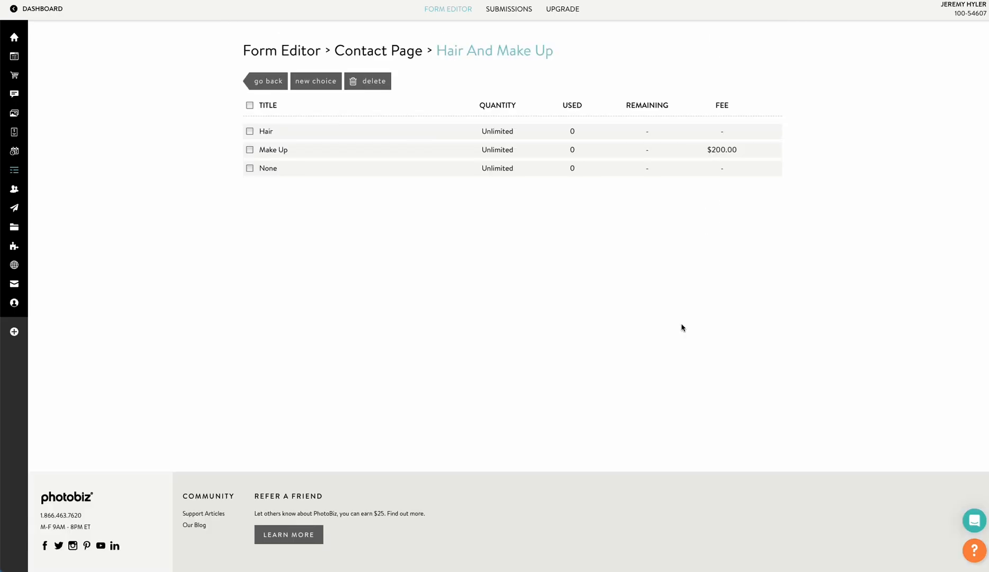
Set additional fees of $65.00 for Make Up and $55.00 for Hair.
{"action": "left_click", "coordinate": [269, 151]}
{"action": "left_click", "coordinate": [269, 182]}
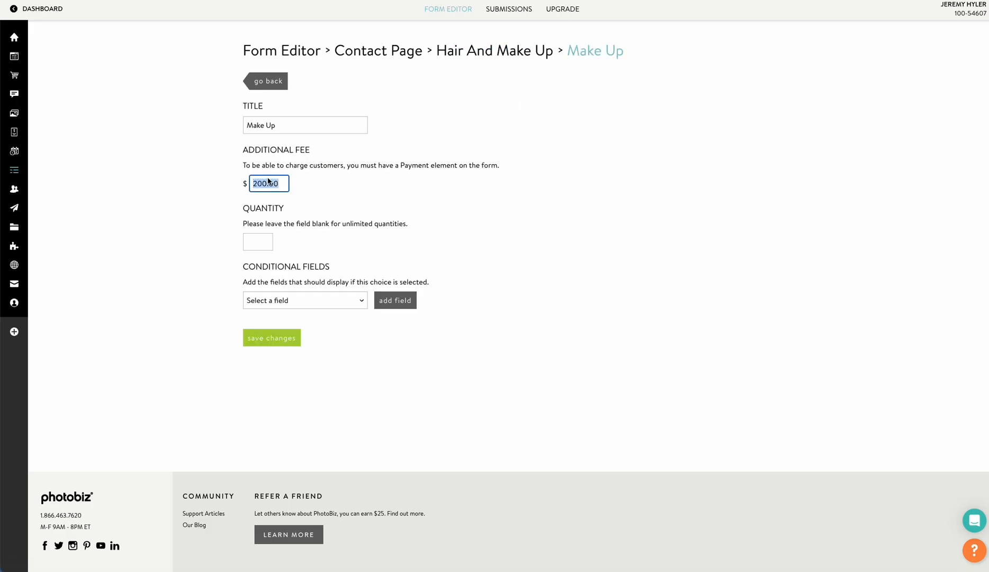
{"action": "type", "text": "65"}
{"action": "left_click", "coordinate": [261, 341]}
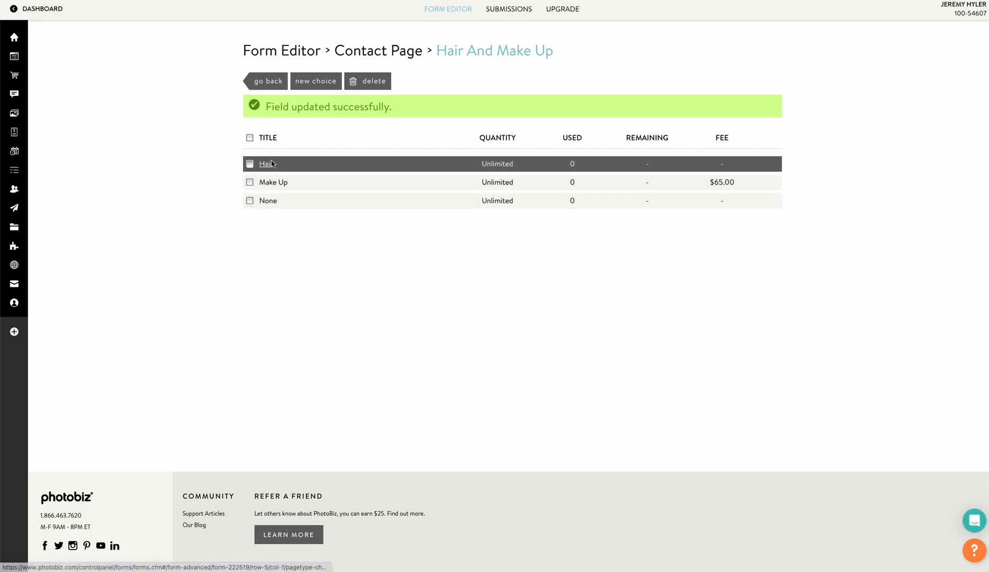
{"action": "left_click", "coordinate": [266, 163]}
{"action": "left_click", "coordinate": [259, 186]}
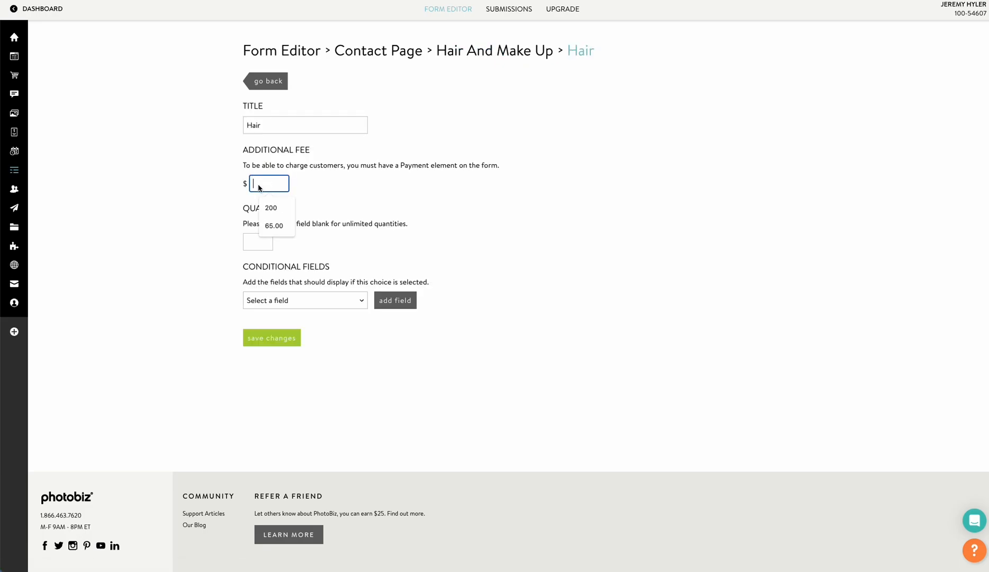
{"action": "type", "text": "55"}
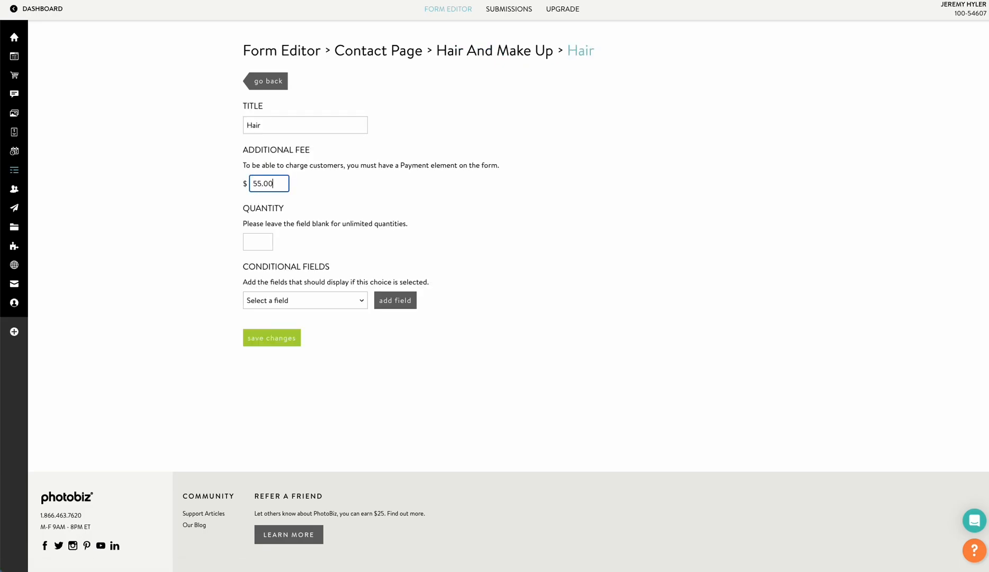
{"action": "left_click", "coordinate": [291, 338]}
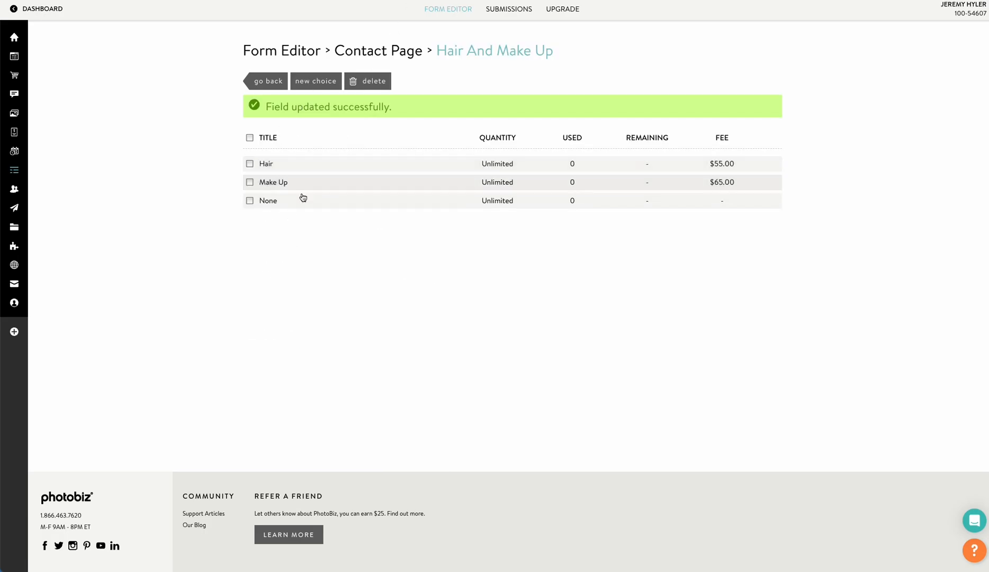
{"action": "left_click", "coordinate": [267, 81]}
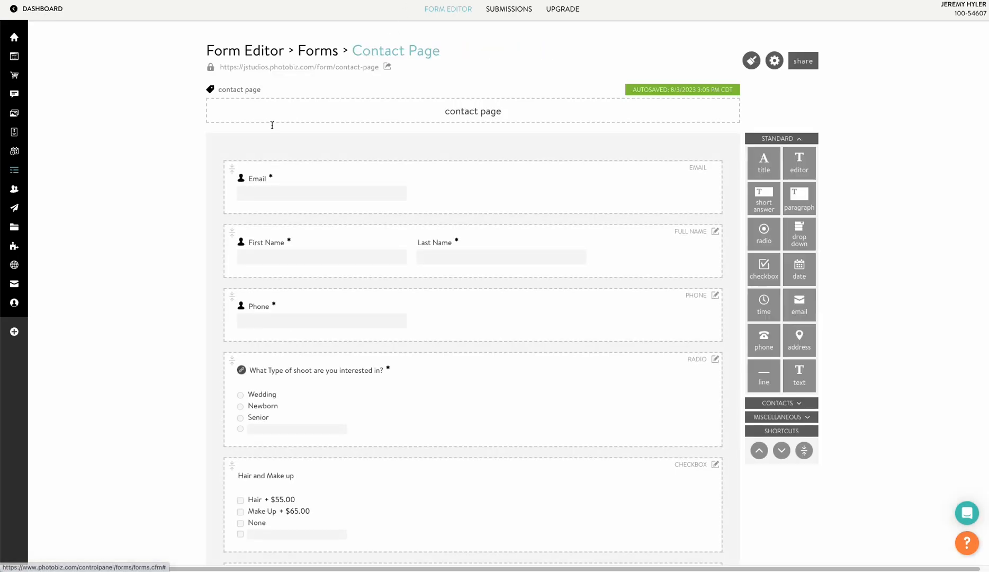
Add the Hair and Make up checkbox as a conditional field of the Wedding choice.
{"action": "scroll", "coordinate": [302, 316], "scroll_direction": "down", "scroll_amount": 2}
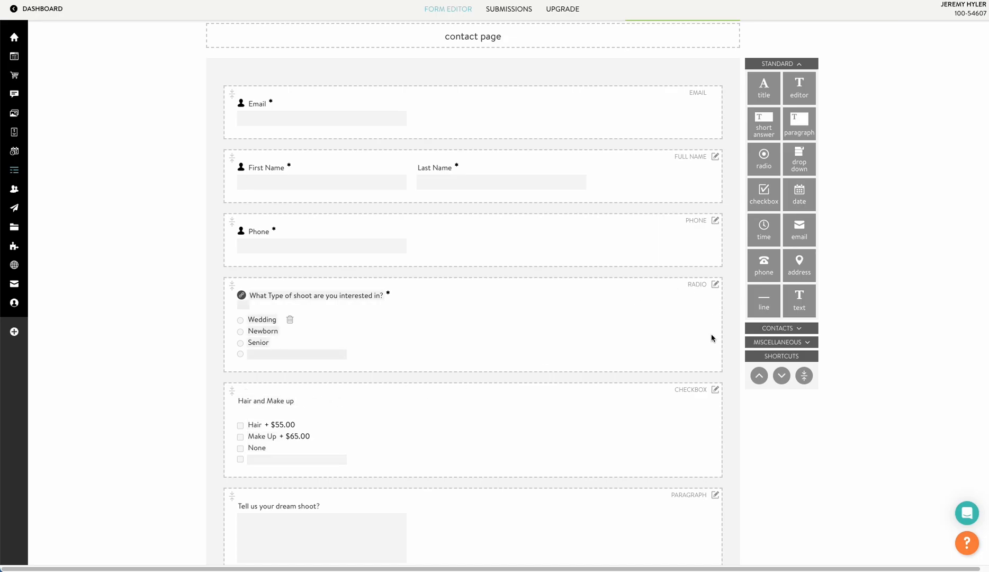
{"action": "left_click", "coordinate": [715, 389]}
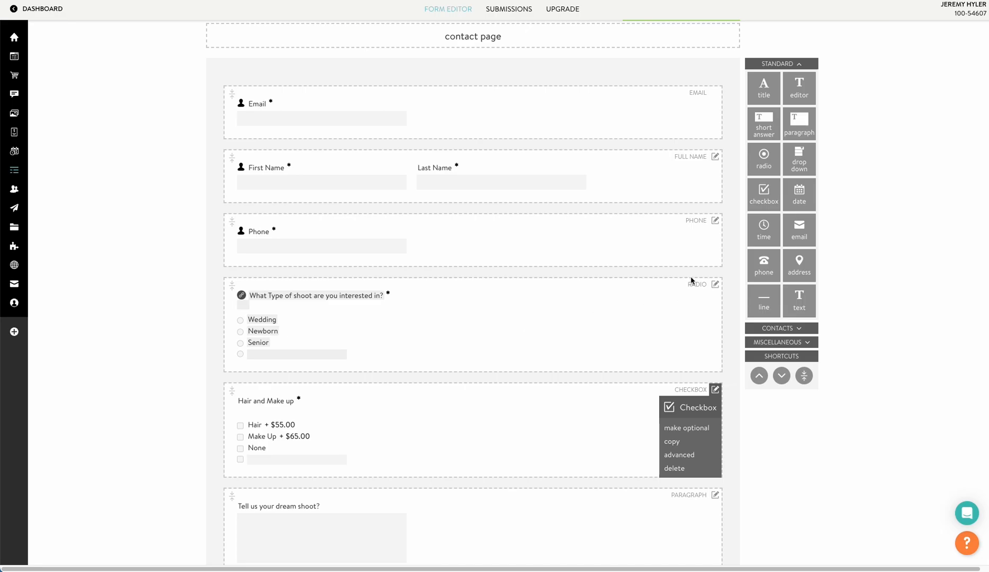
{"action": "left_click", "coordinate": [714, 284]}
{"action": "left_click", "coordinate": [686, 349]}
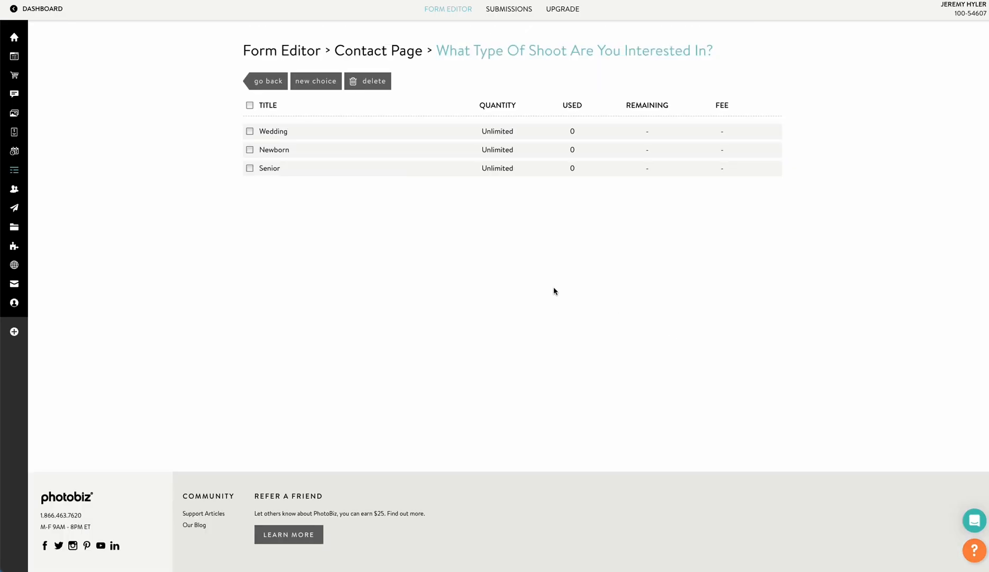
{"action": "left_click", "coordinate": [271, 133]}
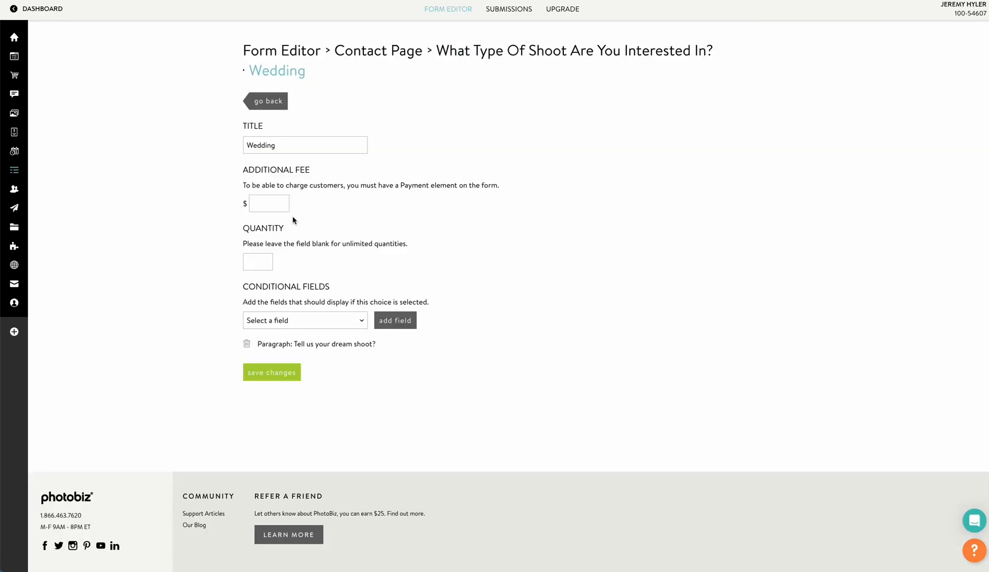
{"action": "left_click", "coordinate": [295, 321]}
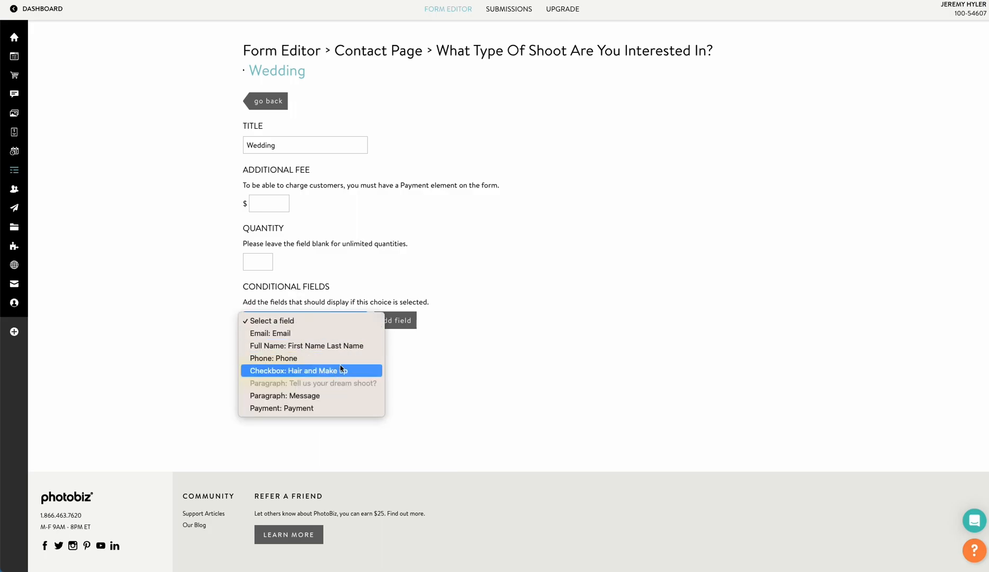
{"action": "left_click", "coordinate": [337, 370]}
{"action": "left_click", "coordinate": [395, 321]}
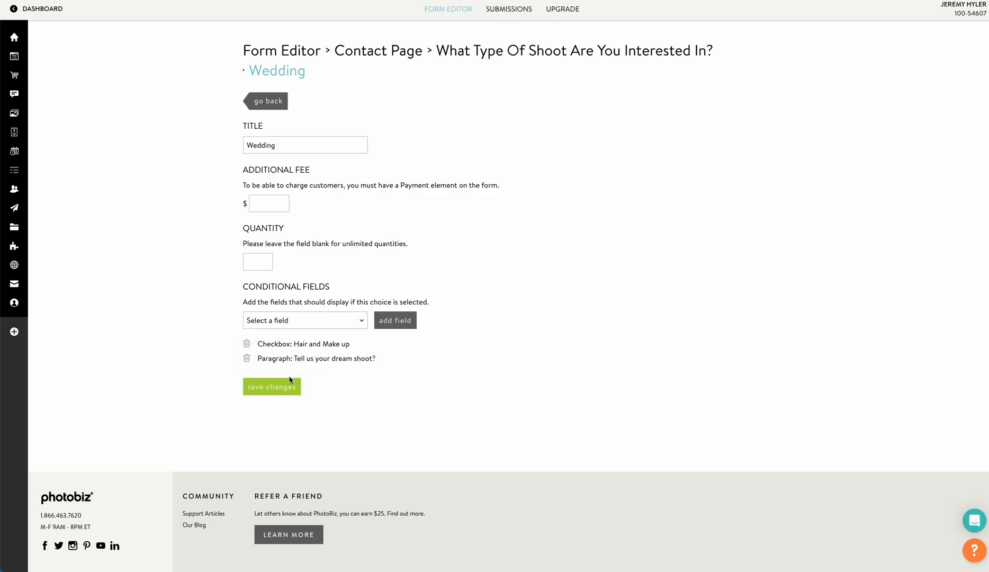
{"action": "left_click", "coordinate": [279, 382]}
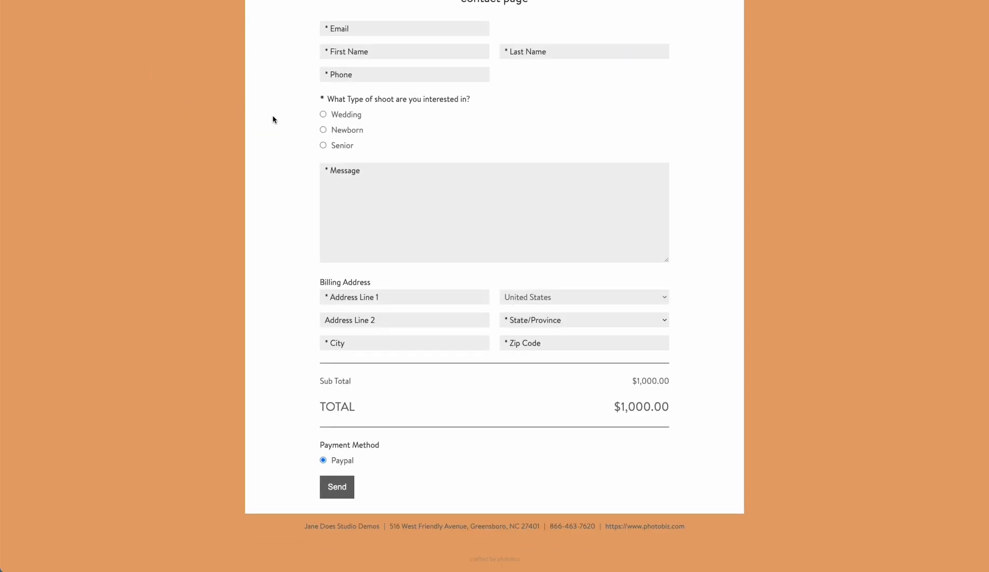
Try the Newborn and Senior shoot types, then choose Wedding to reveal the Hair and Make up add-ons.
{"action": "scroll", "coordinate": [286, 122], "scroll_direction": "up", "scroll_amount": 2}
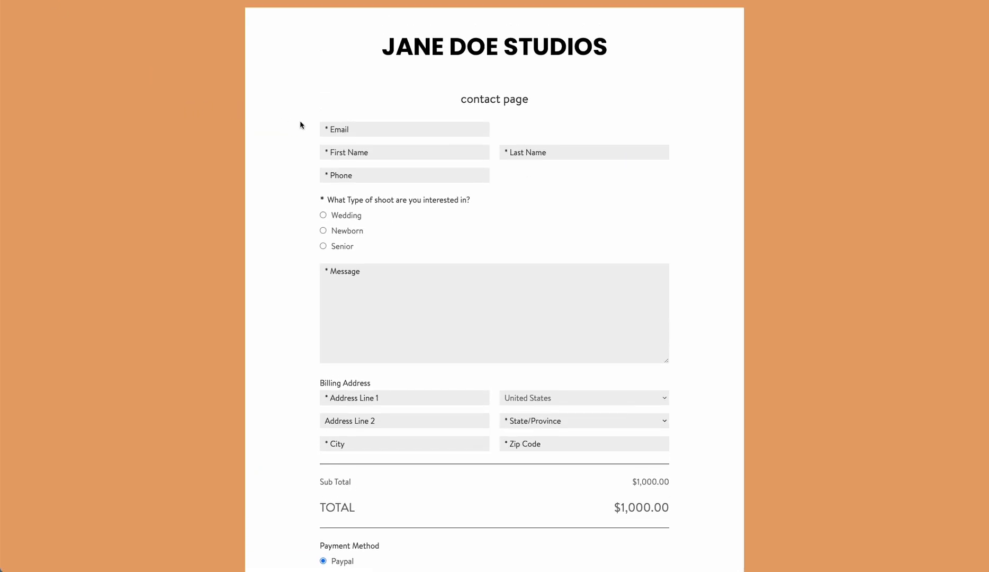
{"action": "left_click", "coordinate": [324, 231]}
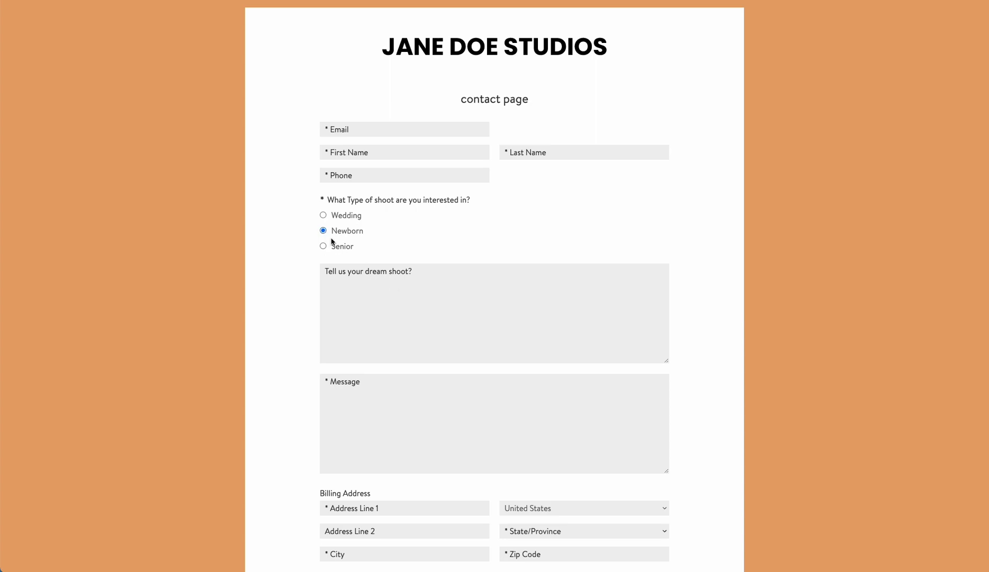
{"action": "left_click", "coordinate": [323, 247]}
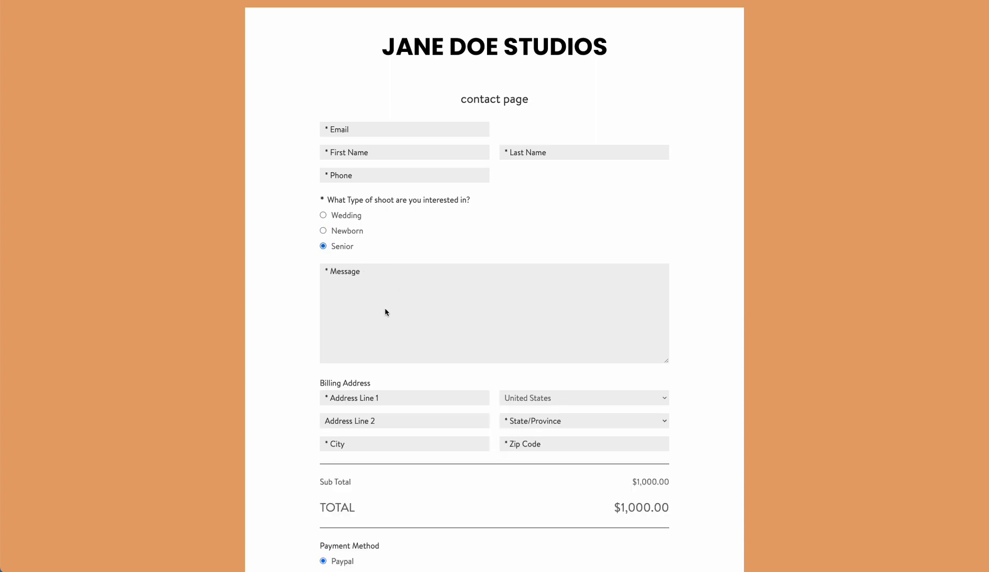
{"action": "left_click", "coordinate": [325, 216]}
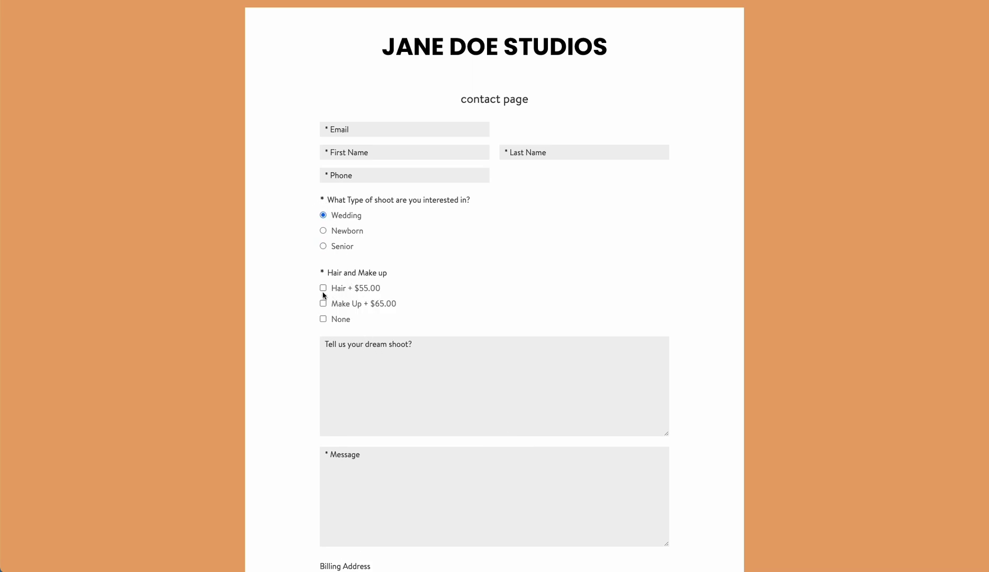
Toggle the Hair, Make Up and None add-ons, ending with Hair and Make Up ticked for $1,120.00.
{"action": "scroll", "coordinate": [324, 295], "scroll_direction": "down", "scroll_amount": 3}
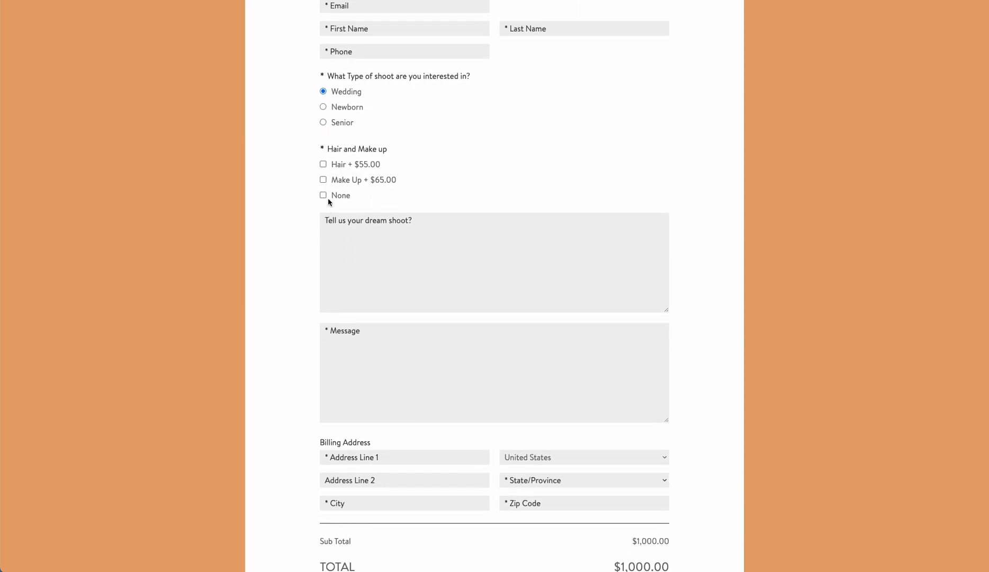
{"action": "left_click", "coordinate": [324, 165]}
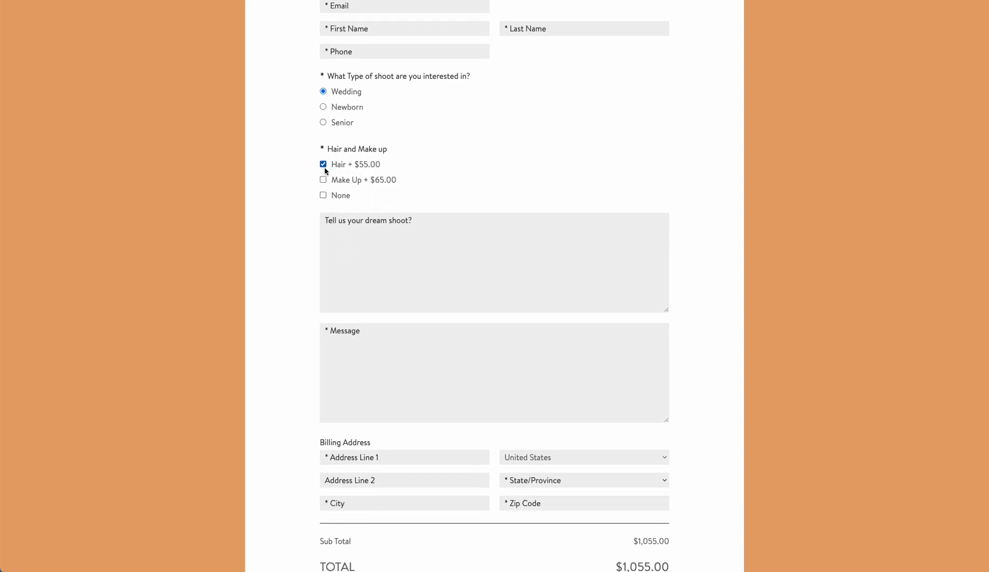
{"action": "left_click", "coordinate": [324, 180]}
{"action": "left_click", "coordinate": [323, 180]}
{"action": "left_click", "coordinate": [324, 164]}
{"action": "left_click", "coordinate": [323, 195]}
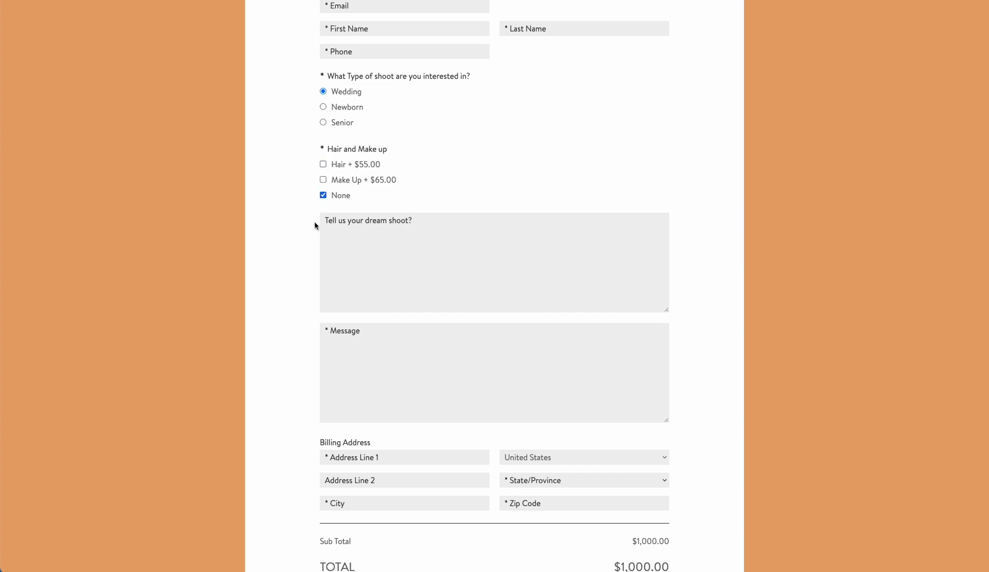
{"action": "scroll", "coordinate": [303, 247], "scroll_direction": "down", "scroll_amount": 2}
{"action": "scroll", "coordinate": [303, 248], "scroll_direction": "up", "scroll_amount": 2}
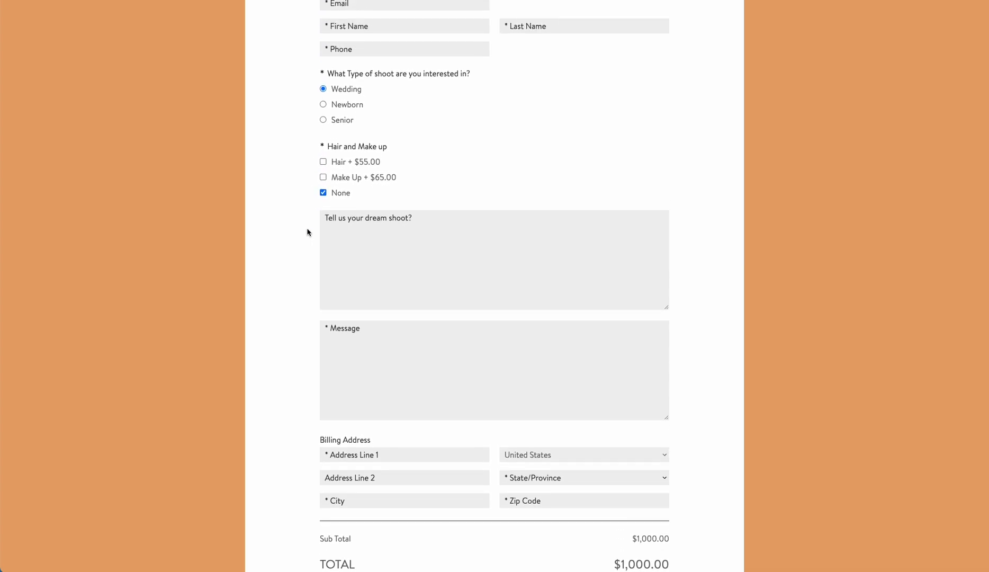
{"action": "left_click", "coordinate": [323, 177]}
{"action": "left_click", "coordinate": [323, 162]}
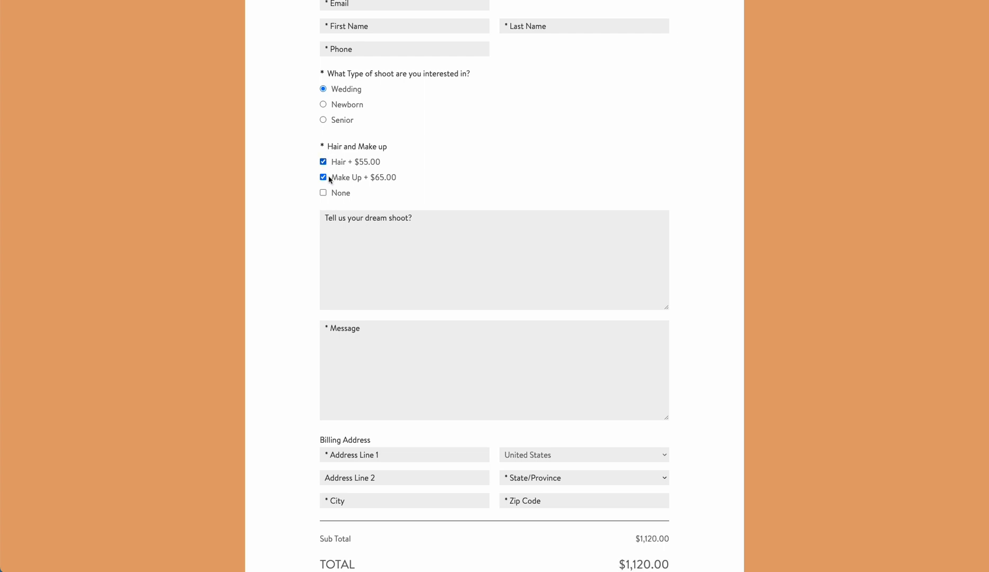
{"action": "scroll", "coordinate": [325, 225], "scroll_direction": "down", "scroll_amount": 4}
{"action": "scroll", "coordinate": [375, 283], "scroll_direction": "up", "scroll_amount": 4}
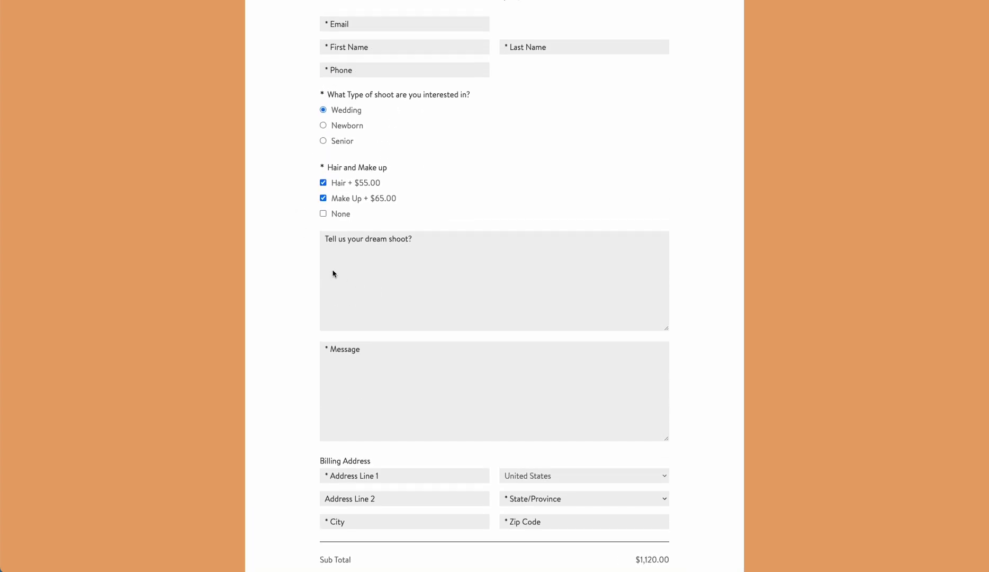
{"action": "scroll", "coordinate": [333, 272], "scroll_direction": "down", "scroll_amount": 4}
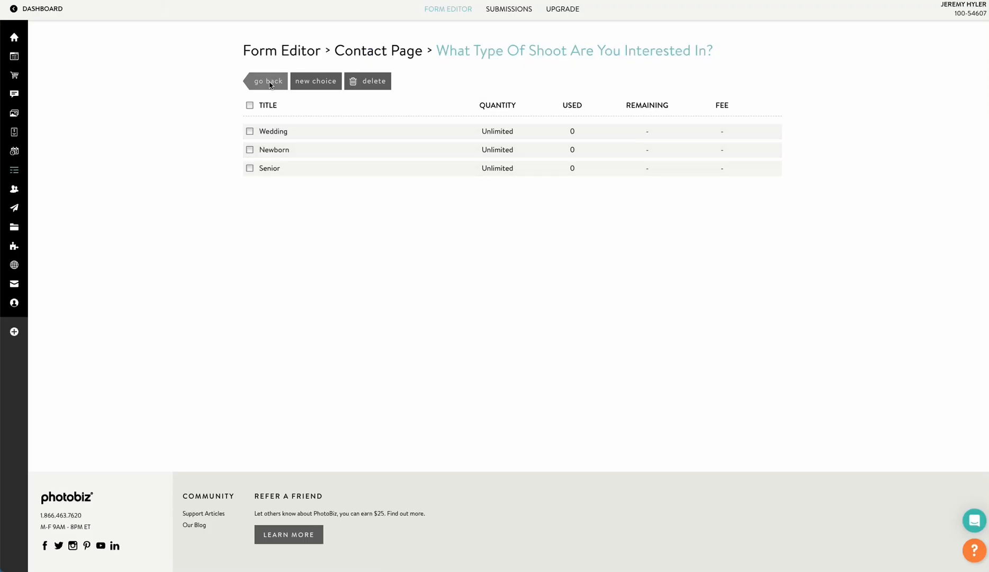
Back in the form editor, add a Miscellaneous Signature field above the payment section.
{"action": "left_click", "coordinate": [262, 81]}
{"action": "scroll", "coordinate": [379, 223], "scroll_direction": "down", "scroll_amount": 8}
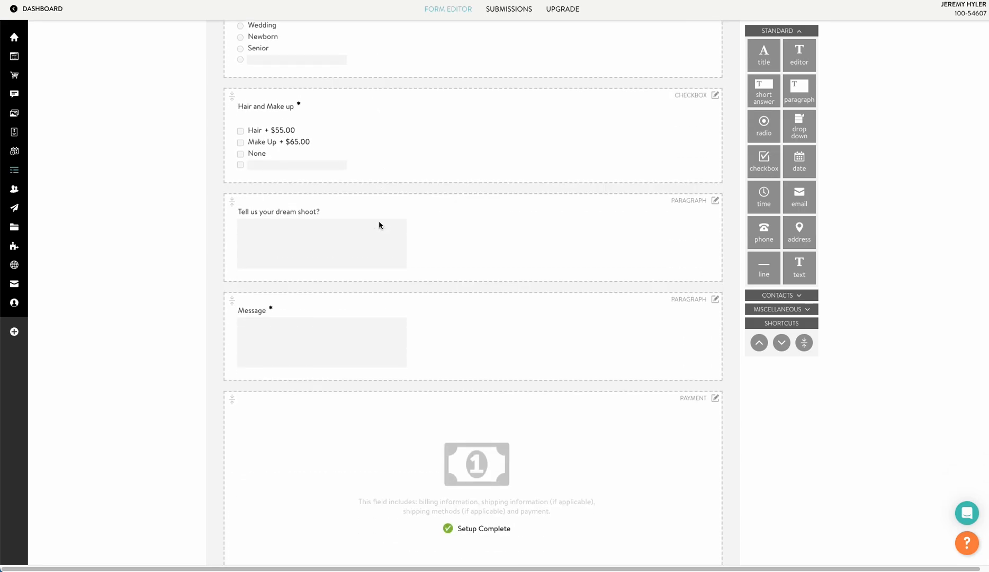
{"action": "scroll", "coordinate": [702, 282], "scroll_direction": "down", "scroll_amount": 1}
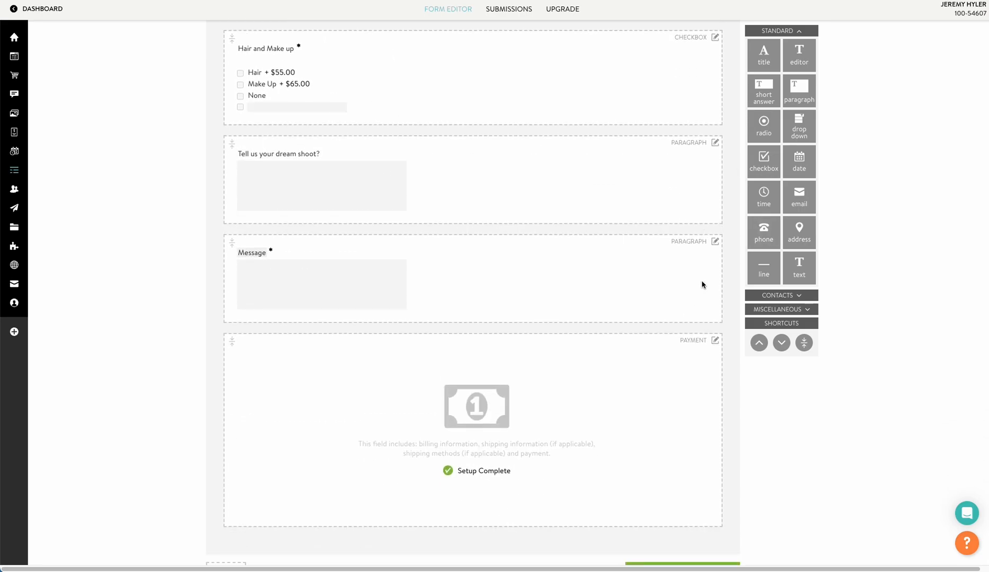
{"action": "left_click", "coordinate": [786, 309]}
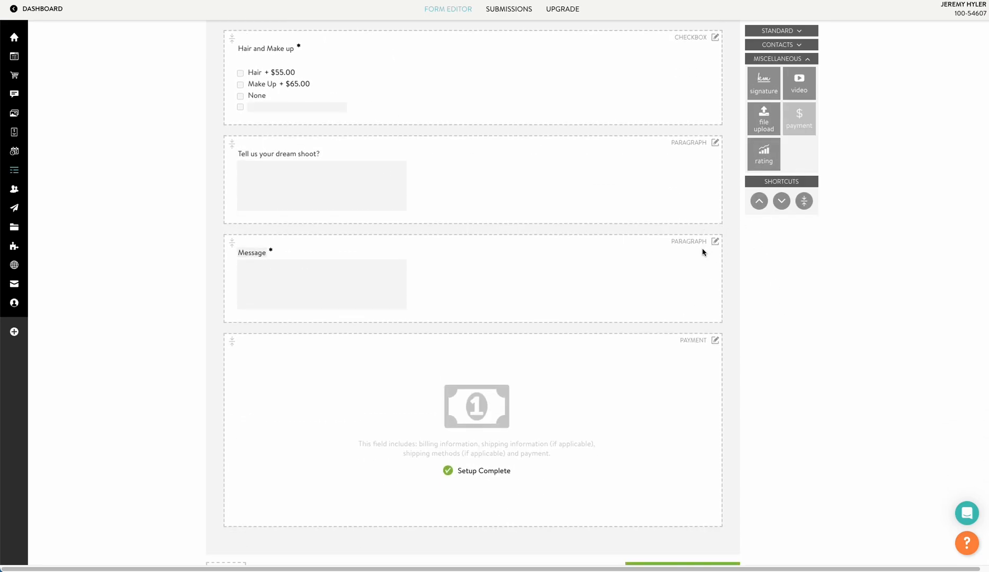
{"action": "scroll", "coordinate": [508, 223], "scroll_direction": "down", "scroll_amount": 1}
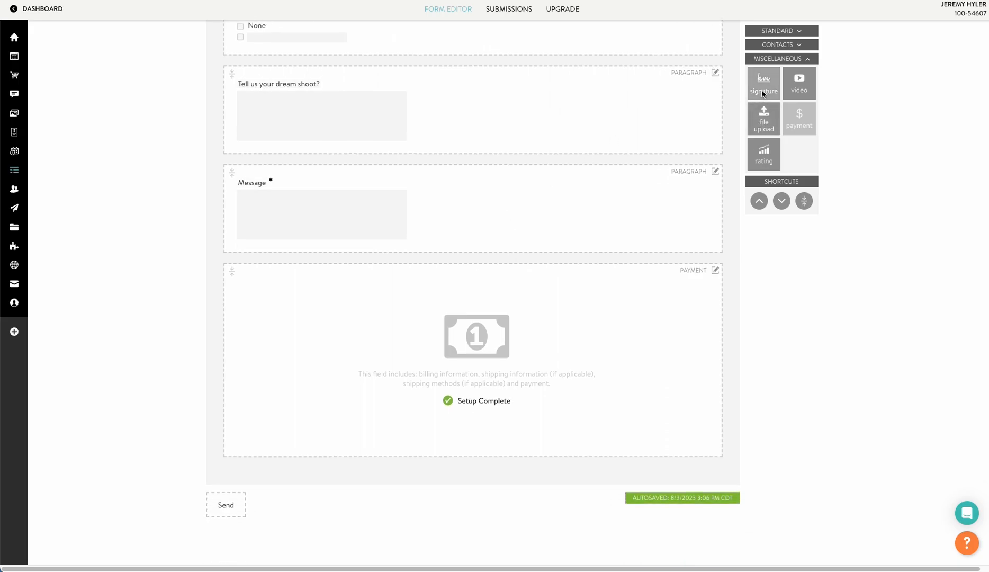
{"action": "mouse_move", "coordinate": [761, 95]}
{"action": "left_mouse_down"}
{"action": "mouse_move", "coordinate": [496, 353]}
{"action": "mouse_move", "coordinate": [466, 461]}
{"action": "mouse_move", "coordinate": [474, 259]}
{"action": "left_mouse_up"}
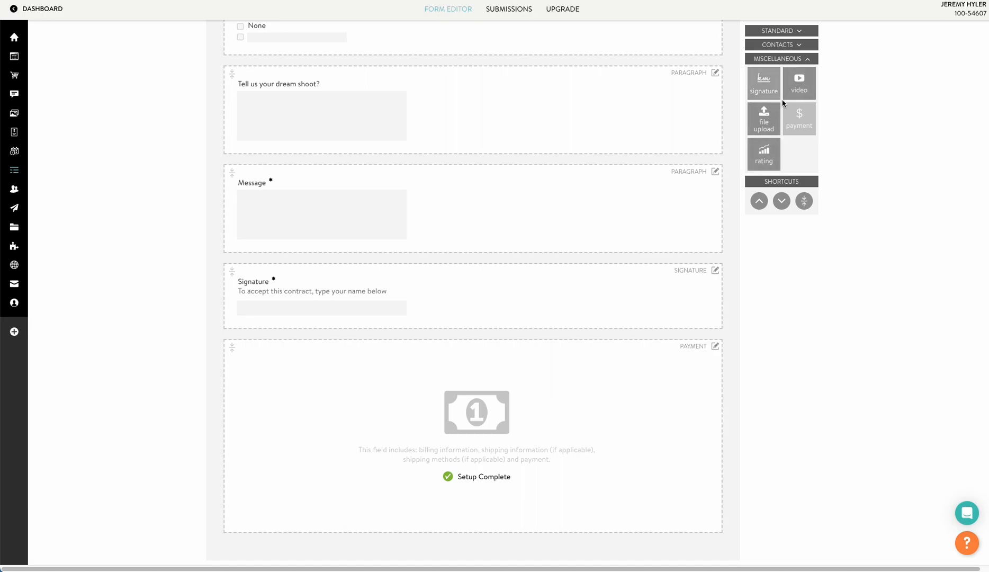
Add a Standard Date field between Message and Signature and make it required.
{"action": "scroll", "coordinate": [792, 74], "scroll_direction": "up", "scroll_amount": 1}
{"action": "left_click", "coordinate": [800, 47]}
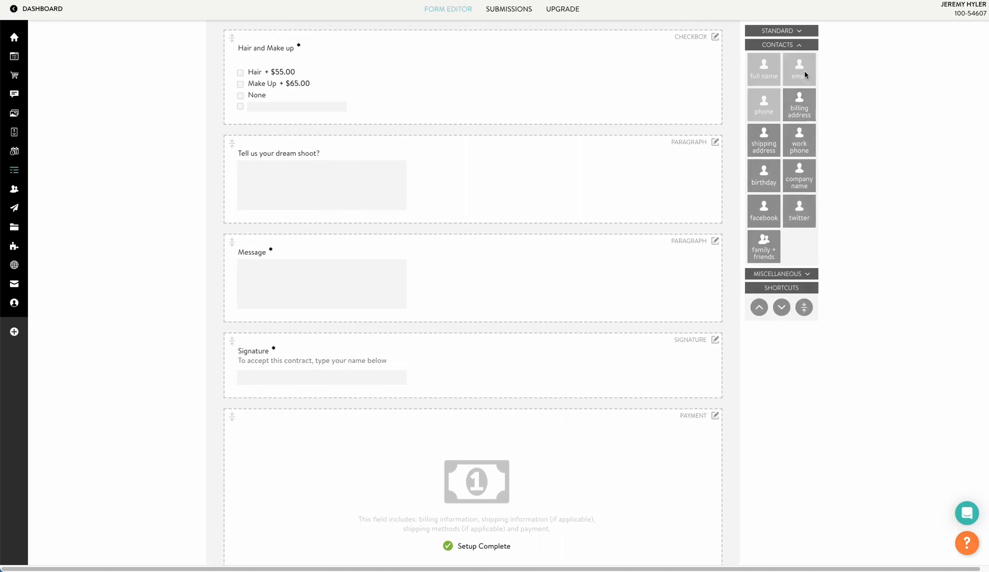
{"action": "left_click", "coordinate": [799, 33]}
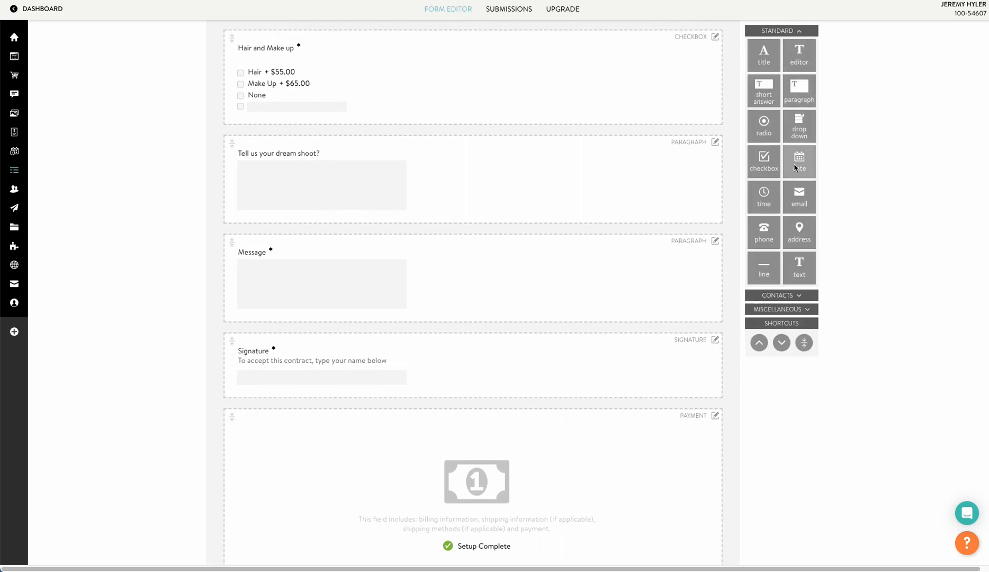
{"action": "mouse_move", "coordinate": [799, 160]}
{"action": "left_mouse_down"}
{"action": "mouse_move", "coordinate": [551, 340]}
{"action": "mouse_move", "coordinate": [497, 360]}
{"action": "mouse_move", "coordinate": [493, 327]}
{"action": "left_mouse_up"}
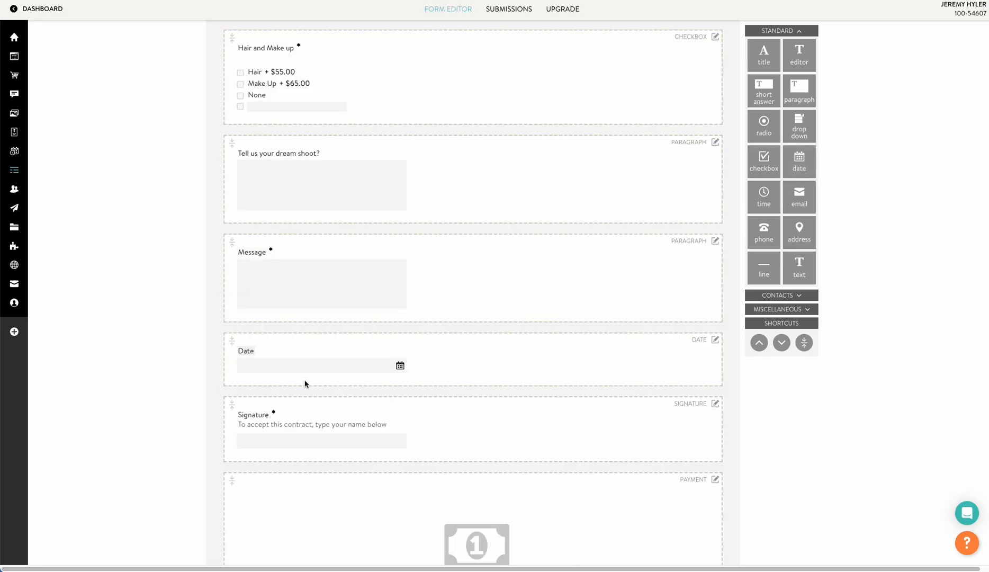
{"action": "left_click", "coordinate": [715, 339]}
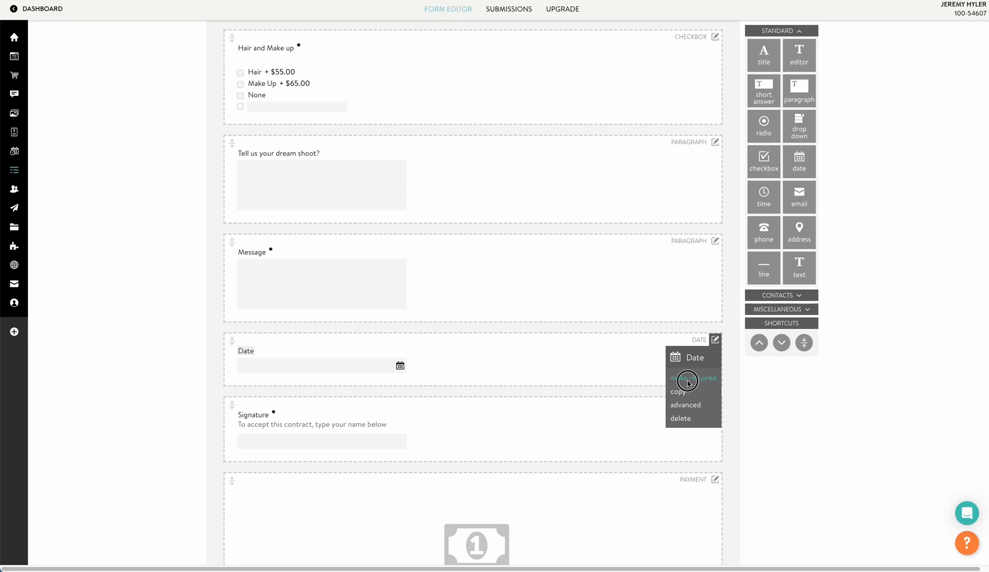
{"action": "left_click", "coordinate": [690, 377]}
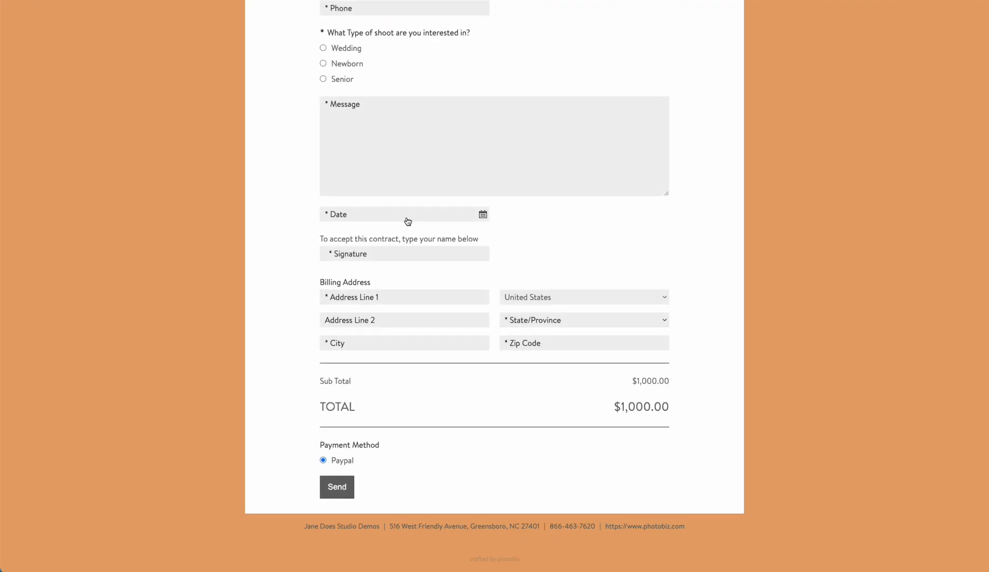
Fill in the contact's e-mail, first name and last name on the live form.
{"action": "scroll", "coordinate": [405, 217], "scroll_direction": "up", "scroll_amount": 5}
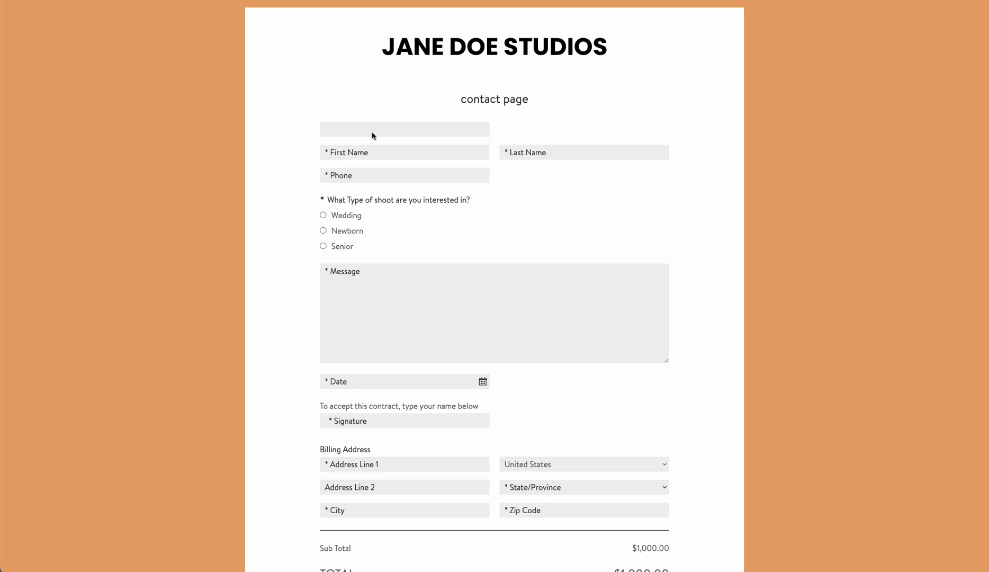
{"action": "left_click", "coordinate": [372, 132]}
{"action": "key", "text": "Tab"}
{"action": "key", "text": "Tab"}
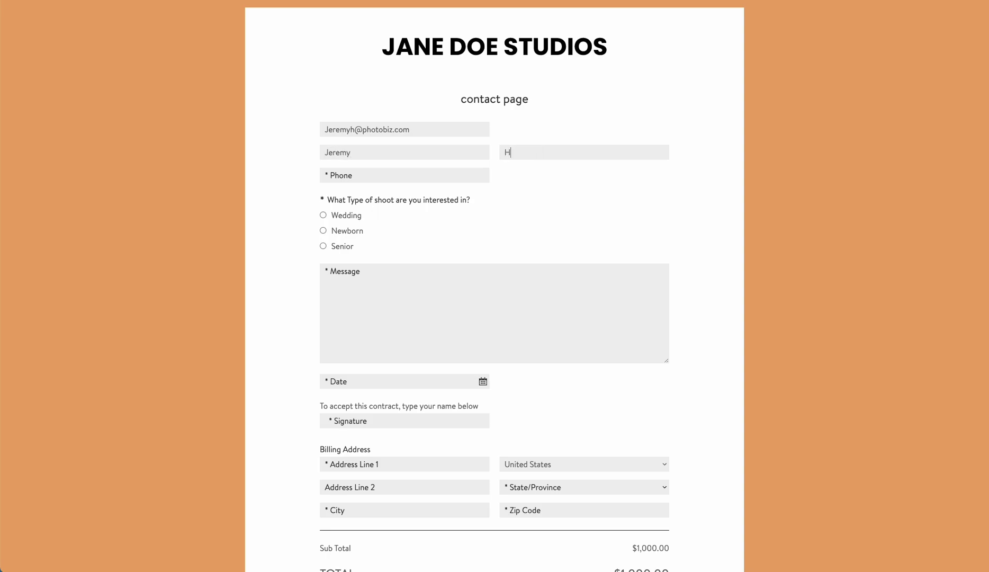
{"action": "key", "text": "Tab"}
Choose the Wedding shoot type with the Hair and Make Up add-ons.
{"action": "left_click", "coordinate": [323, 215]}
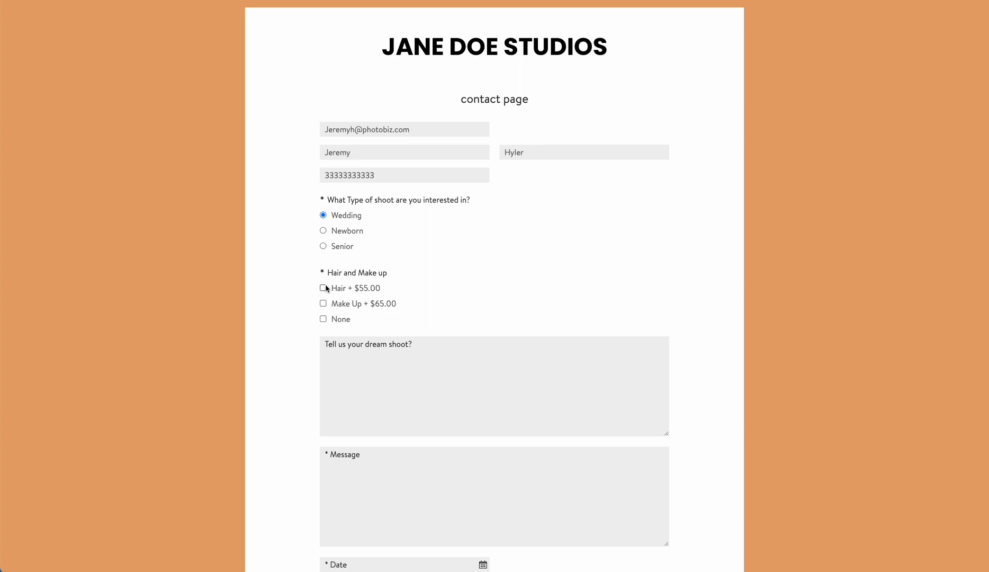
{"action": "left_click", "coordinate": [323, 288]}
{"action": "left_click", "coordinate": [324, 303]}
{"action": "scroll", "coordinate": [357, 332], "scroll_direction": "down", "scroll_amount": 2}
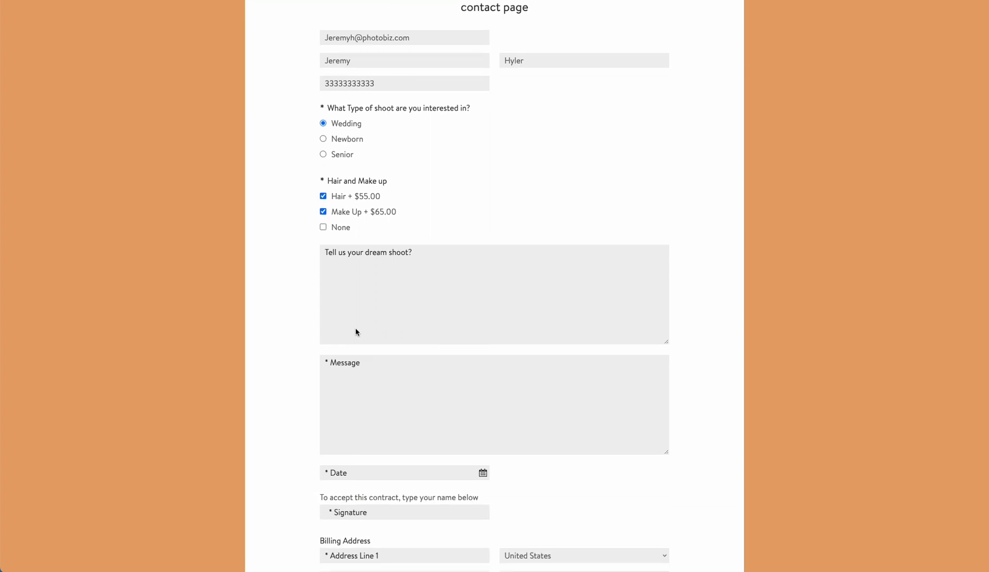
Answer the dream-shoot question with 'I want to shoot at th' and write 'Please contact me' as the message.
{"action": "left_click", "coordinate": [369, 268]}
{"action": "type", "text": "I want to shoot at the beach!"}
{"action": "left_click", "coordinate": [374, 365]}
{"action": "type", "text": "PLeas"}
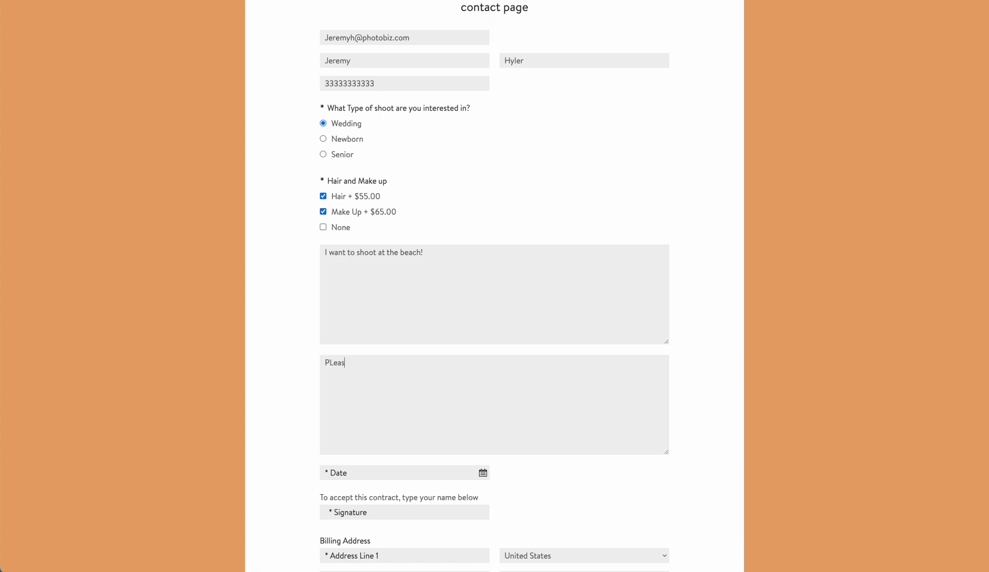
{"action": "type", "text": "e contact me after 6PM"}
{"action": "scroll", "coordinate": [333, 468], "scroll_direction": "down", "scroll_amount": 2}
{"action": "left_click", "coordinate": [334, 275]}
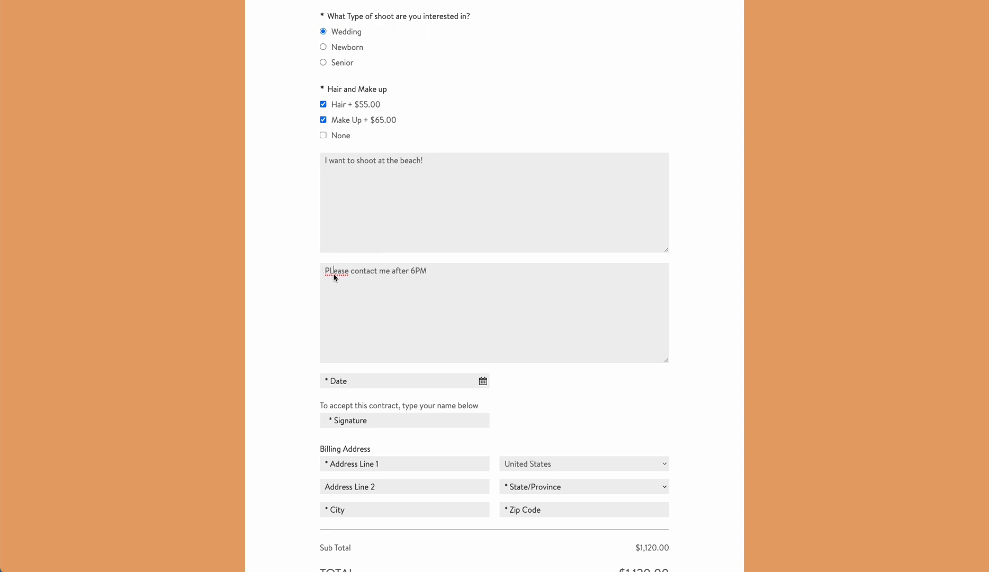
{"action": "key", "text": "BackSpace"}
{"action": "type", "text": "l"}
Set the date to August 3, 2023 and enter the signer's initials in the signature field.
{"action": "scroll", "coordinate": [301, 298], "scroll_direction": "down", "scroll_amount": 4}
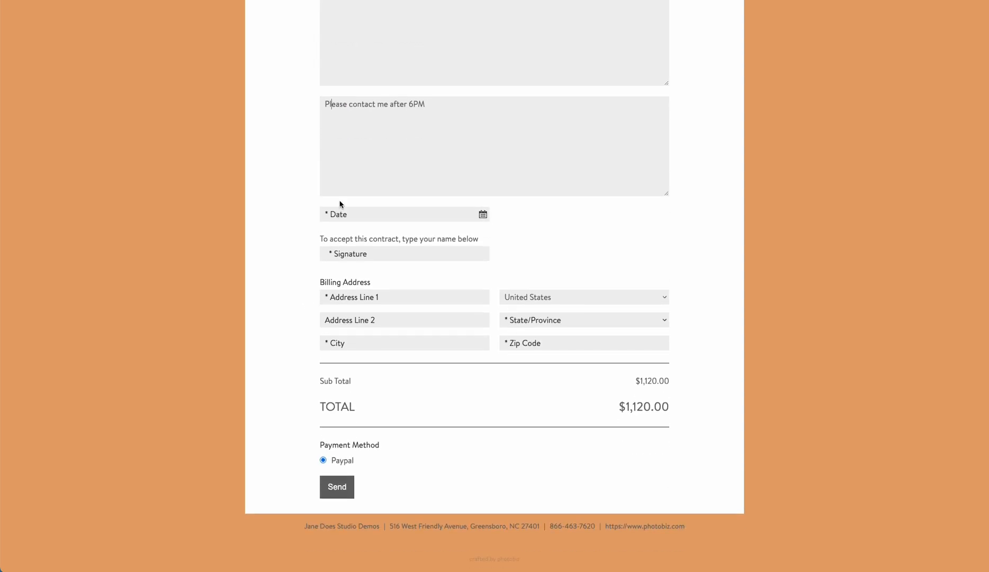
{"action": "left_click", "coordinate": [343, 215]}
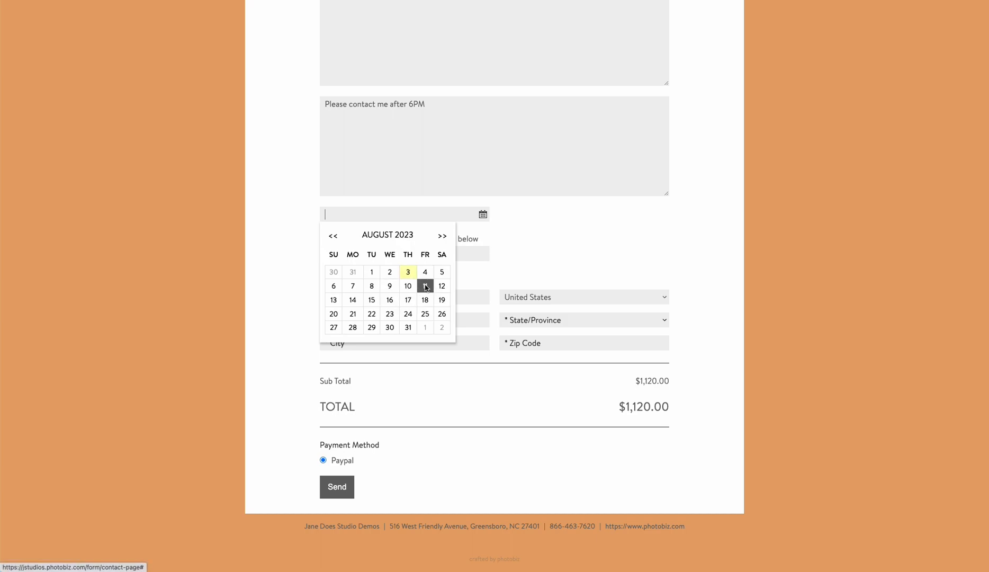
{"action": "left_click", "coordinate": [409, 273]}
{"action": "left_click", "coordinate": [353, 254]}
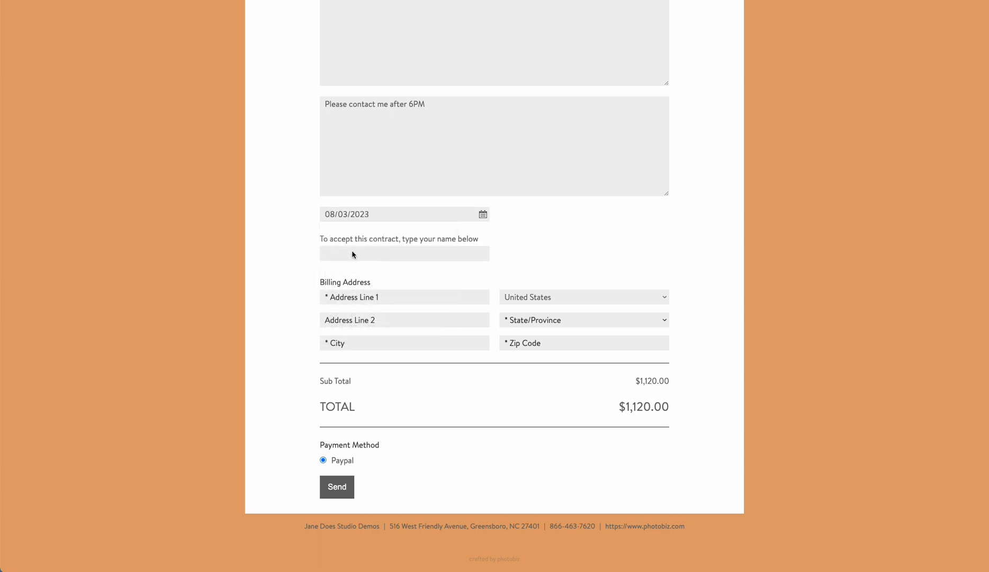
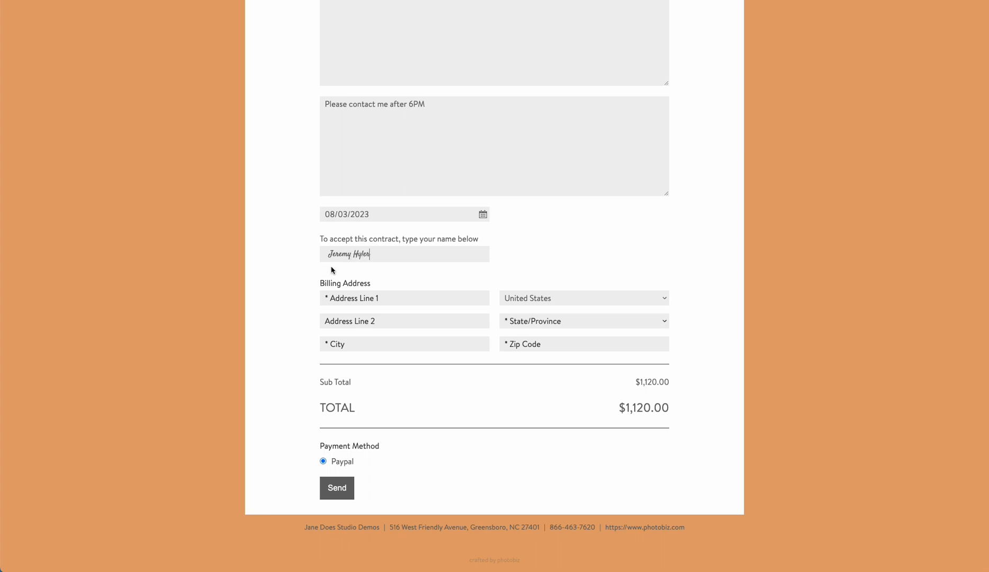
Autofill the billing address from a saved address, submit the form, and dismiss the browser prompt.
{"action": "left_click", "coordinate": [344, 299]}
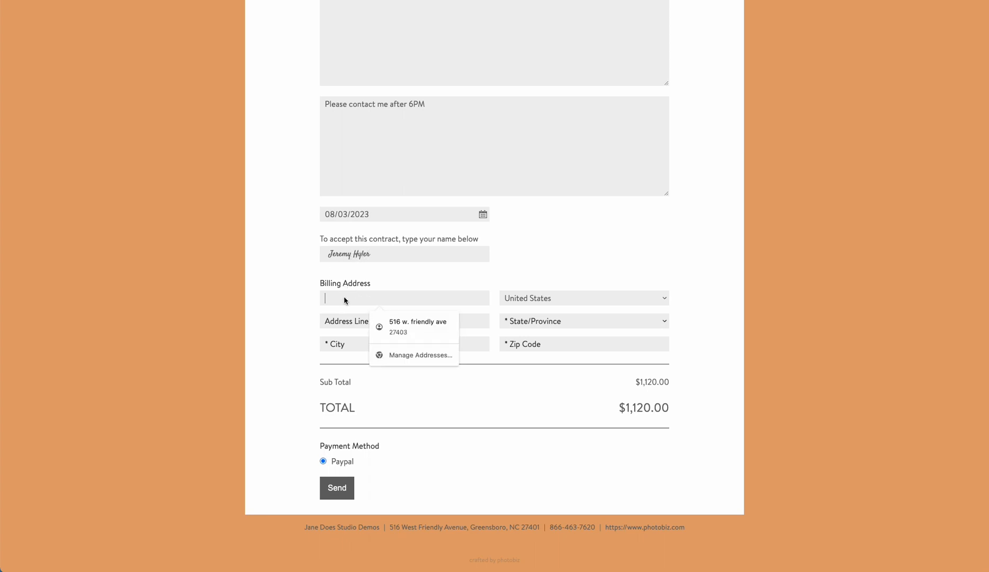
{"action": "left_click", "coordinate": [392, 323]}
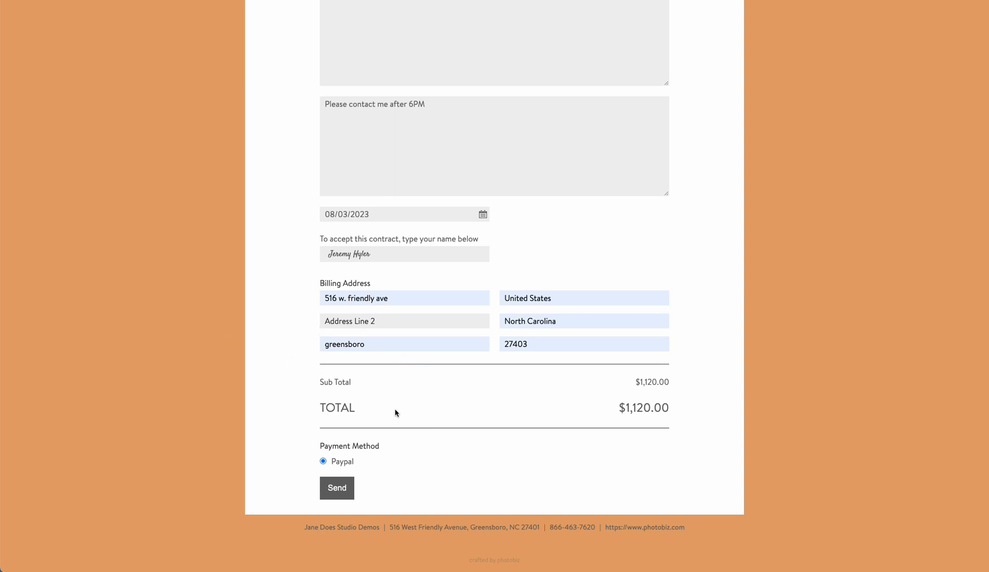
{"action": "left_click", "coordinate": [339, 488]}
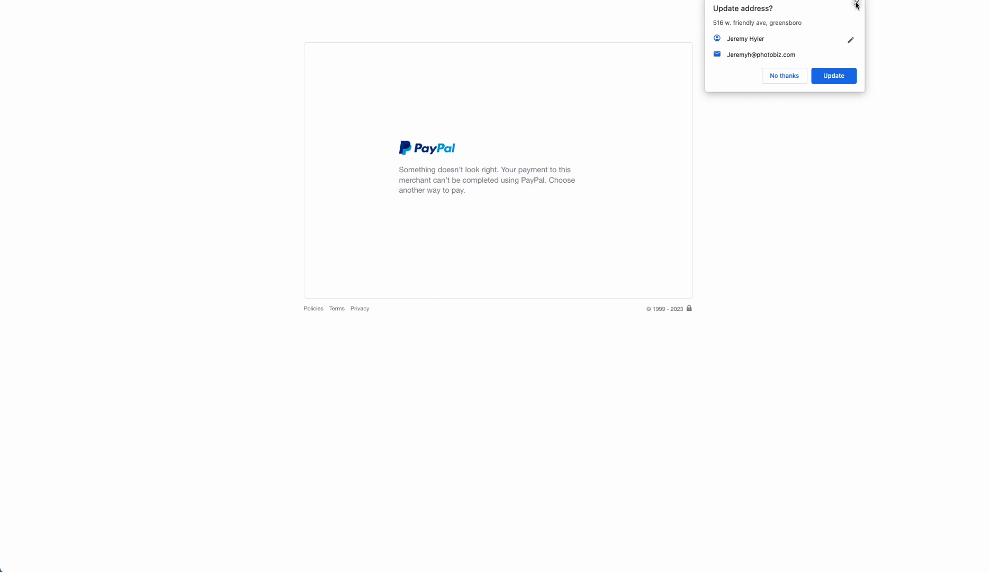
{"action": "left_click", "coordinate": [856, 4]}
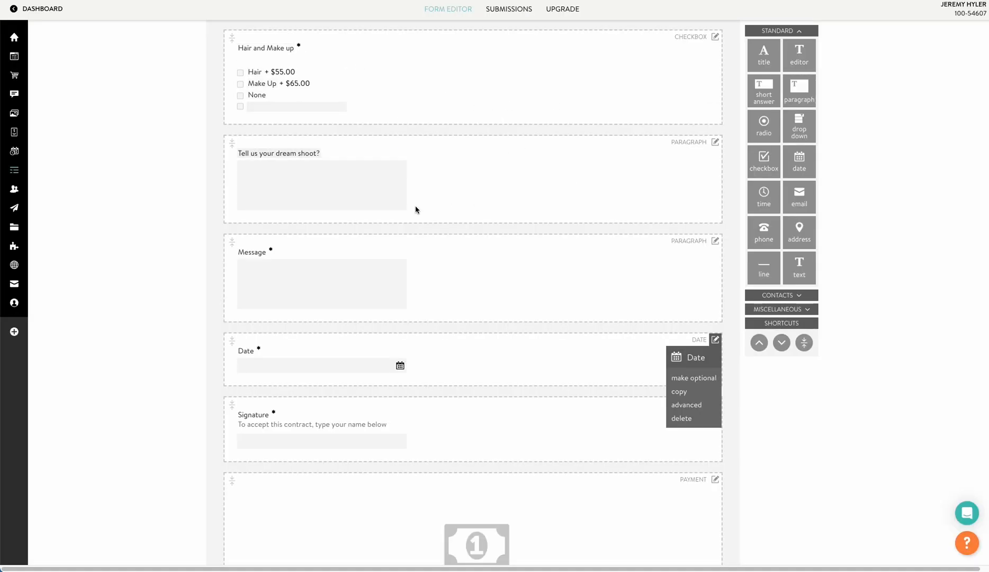
Switch from the form editor to the SUBMISSIONS page listing the contact page form's one submission.
{"action": "scroll", "coordinate": [394, 210], "scroll_direction": "down", "scroll_amount": 3}
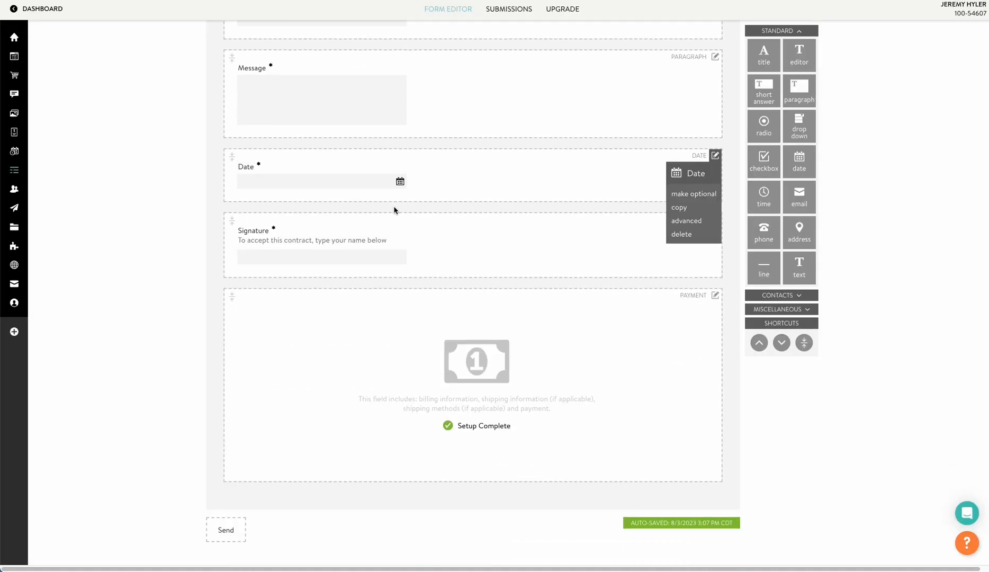
{"action": "scroll", "coordinate": [394, 210], "scroll_direction": "up", "scroll_amount": 10}
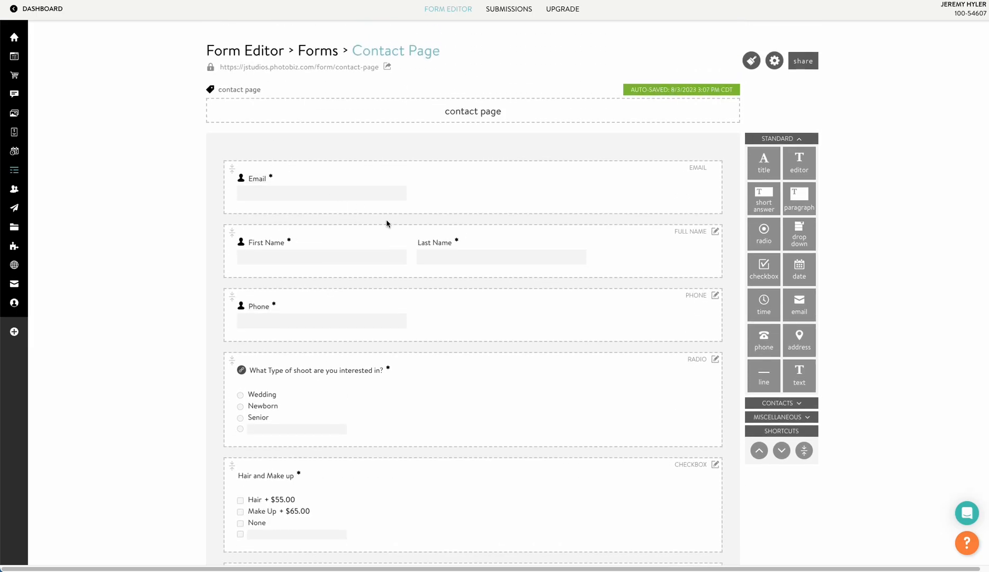
{"action": "scroll", "coordinate": [353, 221], "scroll_direction": "down", "scroll_amount": 10}
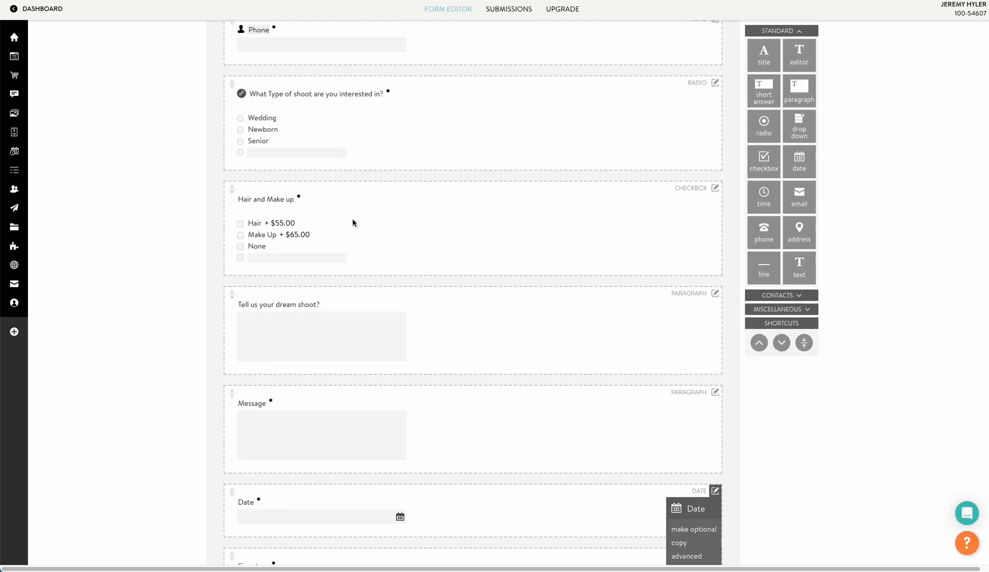
{"action": "scroll", "coordinate": [353, 221], "scroll_direction": "up", "scroll_amount": 4}
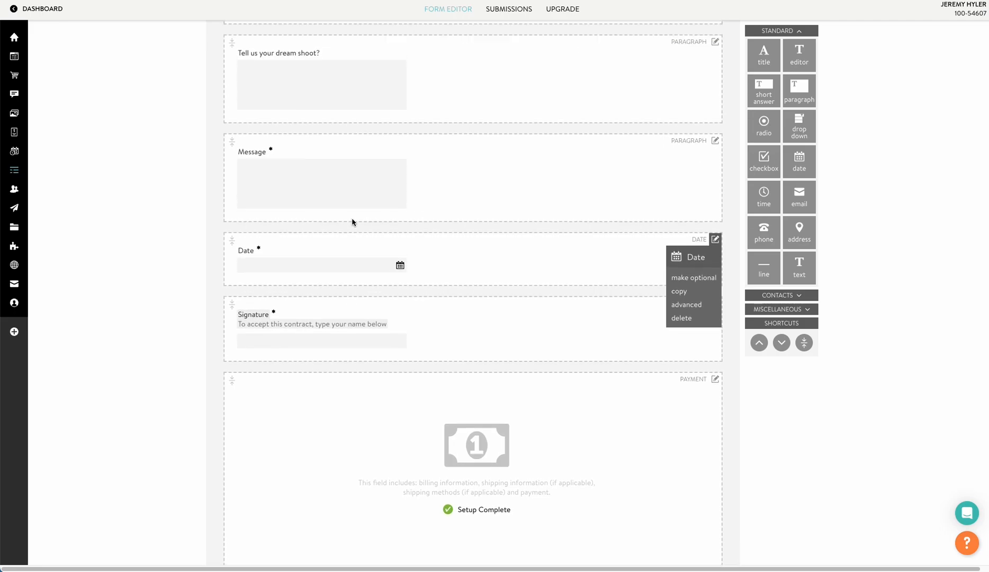
{"action": "scroll", "coordinate": [153, 183], "scroll_direction": "up", "scroll_amount": 6}
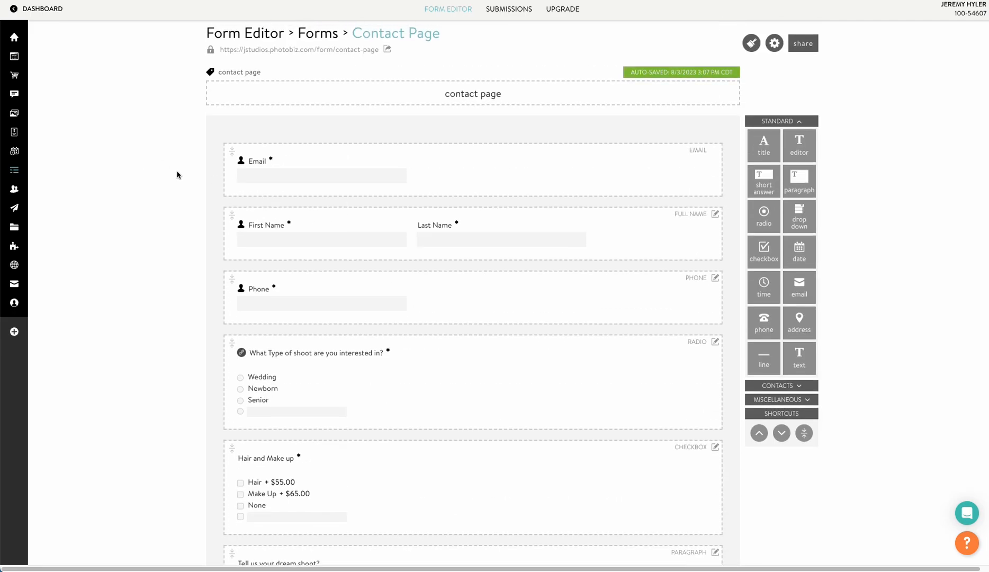
{"action": "left_click", "coordinate": [509, 9]}
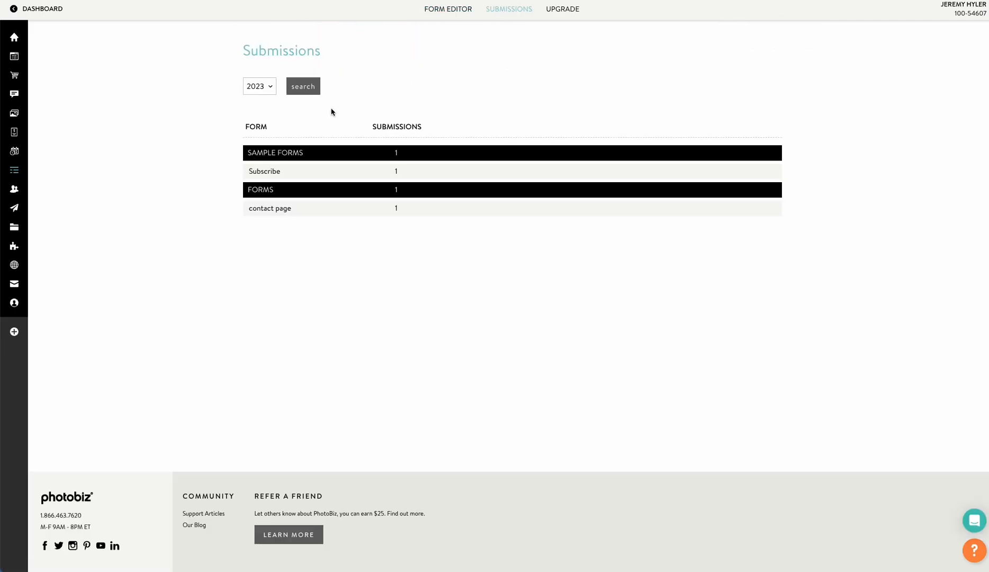
Review the contact page form's new submission in full, then open the submitter's Contacts record.
{"action": "left_click", "coordinate": [270, 208]}
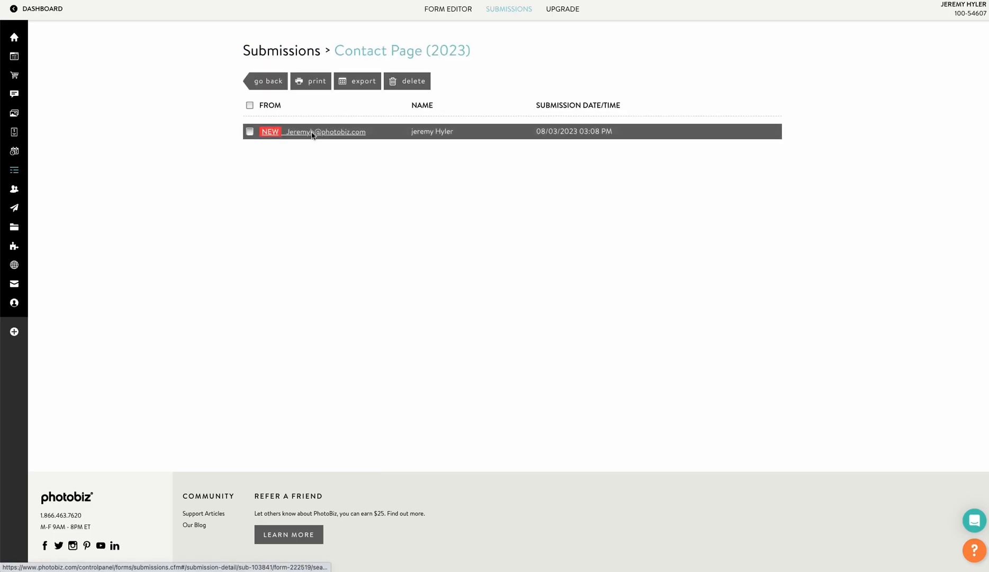
{"action": "left_click", "coordinate": [335, 129]}
{"action": "scroll", "coordinate": [392, 374], "scroll_direction": "down", "scroll_amount": 4}
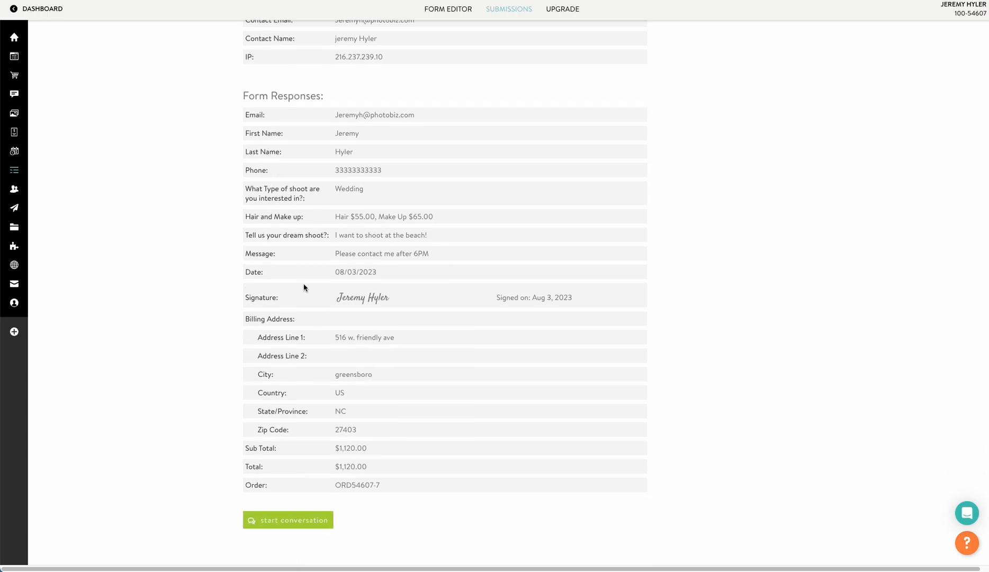
{"action": "scroll", "coordinate": [303, 287], "scroll_direction": "up", "scroll_amount": 4}
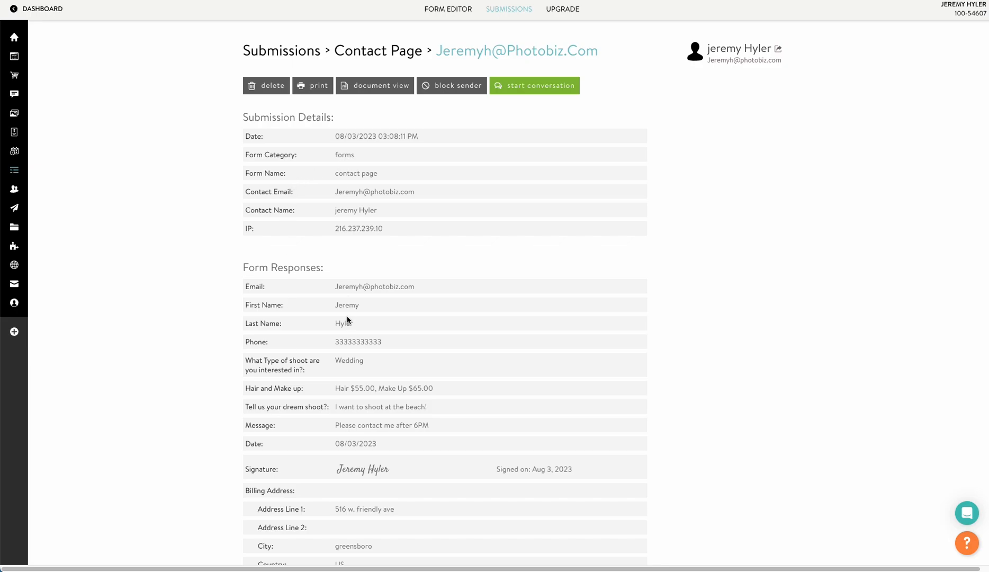
{"action": "scroll", "coordinate": [347, 319], "scroll_direction": "down", "scroll_amount": 1}
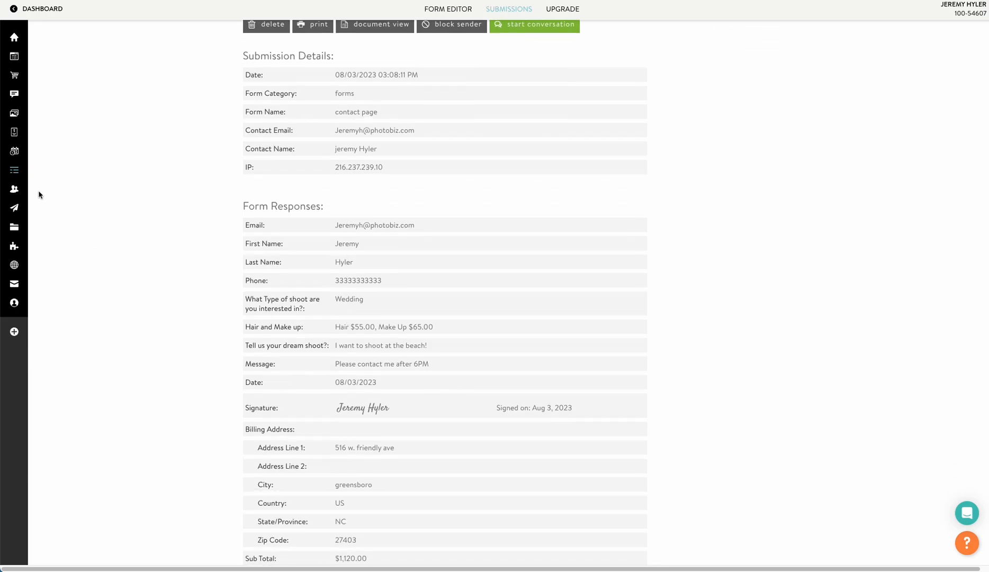
{"action": "left_click", "coordinate": [38, 189]}
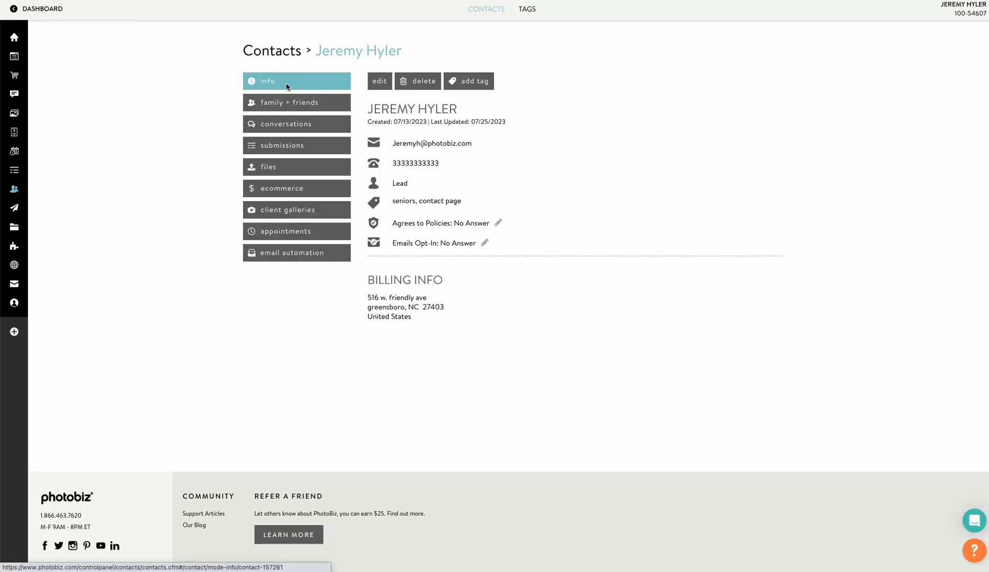
Reopen the submitter's contact record and view its contact page submission details.
{"action": "left_click", "coordinate": [477, 9]}
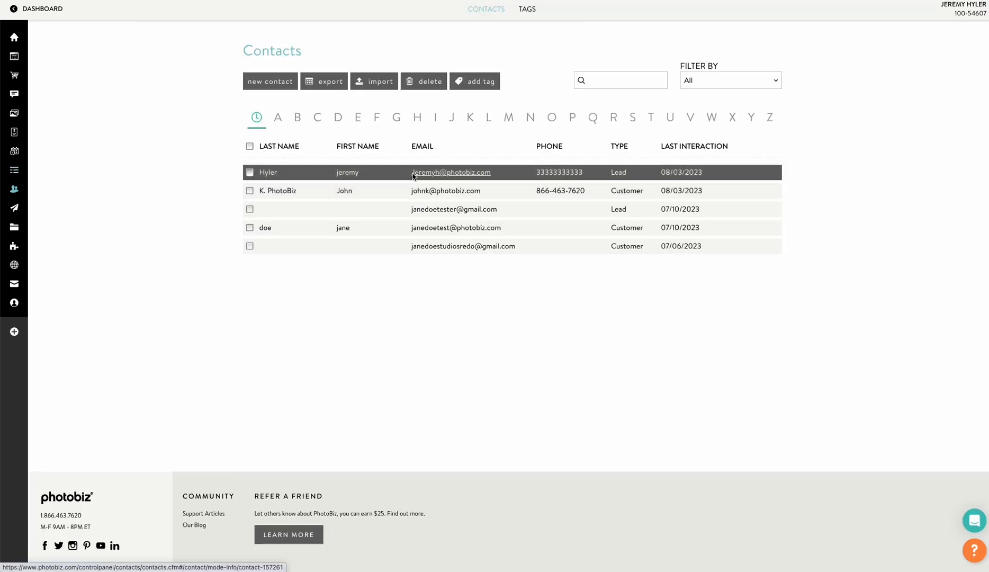
{"action": "left_click", "coordinate": [433, 177]}
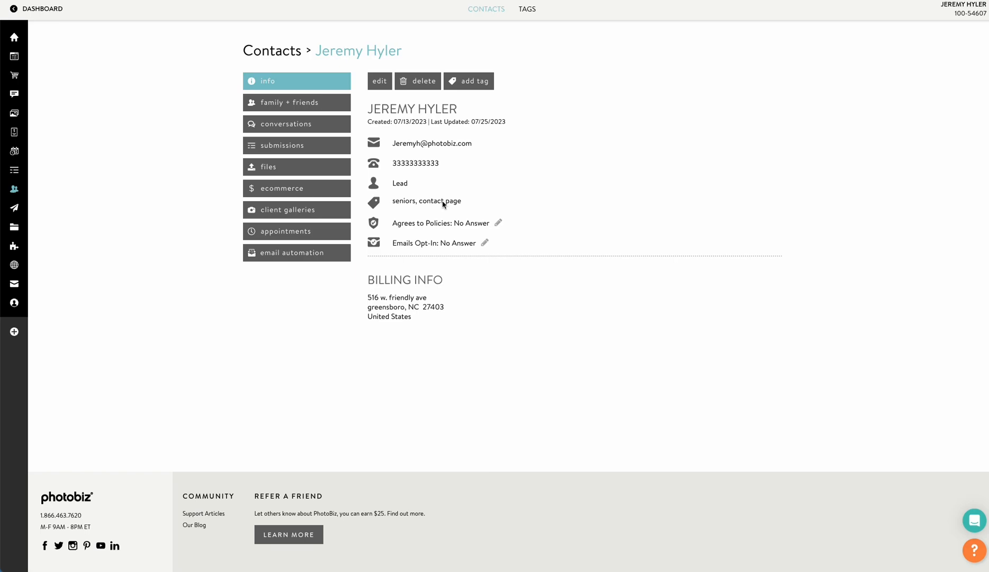
{"action": "left_click", "coordinate": [291, 145]}
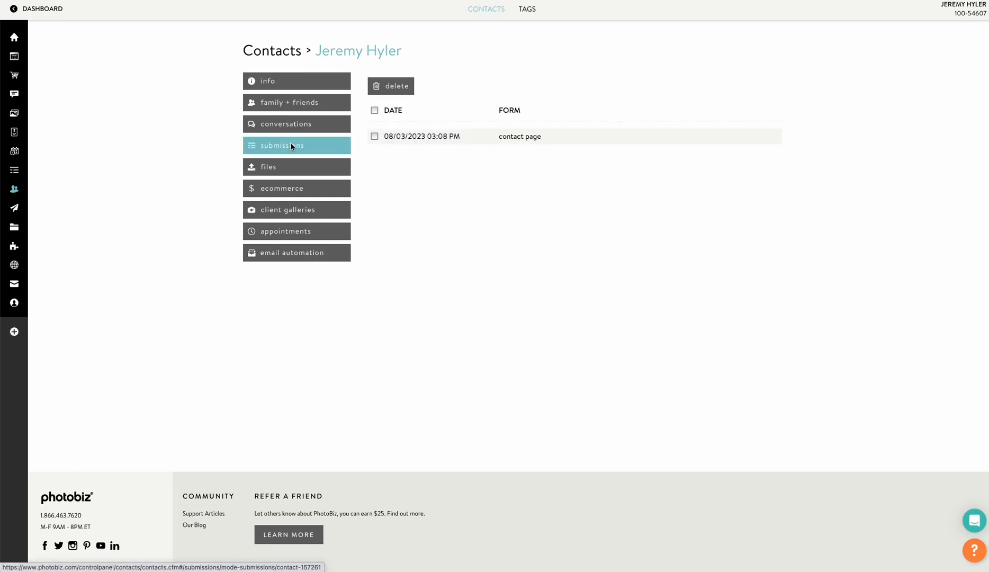
{"action": "left_click", "coordinate": [425, 136]}
{"action": "scroll", "coordinate": [458, 306], "scroll_direction": "down", "scroll_amount": 3}
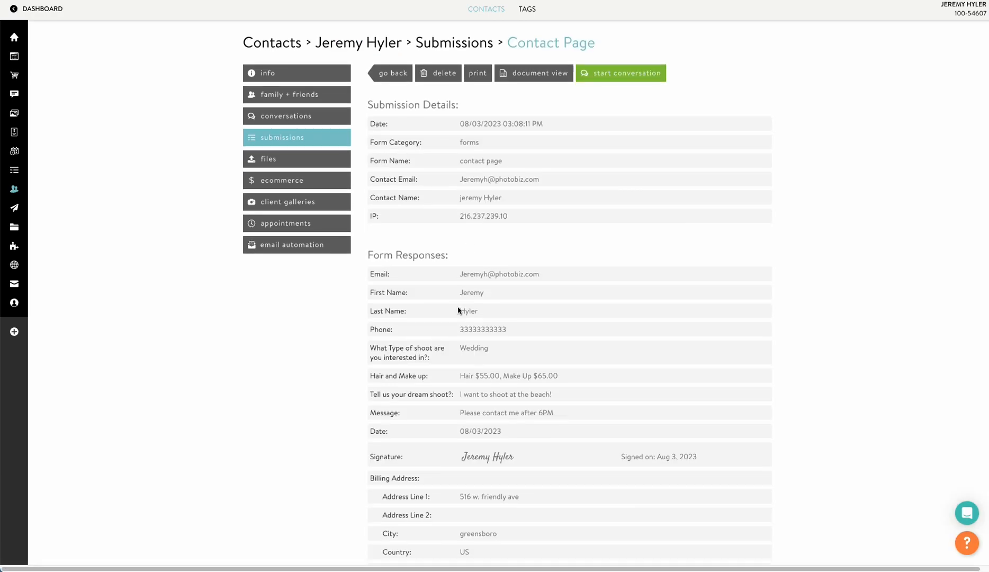
{"action": "scroll", "coordinate": [458, 311], "scroll_direction": "up", "scroll_amount": 5}
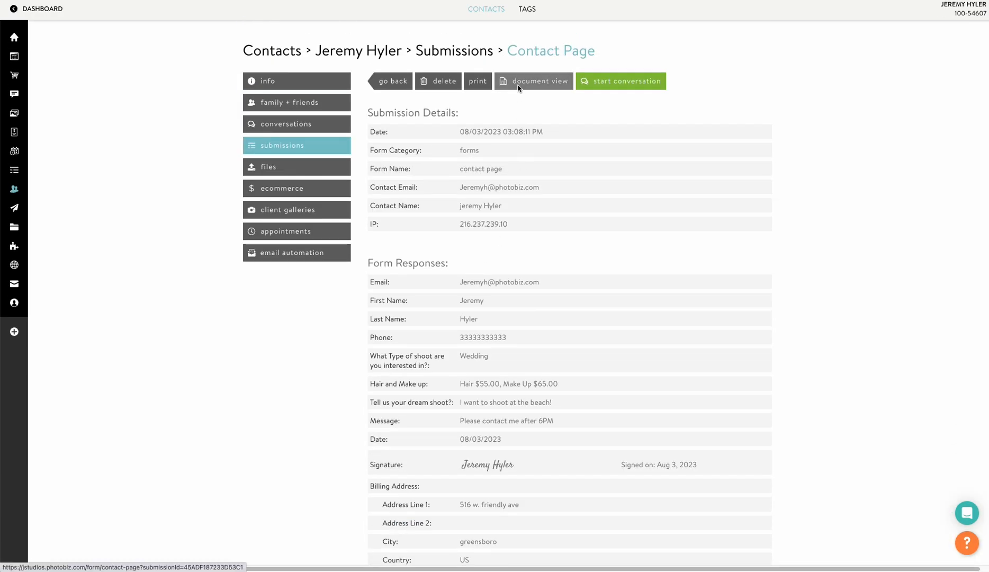
View the submission as a formatted document, then show the contact's ecommerce orders totaling $1,320.00.
{"action": "left_click", "coordinate": [522, 80]}
{"action": "scroll", "coordinate": [342, 249], "scroll_direction": "down", "scroll_amount": 6}
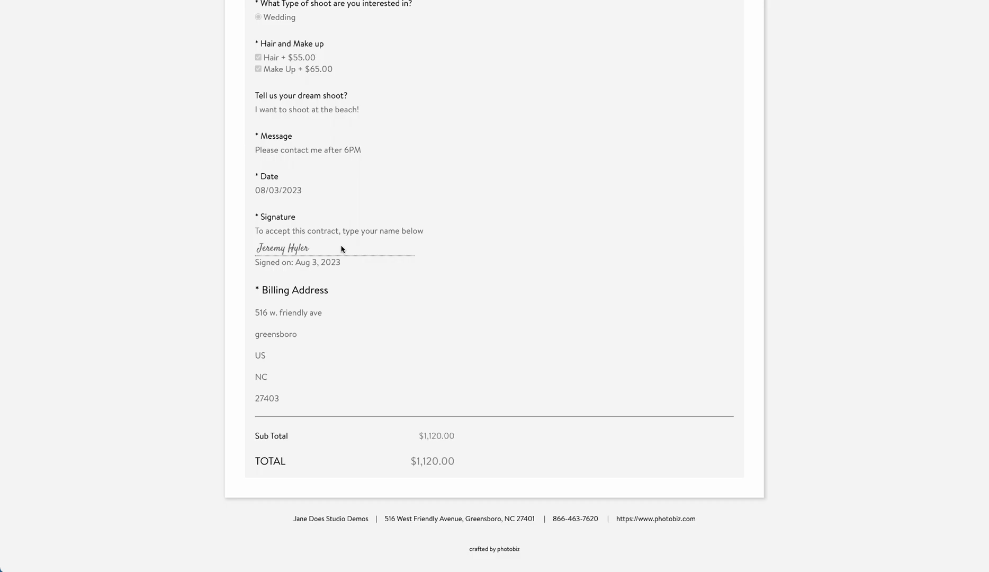
{"action": "scroll", "coordinate": [342, 249], "scroll_direction": "up", "scroll_amount": 6}
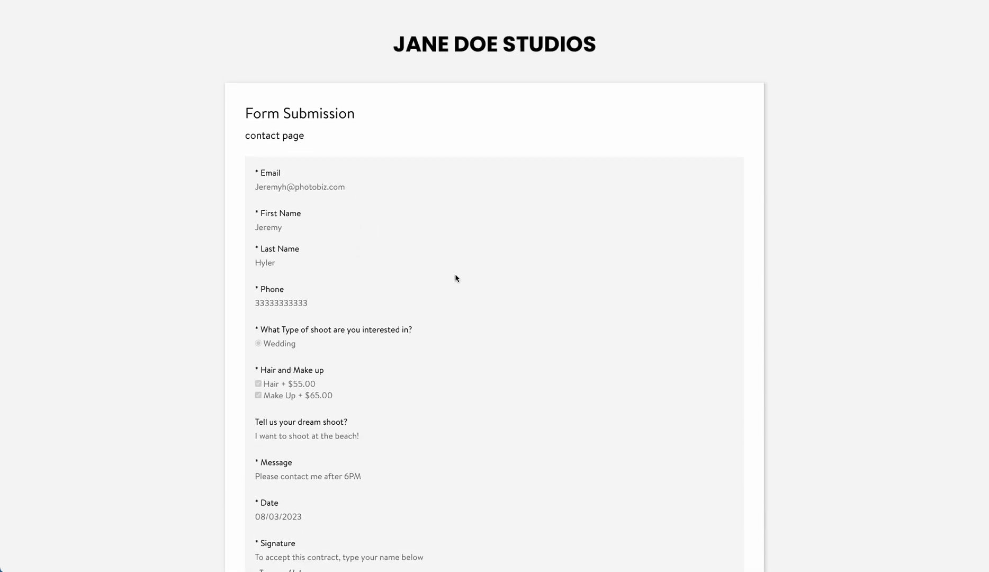
{"action": "scroll", "coordinate": [356, 331], "scroll_direction": "down", "scroll_amount": 6}
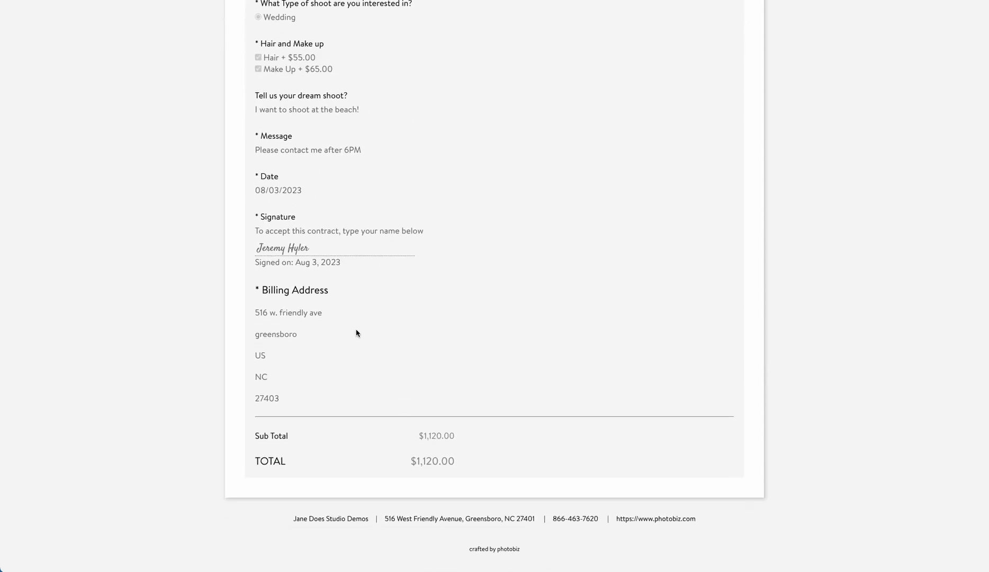
{"action": "scroll", "coordinate": [364, 330], "scroll_direction": "up", "scroll_amount": 6}
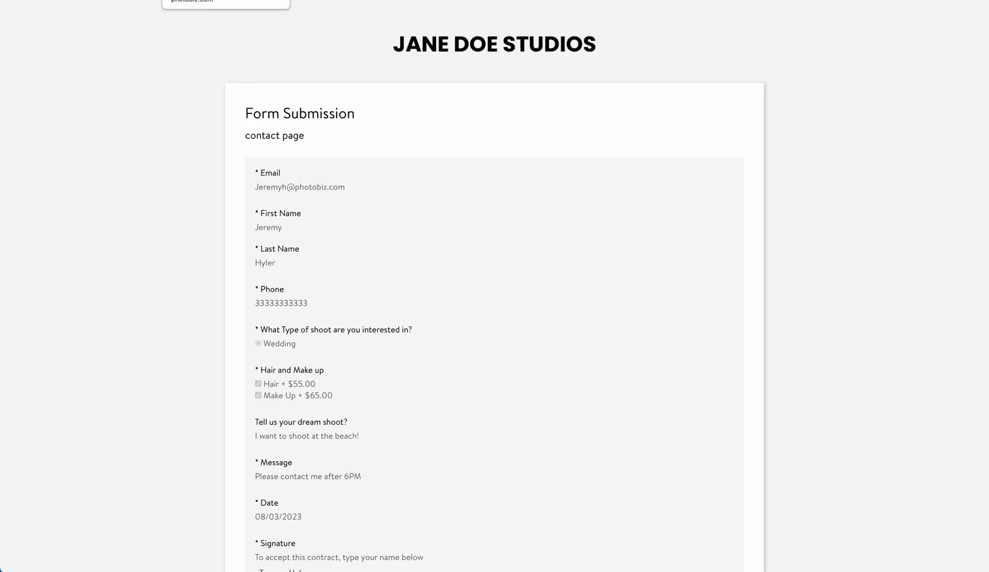
{"action": "left_click", "coordinate": [198, 0]}
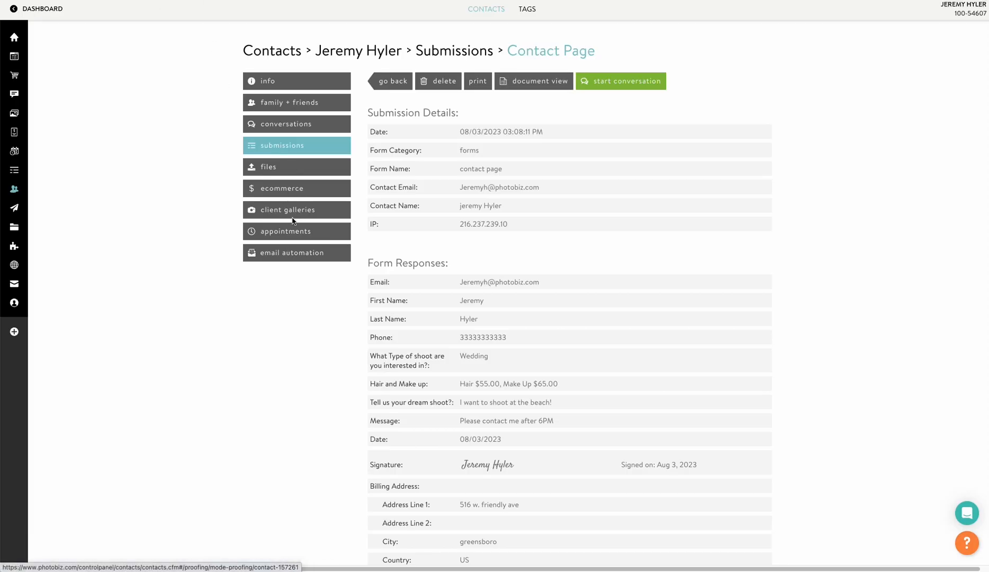
{"action": "left_click", "coordinate": [300, 192]}
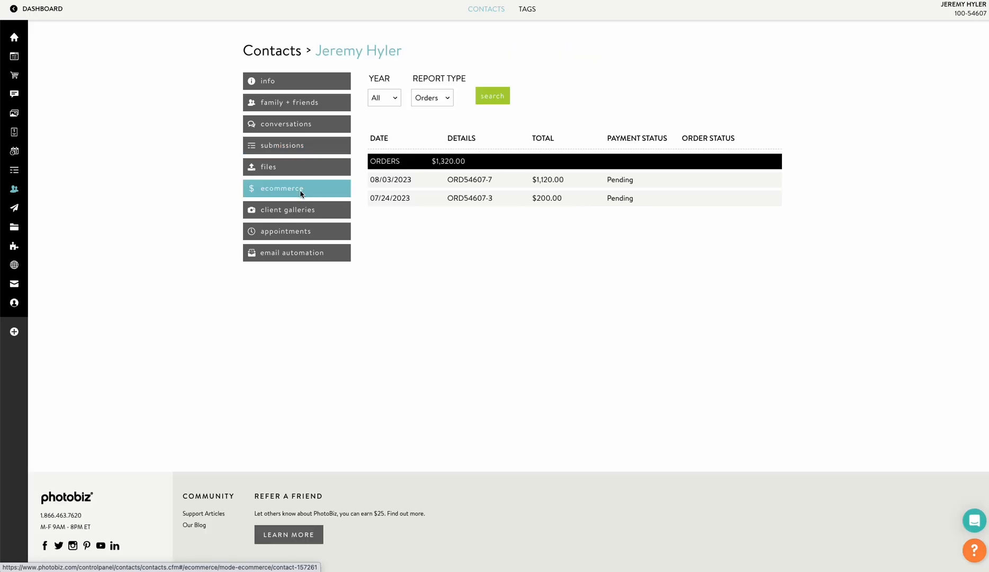
Review the $1,120.00 order's receipt, leaving its payment status at Pending.
{"action": "left_click", "coordinate": [459, 180]}
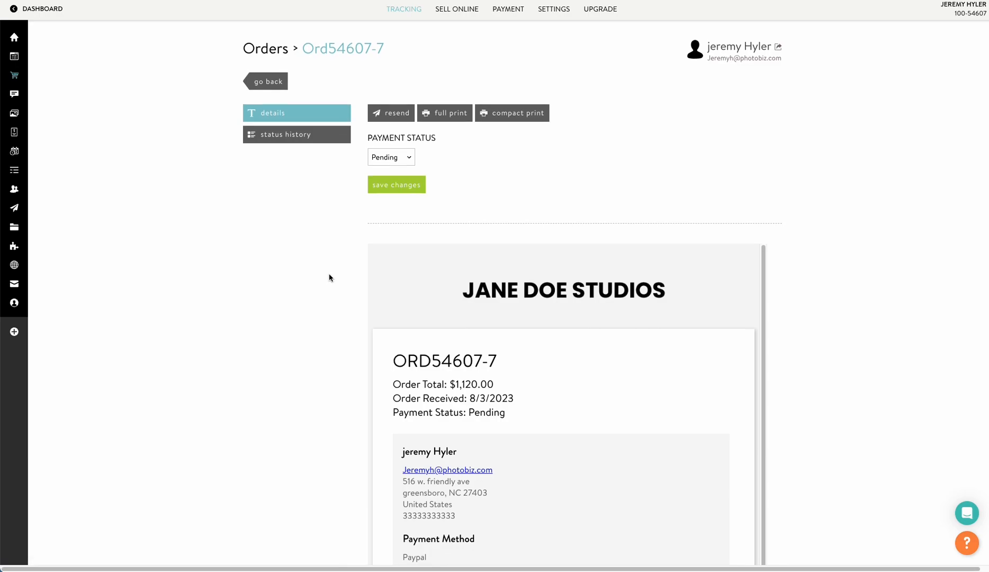
{"action": "scroll", "coordinate": [328, 273], "scroll_direction": "down", "scroll_amount": 2}
{"action": "scroll", "coordinate": [327, 272], "scroll_direction": "up", "scroll_amount": 2}
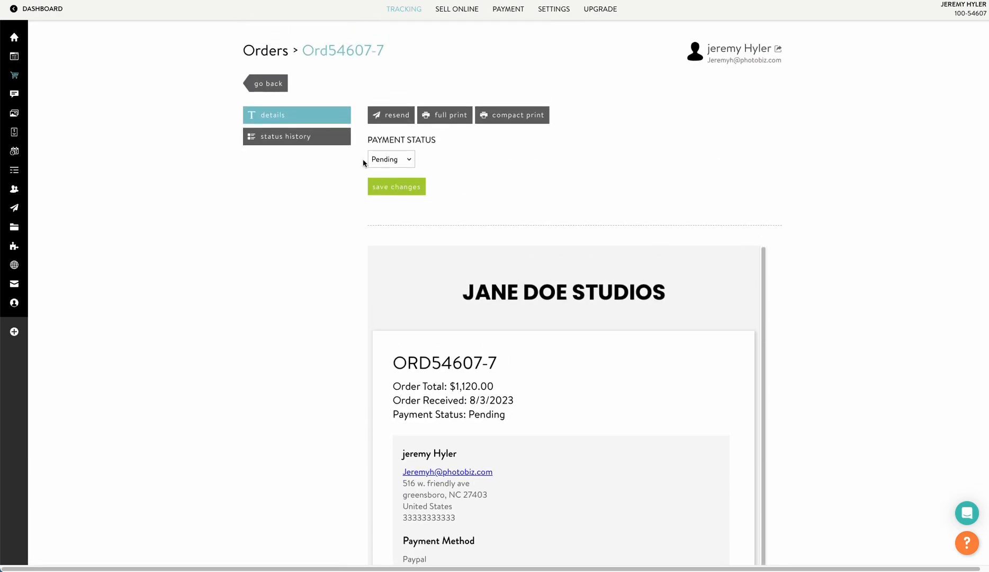
{"action": "left_click", "coordinate": [394, 155]}
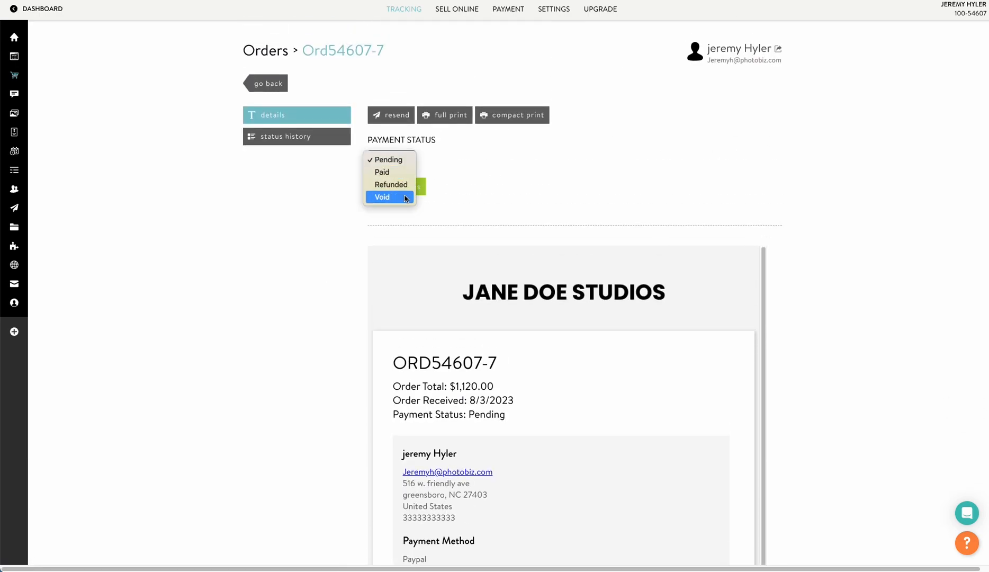
{"action": "left_click", "coordinate": [561, 188]}
{"action": "scroll", "coordinate": [323, 209], "scroll_direction": "down", "scroll_amount": 8}
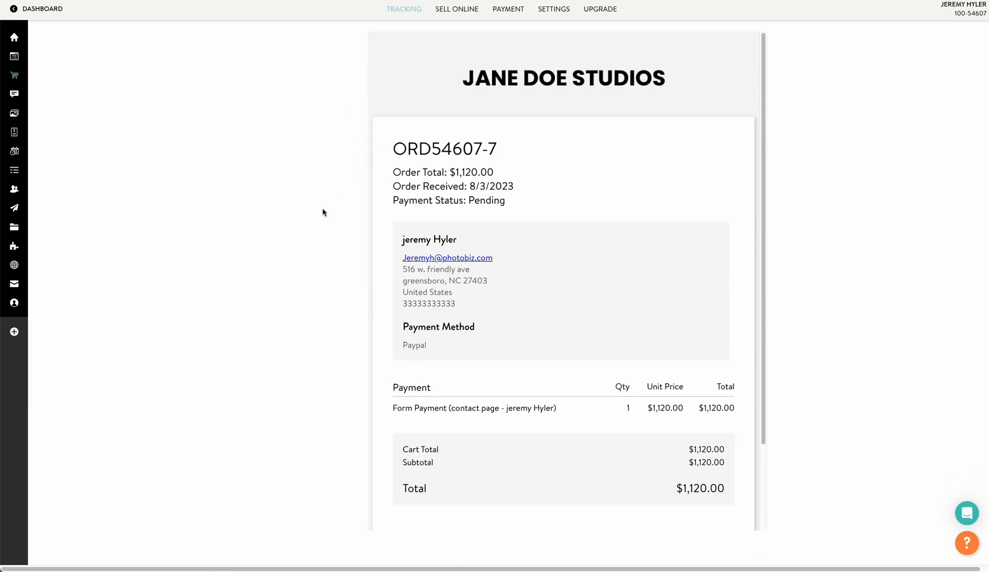
{"action": "scroll", "coordinate": [306, 230], "scroll_direction": "up", "scroll_amount": 8}
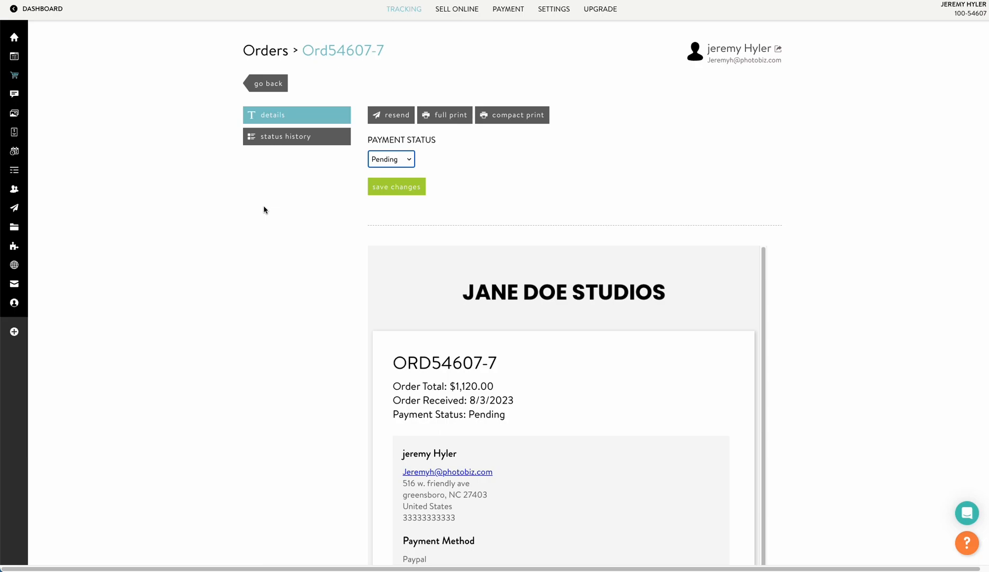
{"action": "mouse_move", "coordinate": [22, 230]}
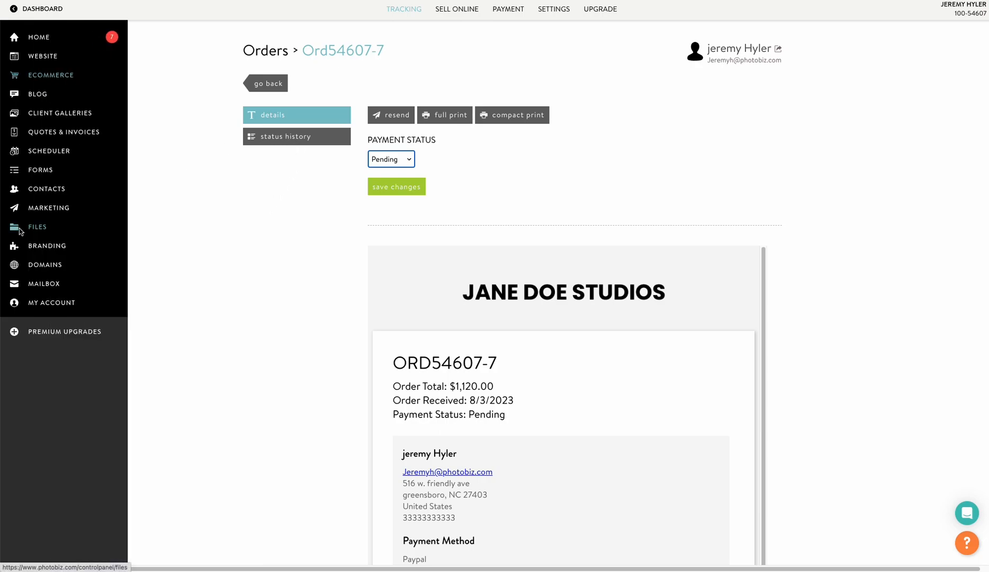
In Forms > Form Editor, create a new form in the forms category from the Simple template.
{"action": "left_click", "coordinate": [42, 171]}
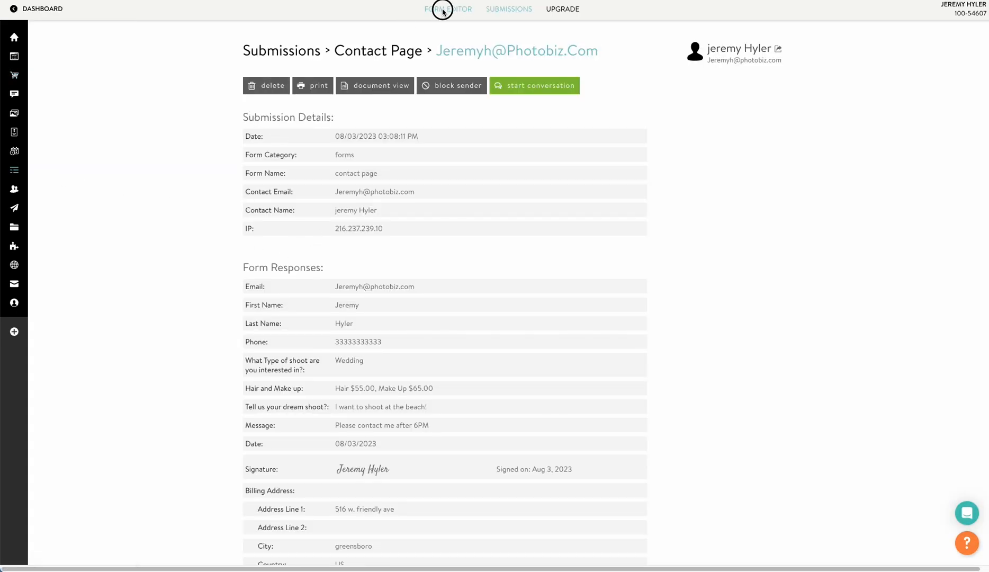
{"action": "left_click", "coordinate": [448, 9]}
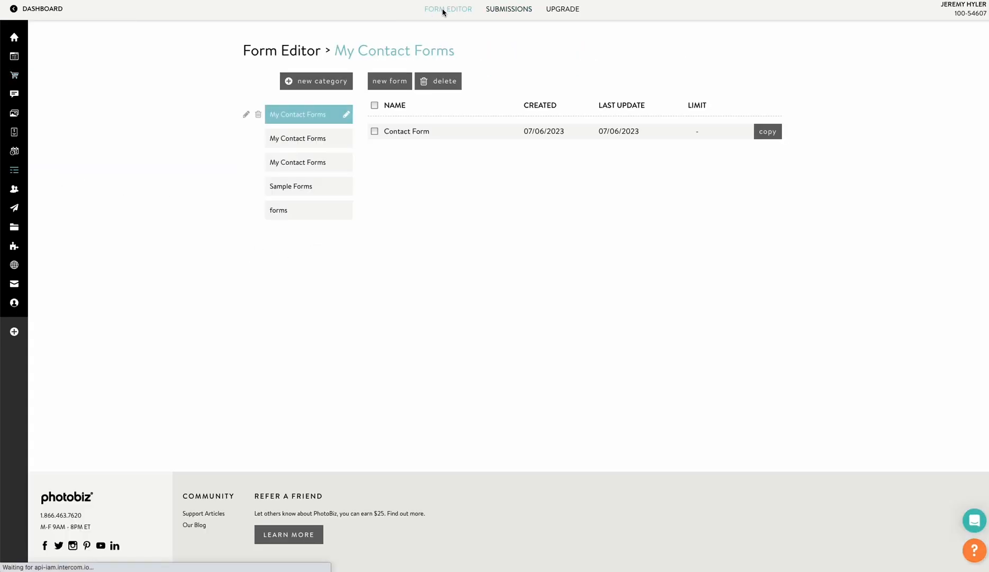
{"action": "left_click", "coordinate": [307, 209]}
{"action": "left_click", "coordinate": [389, 82]}
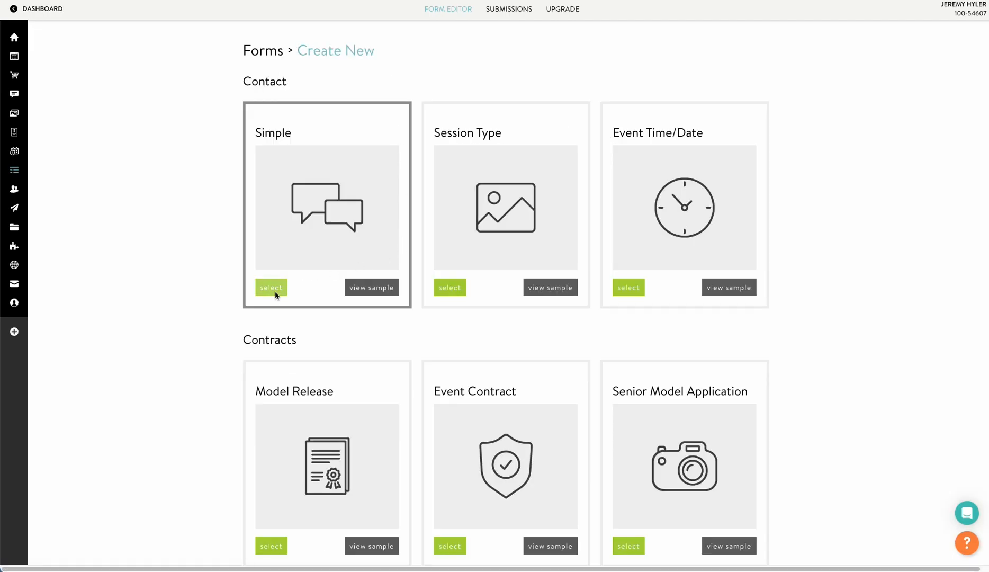
{"action": "left_click", "coordinate": [276, 287]}
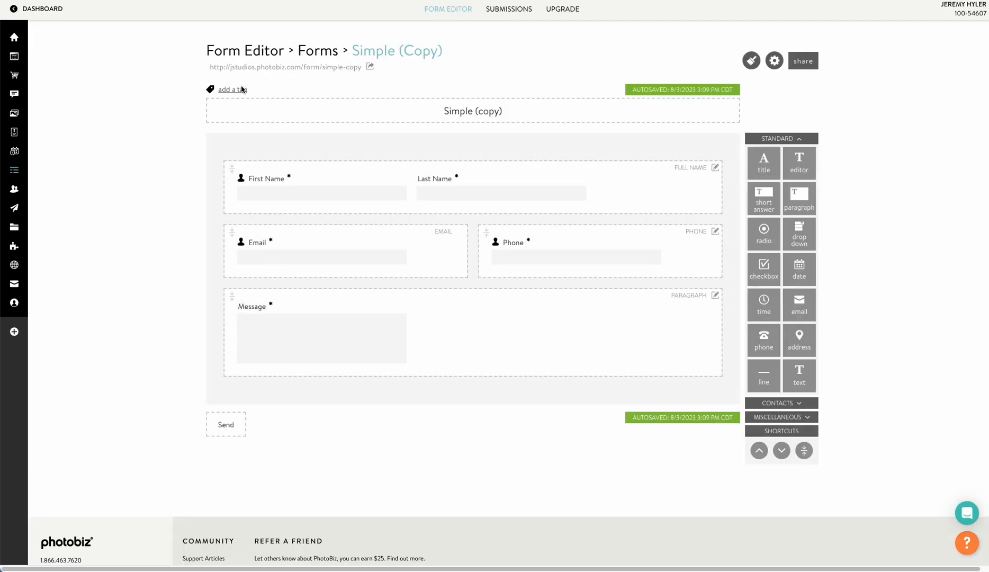
Tag the Simple (Copy) form's contacts with 'contact', view its public page, then go to Website.
{"action": "left_click", "coordinate": [233, 90]}
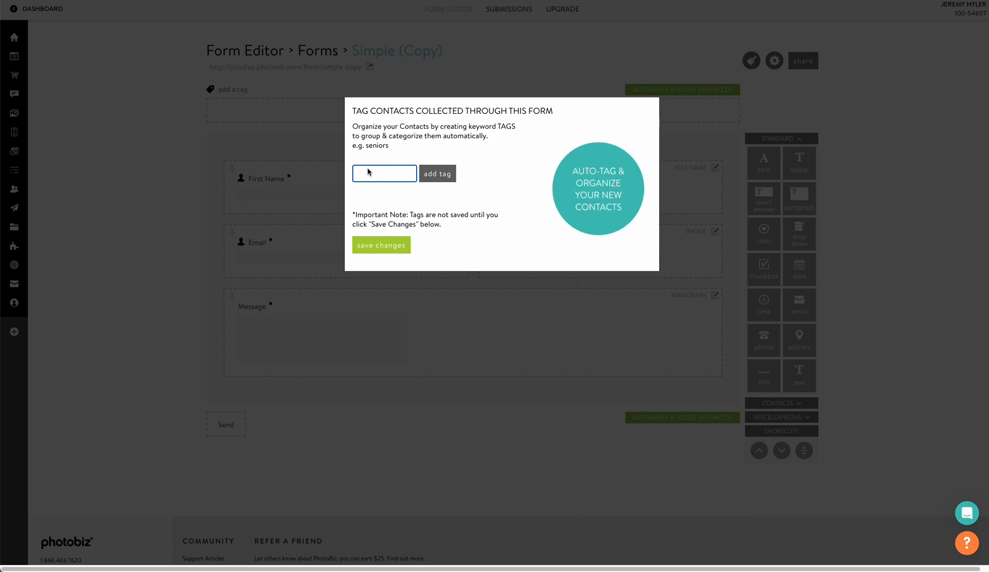
{"action": "type", "text": "contact"}
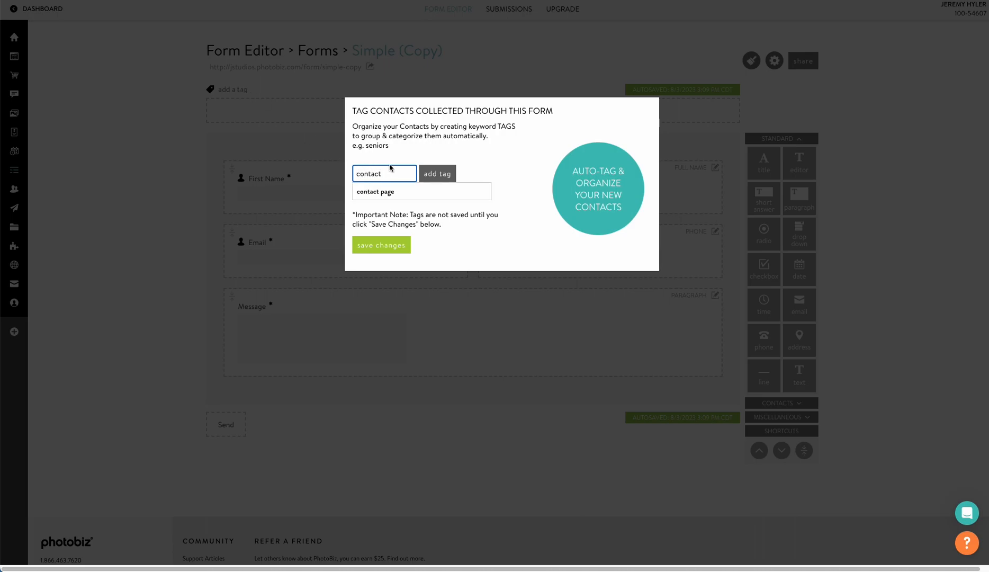
{"action": "left_click", "coordinate": [424, 174]}
{"action": "left_click", "coordinate": [372, 251]}
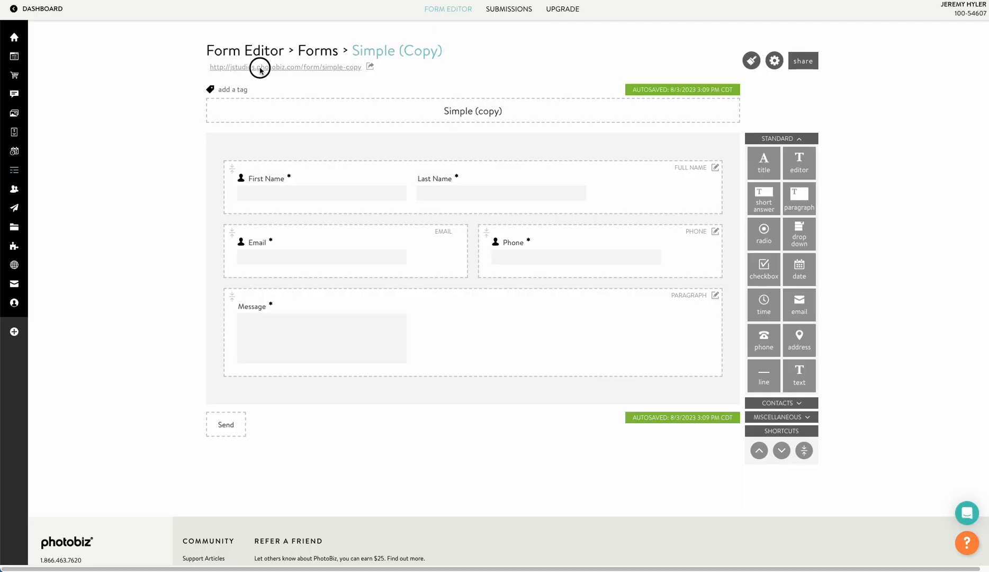
{"action": "left_click", "coordinate": [260, 68]}
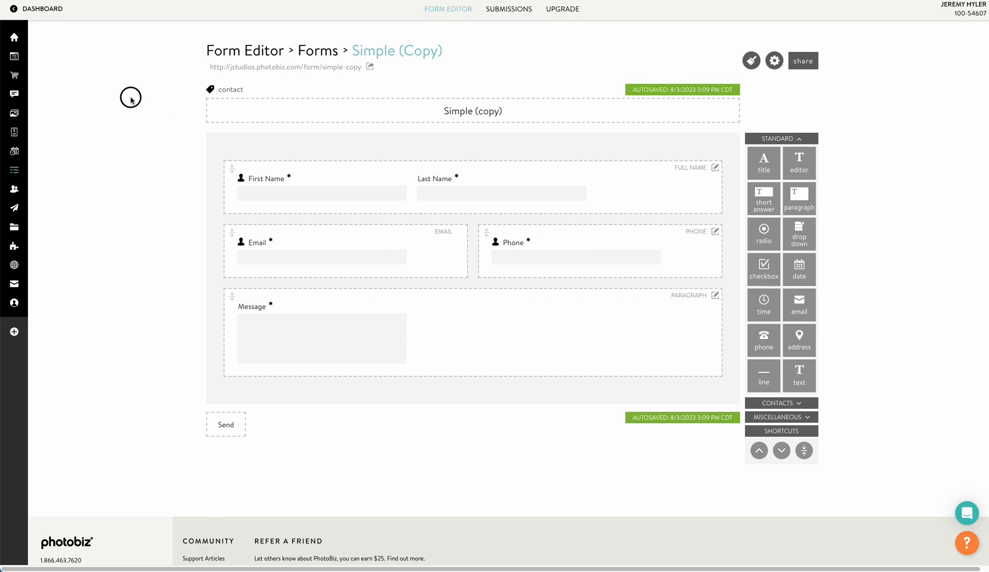
{"action": "left_click", "coordinate": [17, 60]}
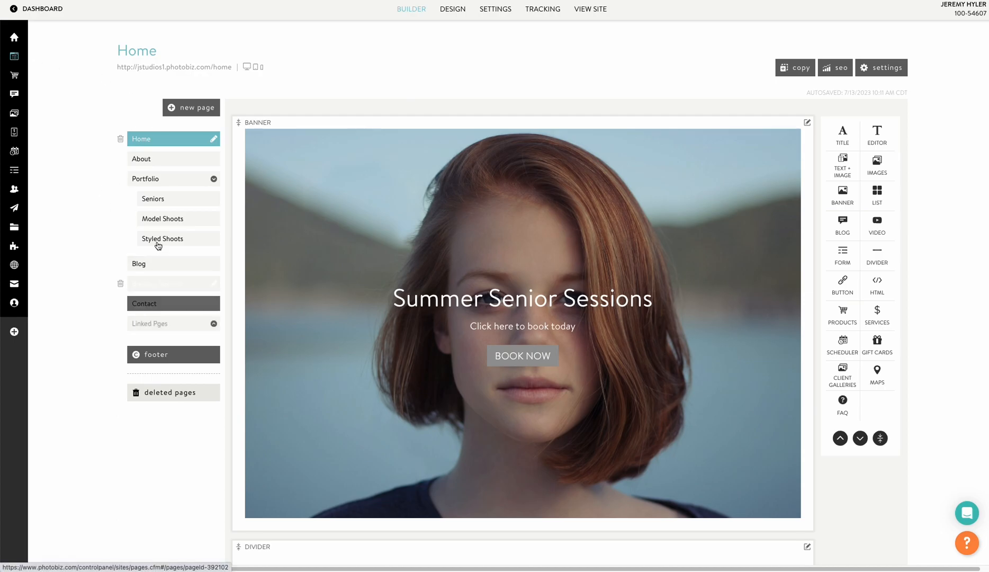
Create a new page from the Contact A design, filtered under contact designs.
{"action": "mouse_move", "coordinate": [180, 108]}
{"action": "left_click", "coordinate": [181, 131]}
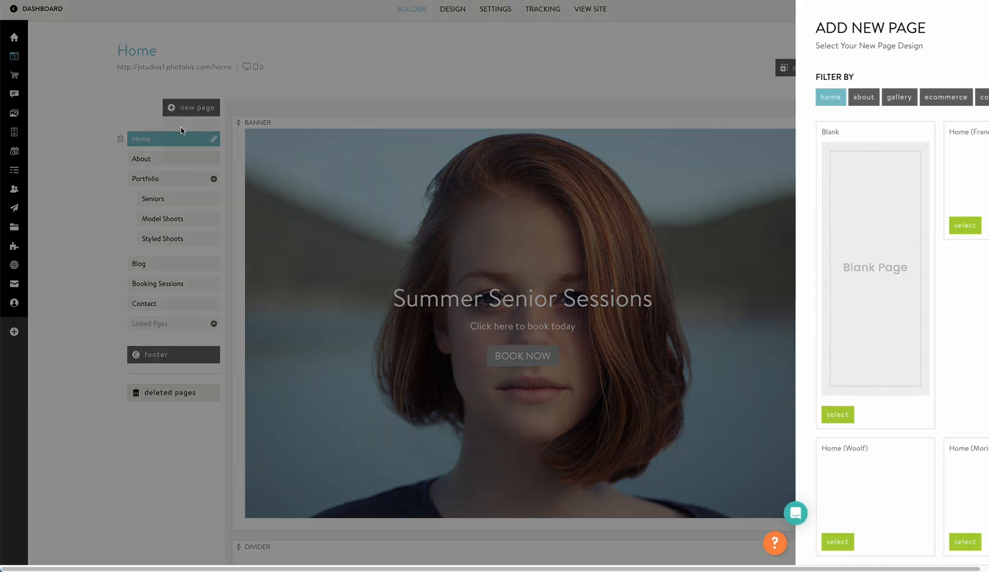
{"action": "left_click", "coordinate": [895, 97]}
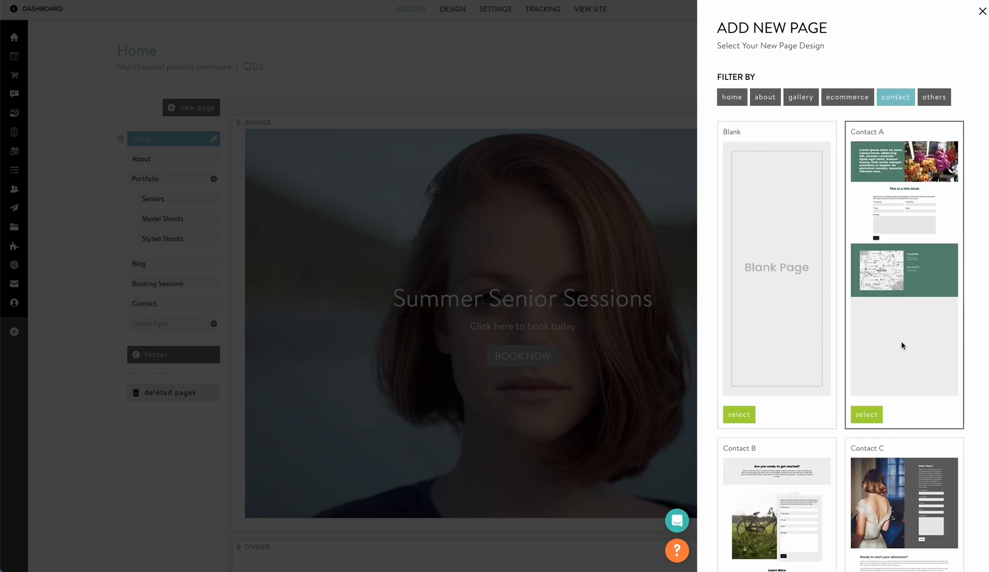
{"action": "left_click", "coordinate": [876, 414]}
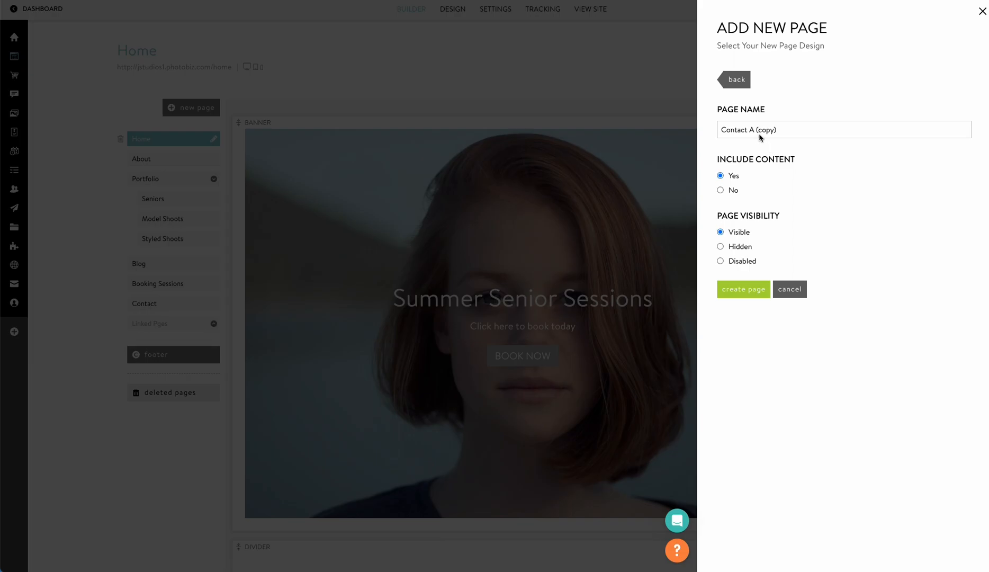
{"action": "left_click", "coordinate": [750, 288]}
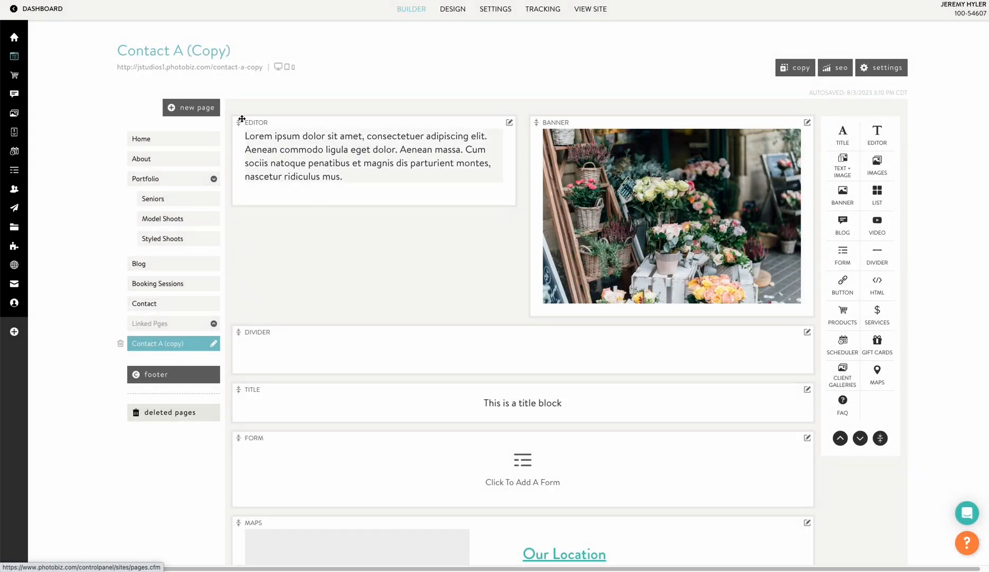
Check the Contact A (Copy) page on the live site, then return to its empty form block in the builder.
{"action": "scroll", "coordinate": [429, 260], "scroll_direction": "down", "scroll_amount": 4}
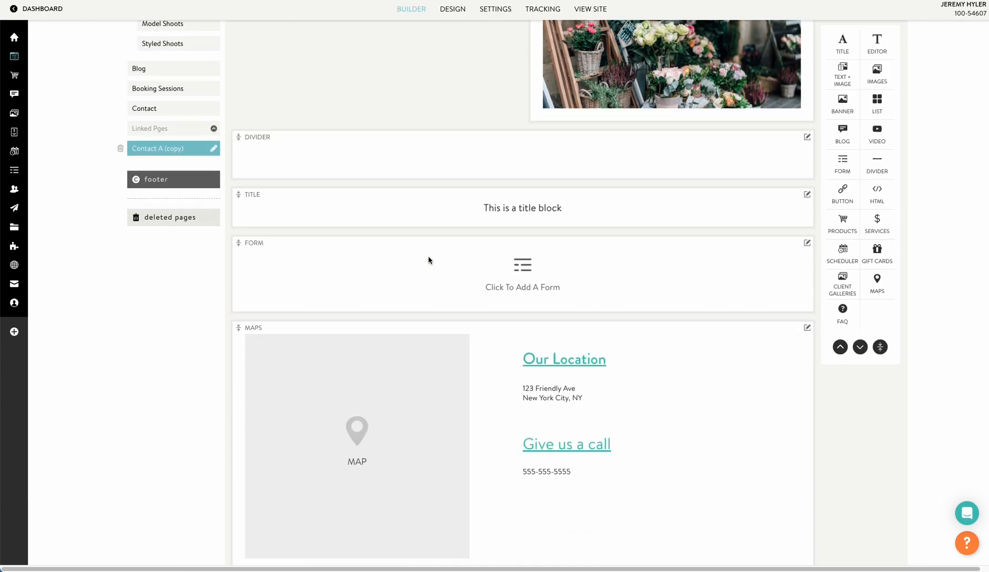
{"action": "scroll", "coordinate": [429, 260], "scroll_direction": "up", "scroll_amount": 4}
{"action": "left_click", "coordinate": [243, 62]}
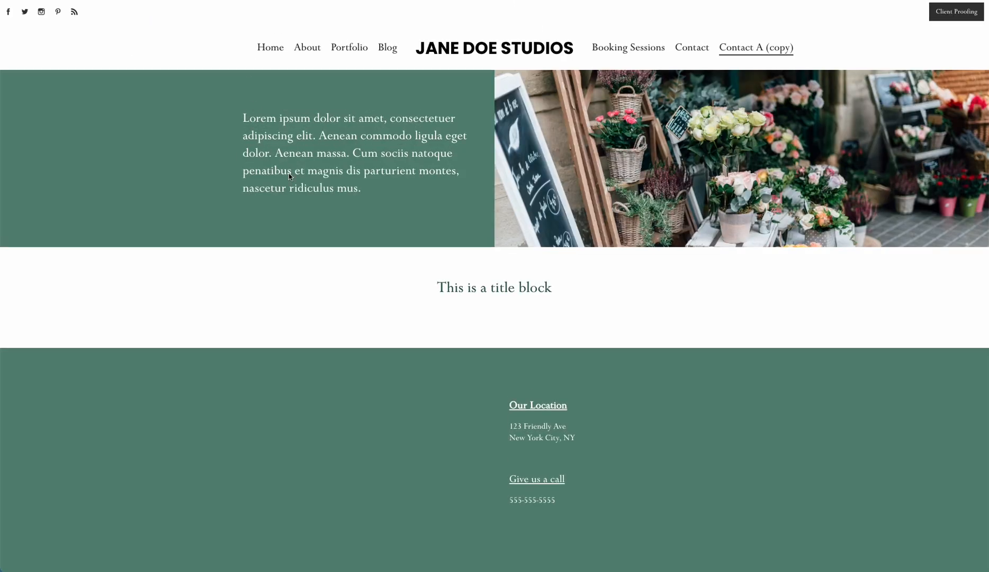
{"action": "scroll", "coordinate": [521, 322], "scroll_direction": "down", "scroll_amount": 4}
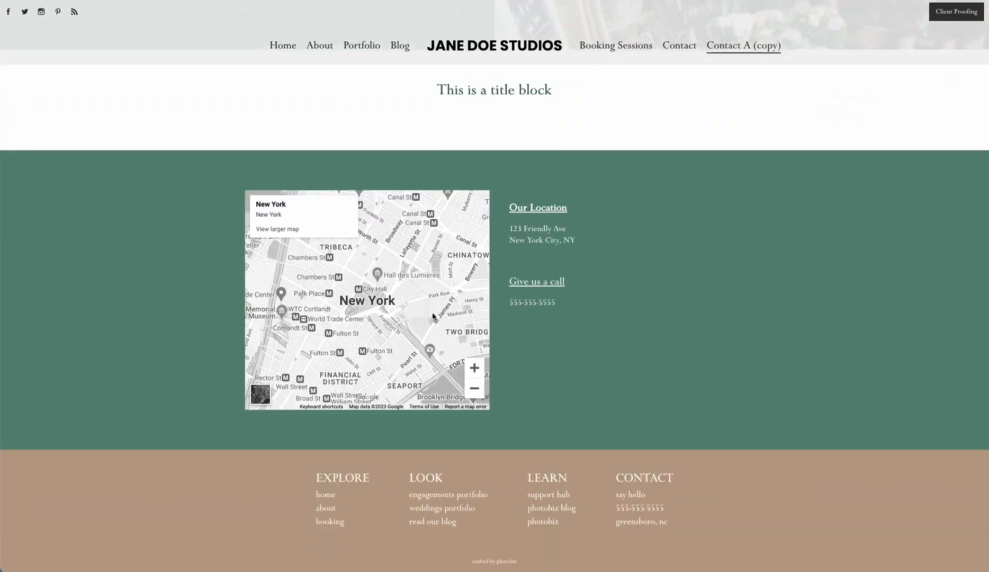
{"action": "scroll", "coordinate": [482, 210], "scroll_direction": "up", "scroll_amount": 4}
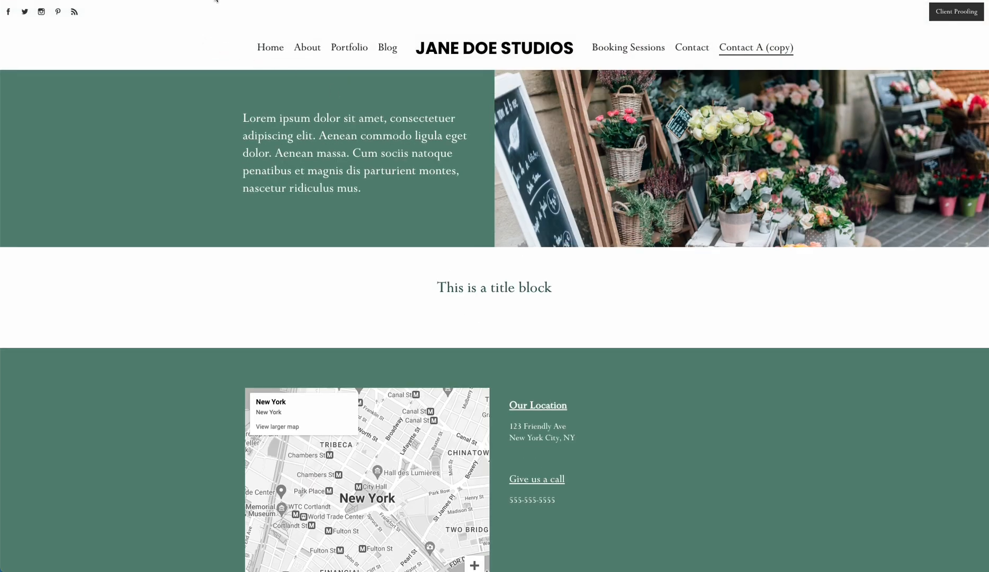
{"action": "key", "text": "super+w"}
{"action": "scroll", "coordinate": [511, 309], "scroll_direction": "down", "scroll_amount": 2}
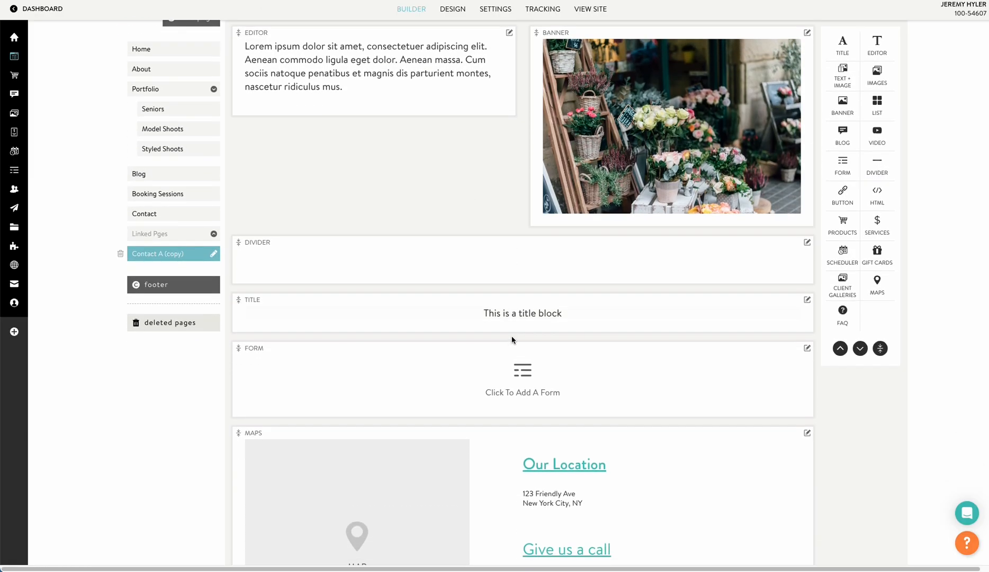
{"action": "scroll", "coordinate": [512, 384], "scroll_direction": "down", "scroll_amount": 1}
{"action": "left_click", "coordinate": [520, 334]}
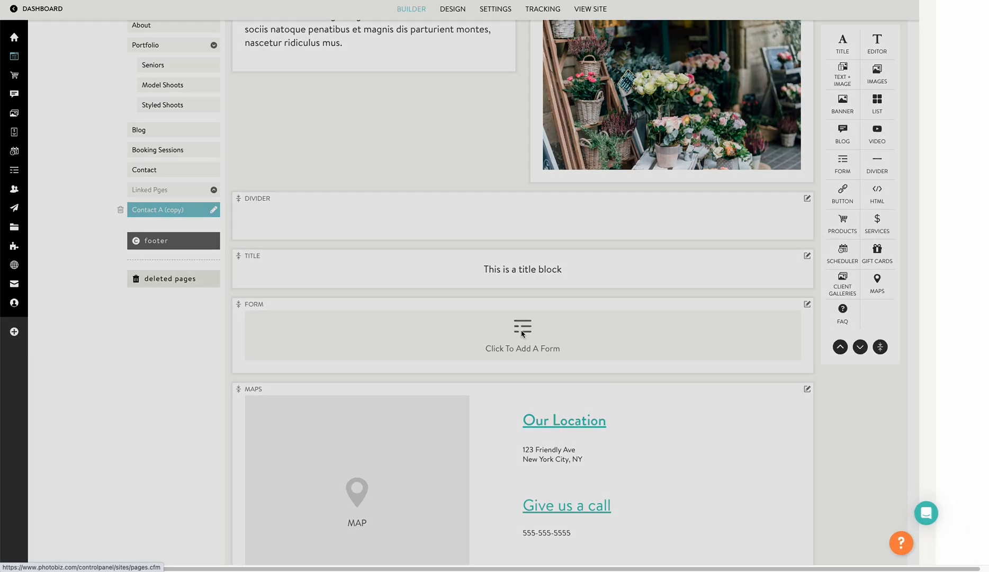
Pick the forms category, then add and remove an extra form block below the existing one.
{"action": "left_click", "coordinate": [763, 104]}
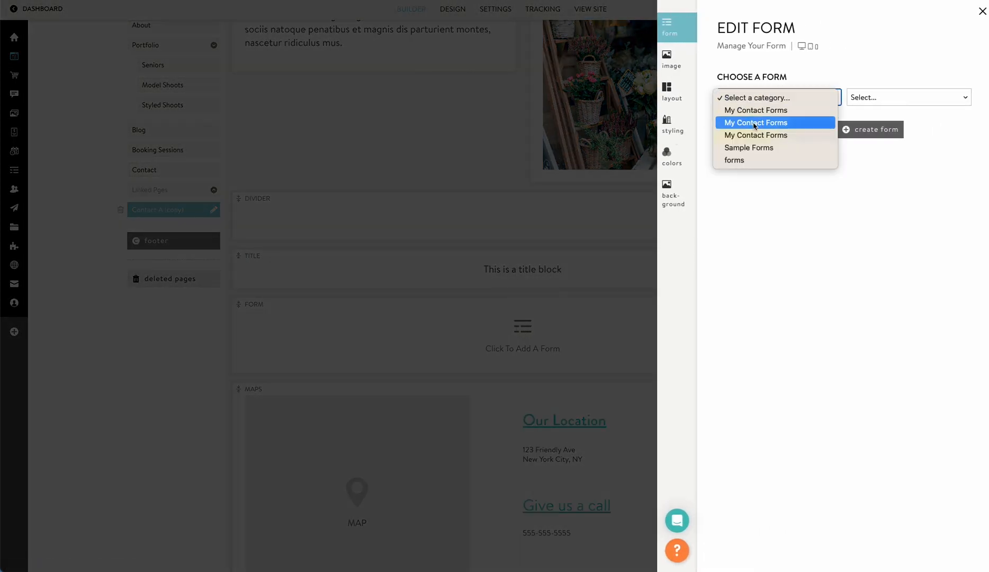
{"action": "left_click", "coordinate": [748, 160]}
{"action": "left_click", "coordinate": [538, 325]}
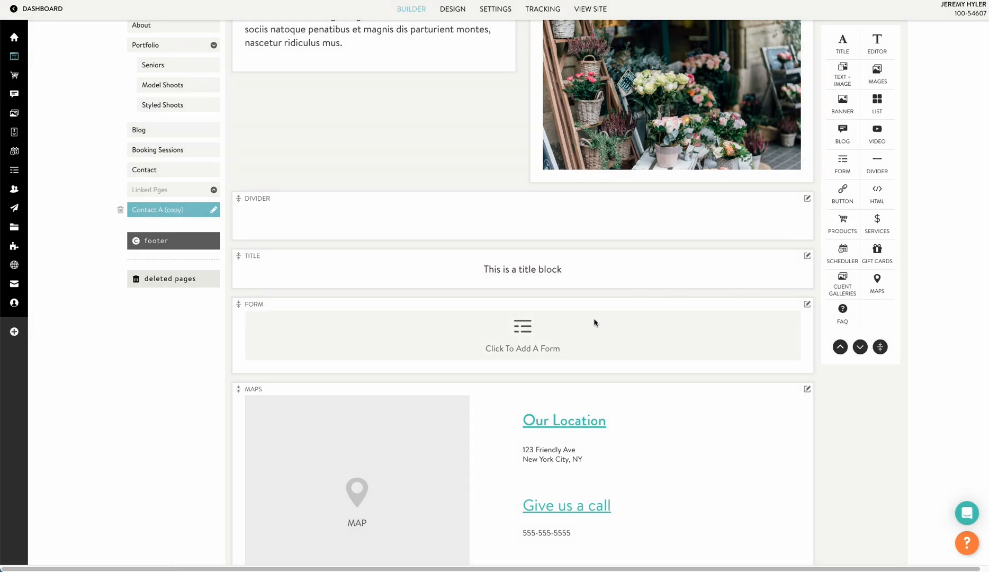
{"action": "left_click_drag", "start_coordinate": [843, 162], "coordinate": [587, 290]}
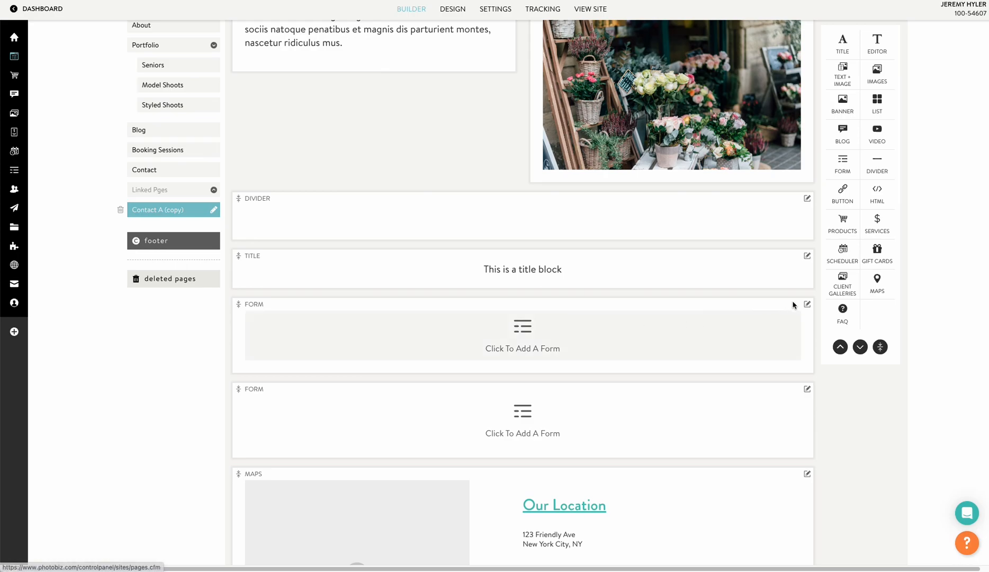
{"action": "mouse_move", "coordinate": [807, 306]}
{"action": "left_click", "coordinate": [778, 367]}
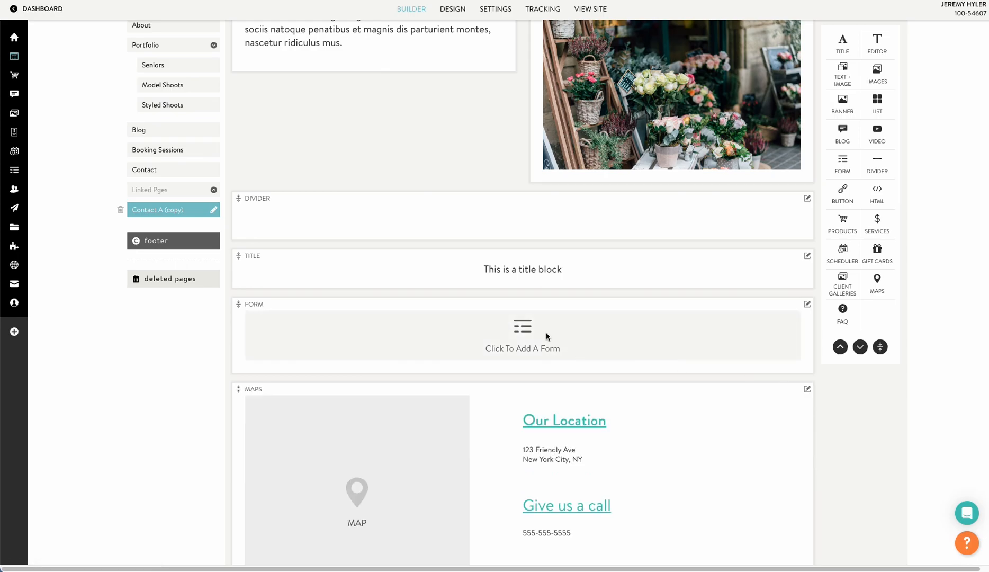
Set the form block to the Simple (copy) form from the forms category and save.
{"action": "left_click", "coordinate": [547, 333]}
{"action": "left_click", "coordinate": [743, 103]}
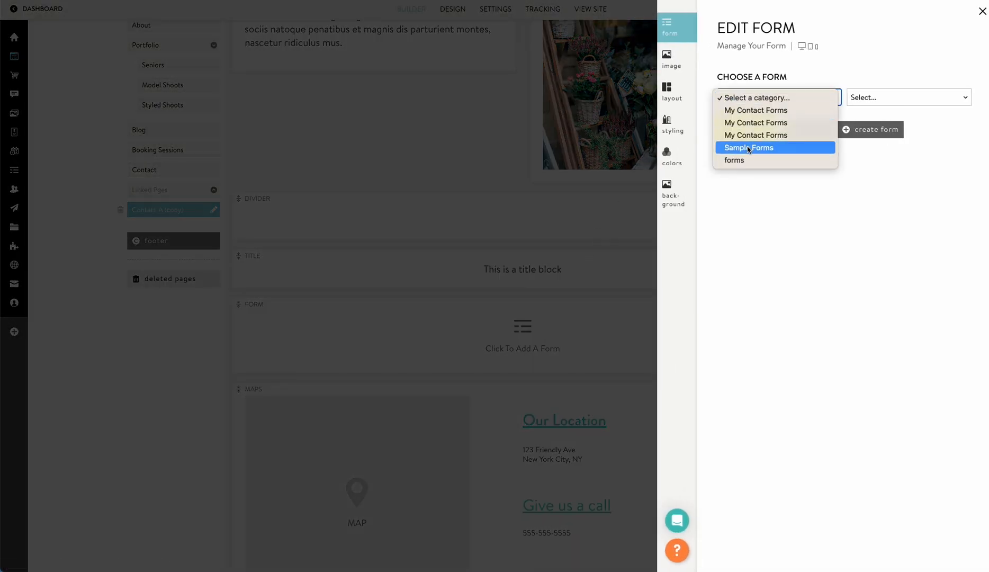
{"action": "left_click", "coordinate": [750, 161]}
{"action": "left_click", "coordinate": [868, 99]}
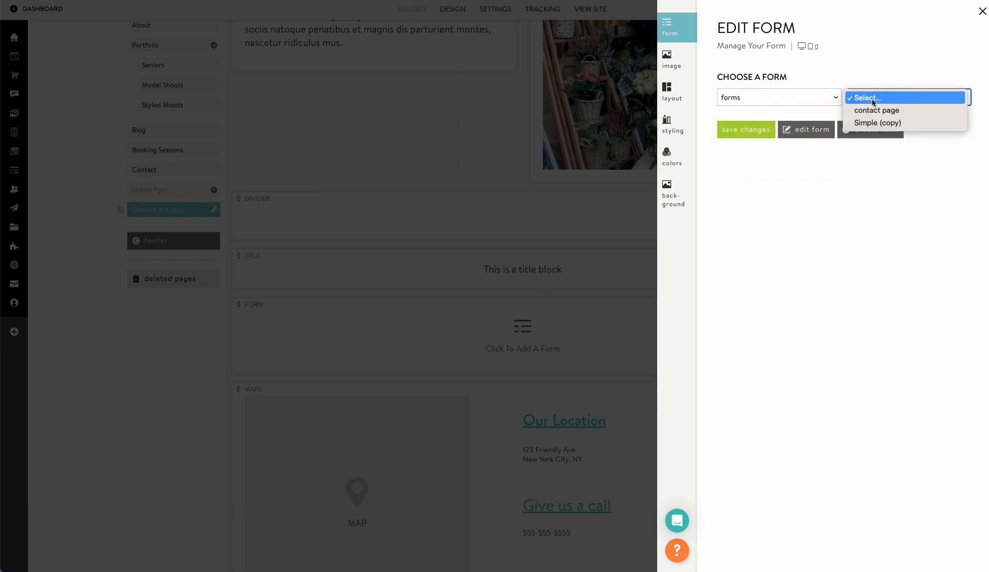
{"action": "left_click", "coordinate": [872, 123]}
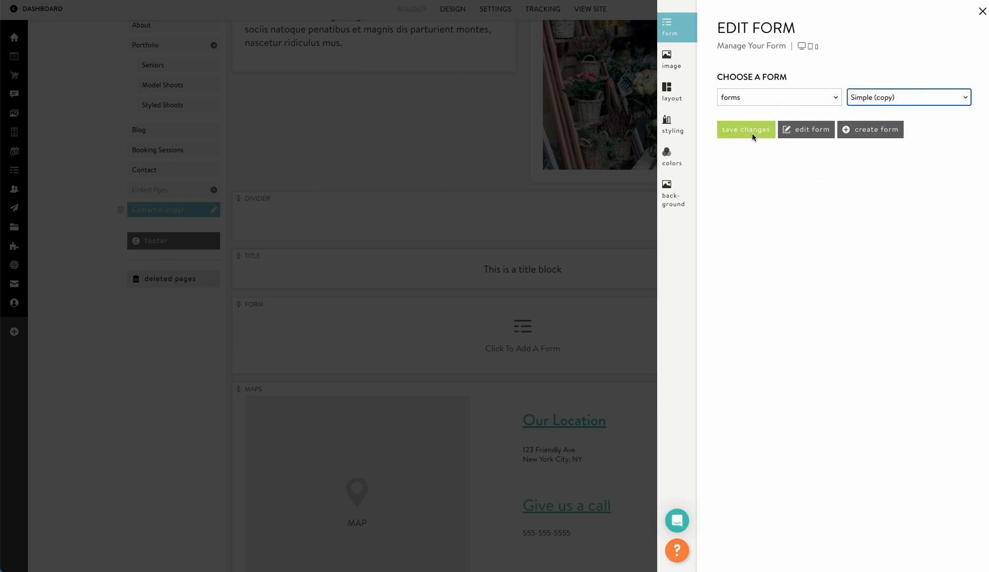
{"action": "left_click", "coordinate": [755, 133]}
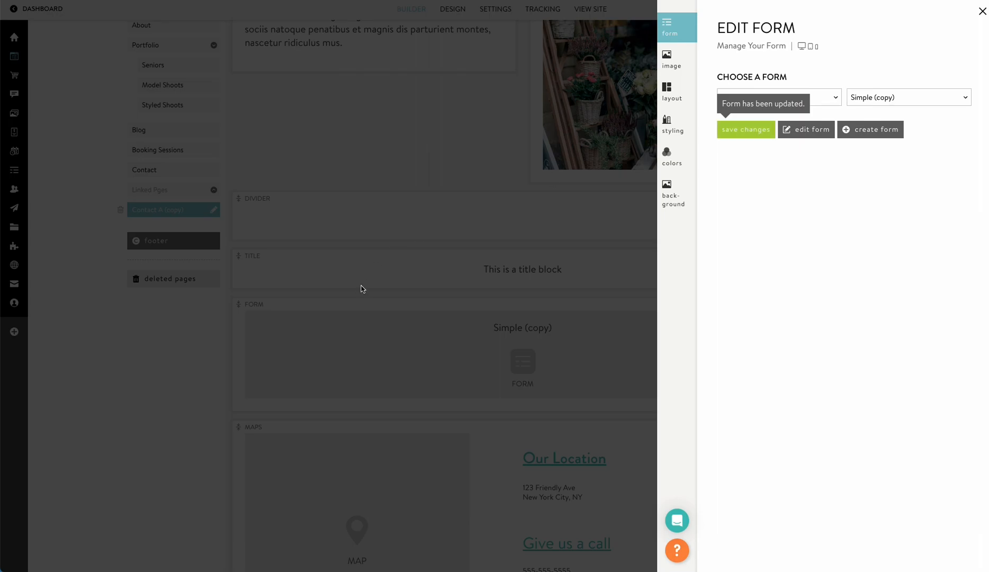
{"action": "left_click", "coordinate": [363, 288]}
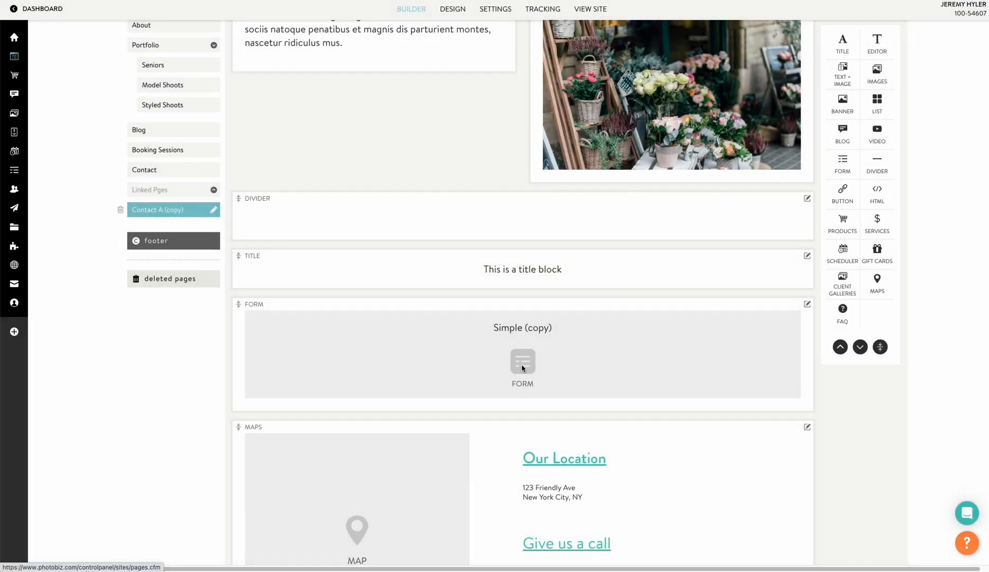
Preview the form on the live Contact A (copy) page, then return to the builder.
{"action": "scroll", "coordinate": [522, 368], "scroll_direction": "up", "scroll_amount": 5}
{"action": "left_click", "coordinate": [203, 69]}
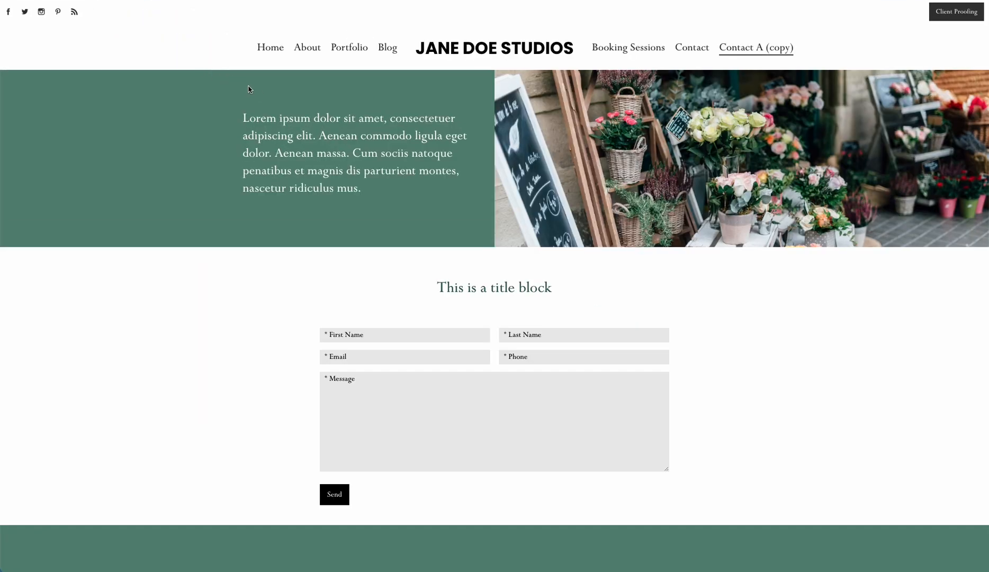
{"action": "scroll", "coordinate": [533, 382], "scroll_direction": "down", "scroll_amount": 3}
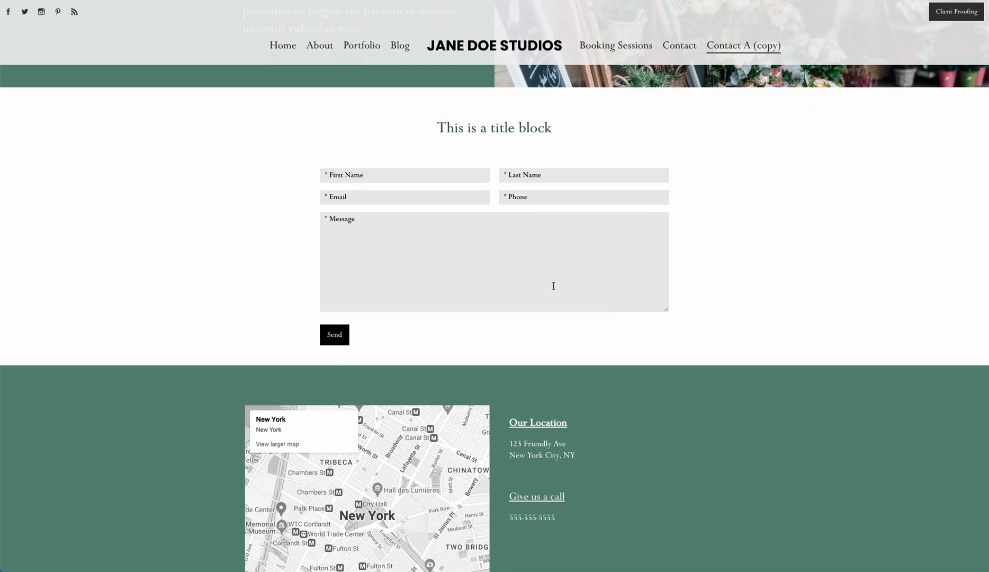
{"action": "left_click", "coordinate": [255, 0]}
{"action": "scroll", "coordinate": [535, 437], "scroll_direction": "down", "scroll_amount": 1}
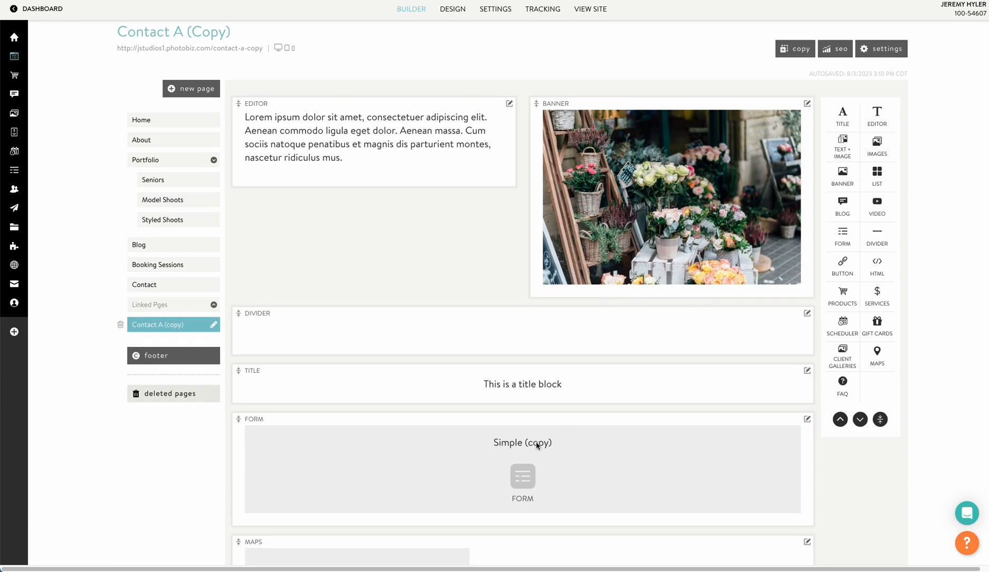
Switch the FORM block to the contact page form and save the choice.
{"action": "left_click", "coordinate": [519, 464]}
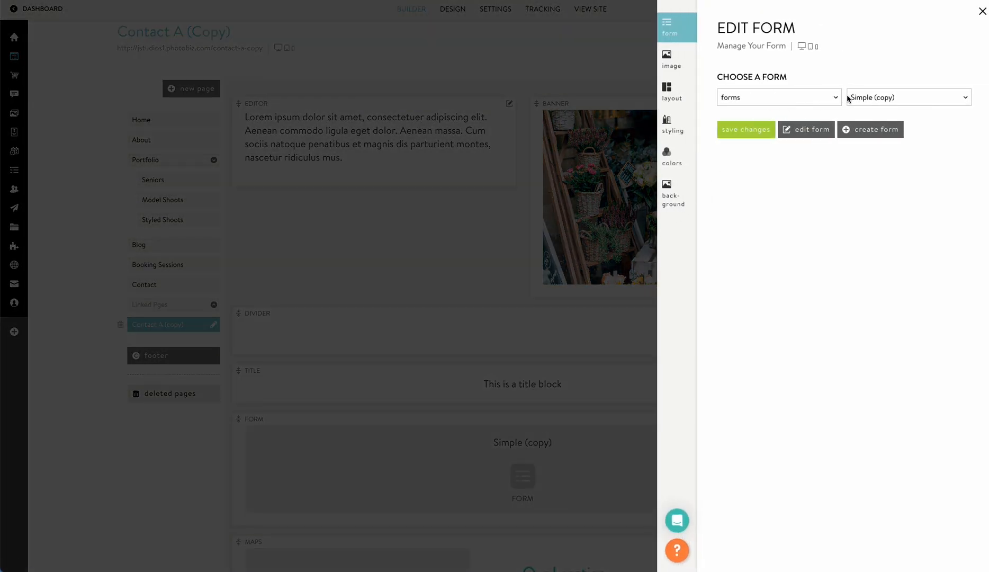
{"action": "left_click", "coordinate": [848, 98]}
{"action": "left_click", "coordinate": [856, 84]}
{"action": "left_click", "coordinate": [740, 134]}
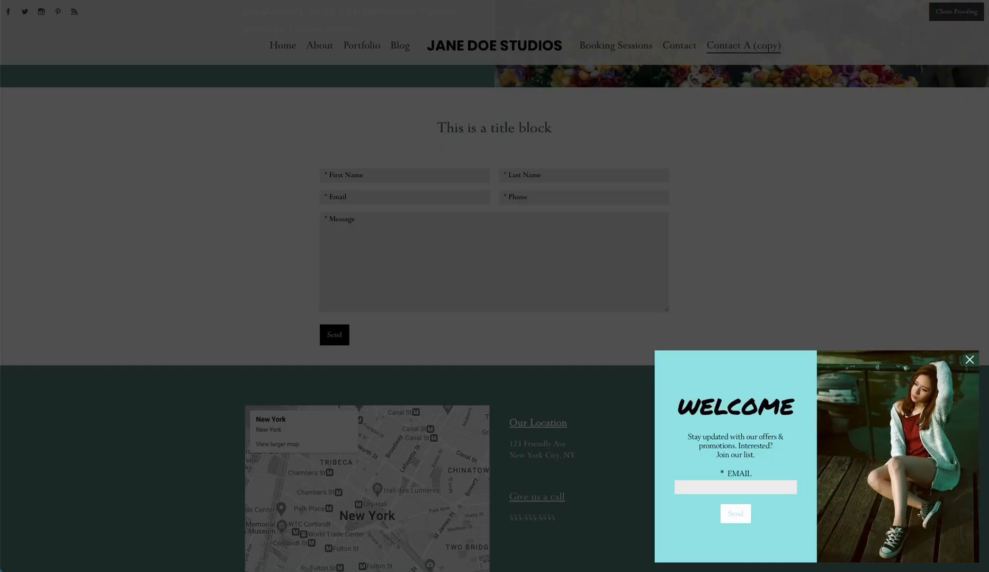
On the live page, dismiss the Welcome popup, then choose Wedding and the Hair + $55.00 add-on.
{"action": "left_click", "coordinate": [92, 47]}
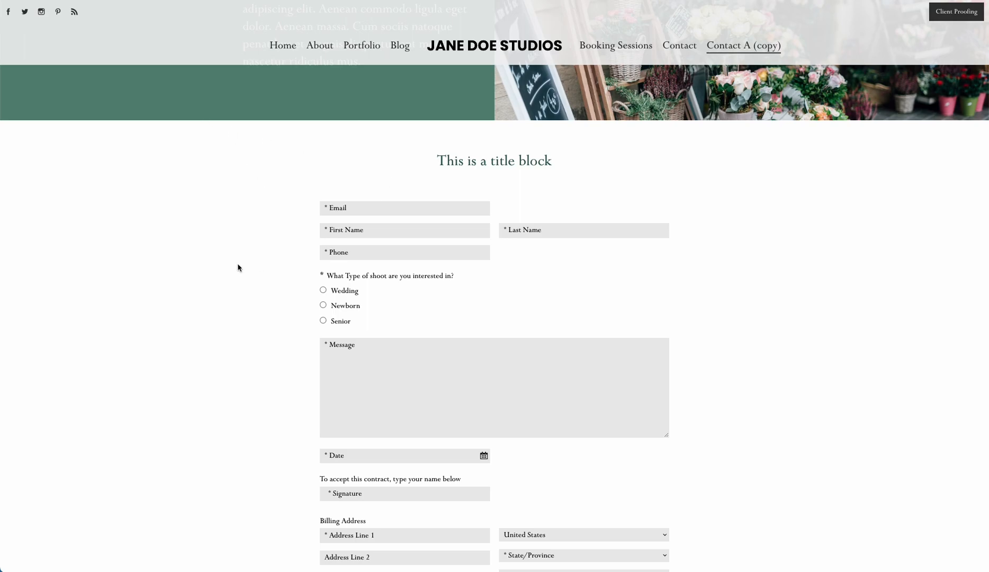
{"action": "scroll", "coordinate": [288, 230], "scroll_direction": "down", "scroll_amount": 2}
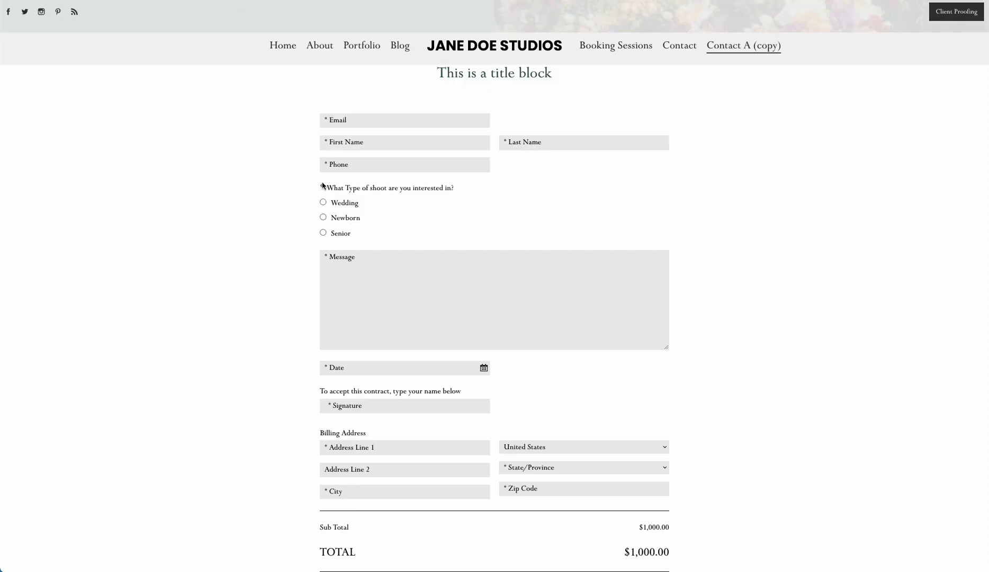
{"action": "scroll", "coordinate": [323, 186], "scroll_direction": "up", "scroll_amount": 4}
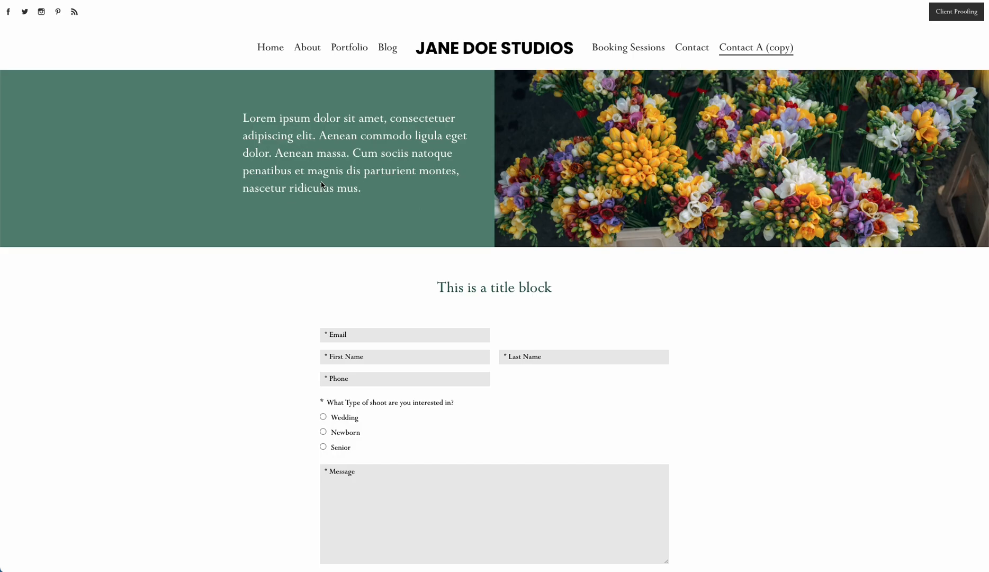
{"action": "scroll", "coordinate": [322, 184], "scroll_direction": "down", "scroll_amount": 5}
{"action": "scroll", "coordinate": [280, 196], "scroll_direction": "up", "scroll_amount": 2}
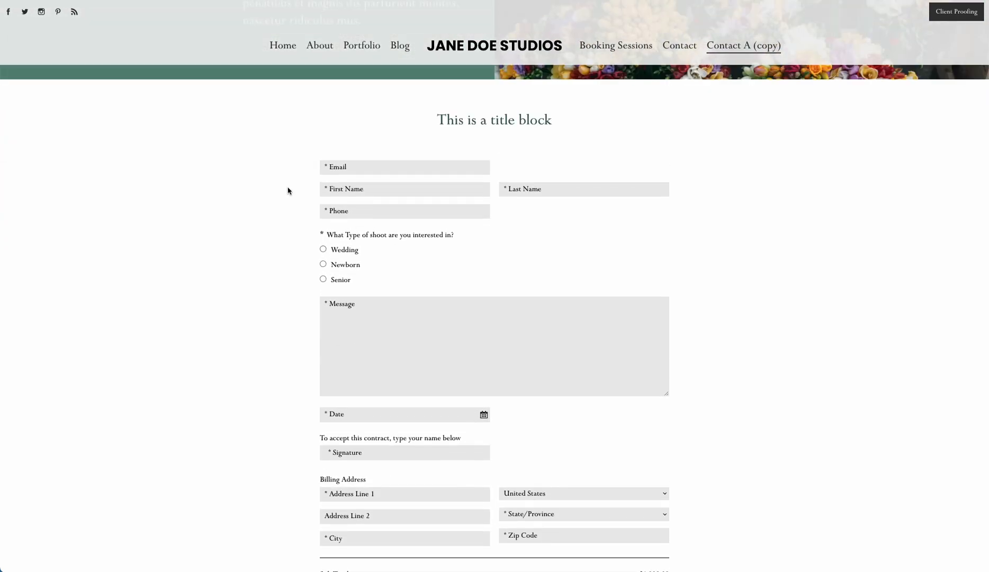
{"action": "left_click", "coordinate": [324, 250]}
{"action": "scroll", "coordinate": [323, 274], "scroll_direction": "down", "scroll_amount": 1}
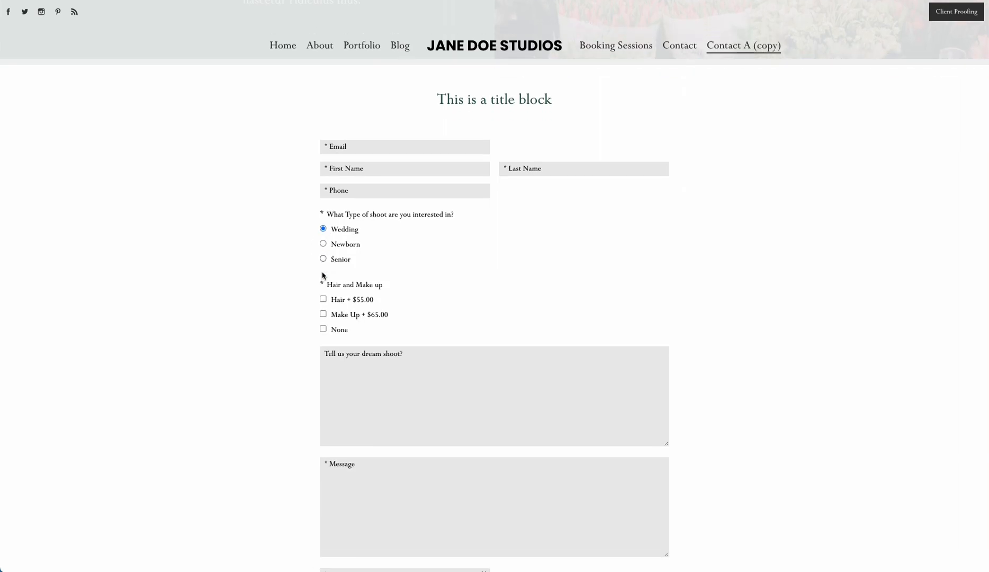
{"action": "left_click", "coordinate": [323, 256]}
Review the rest of the live form, then return to the builder and close the form settings.
{"action": "scroll", "coordinate": [320, 279], "scroll_direction": "down", "scroll_amount": 1}
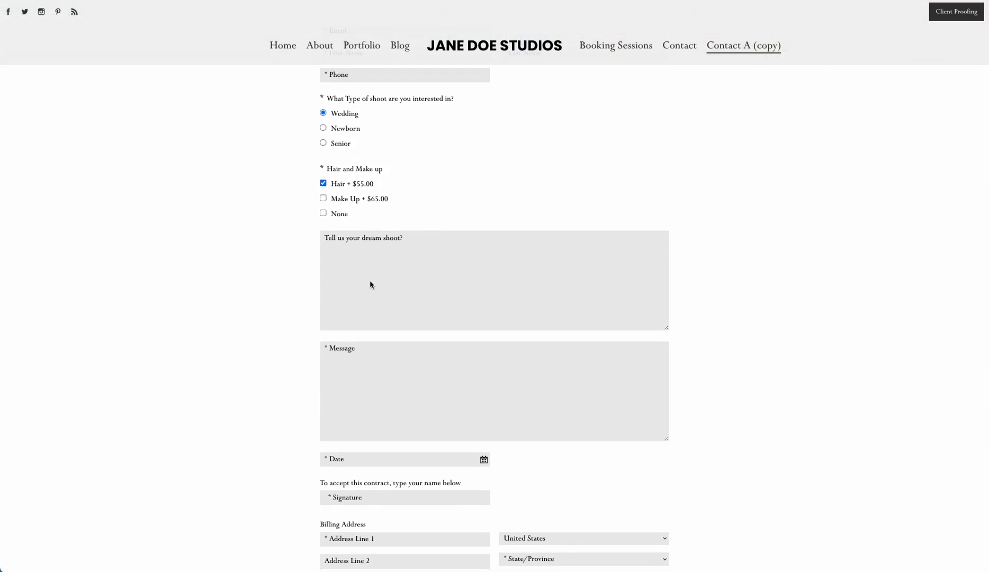
{"action": "scroll", "coordinate": [371, 285], "scroll_direction": "down", "scroll_amount": 5}
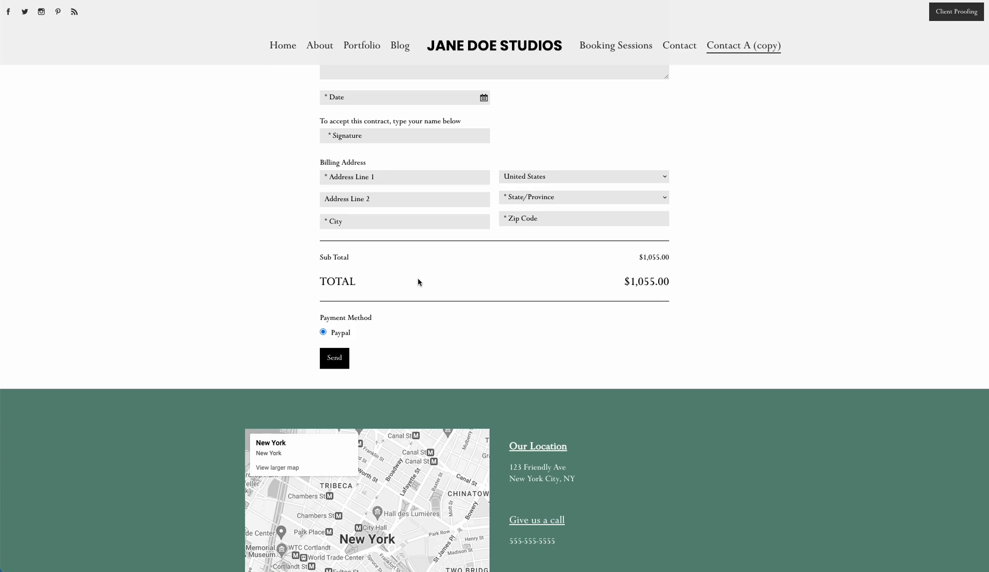
{"action": "scroll", "coordinate": [216, 259], "scroll_direction": "up", "scroll_amount": 4}
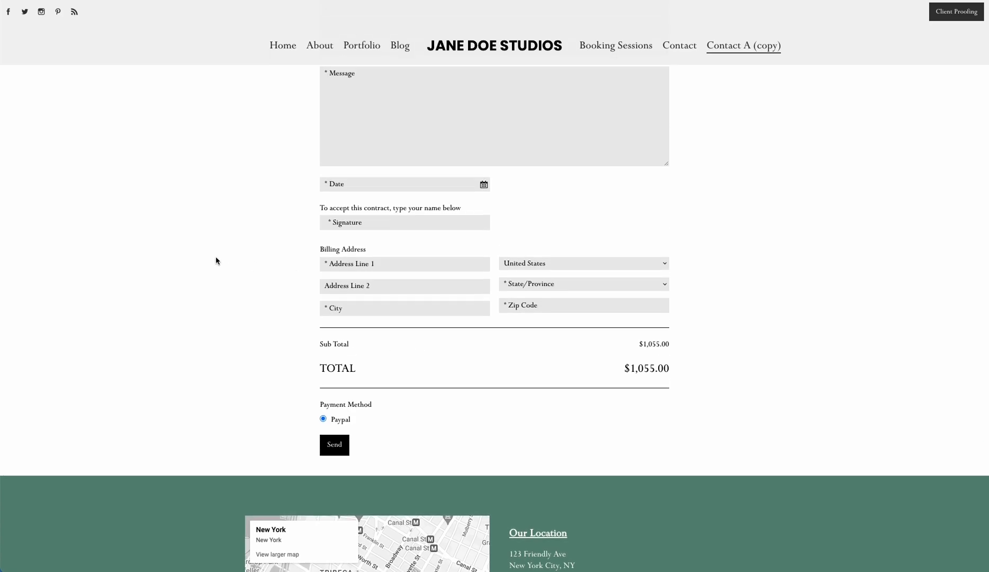
{"action": "scroll", "coordinate": [215, 261], "scroll_direction": "up", "scroll_amount": 2}
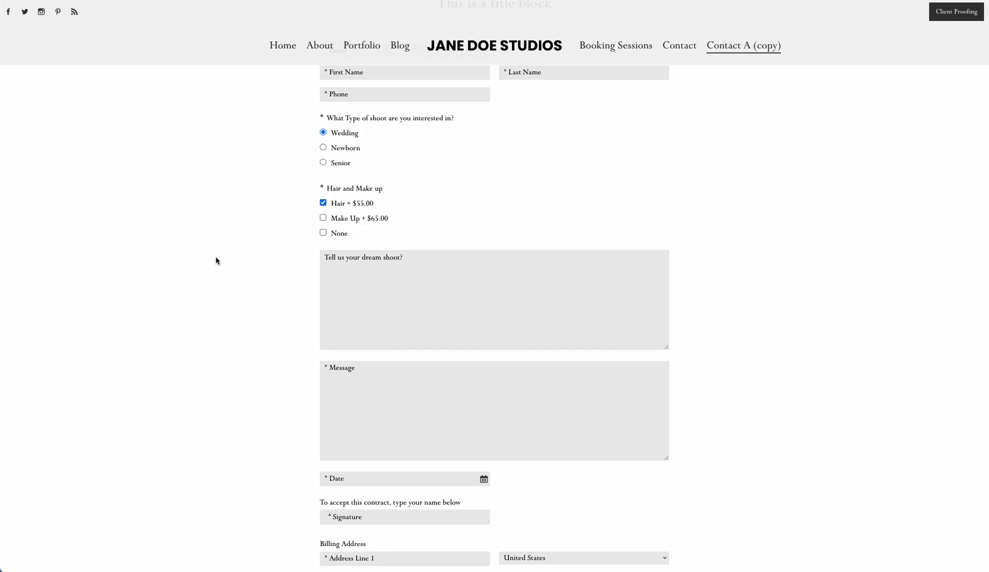
{"action": "scroll", "coordinate": [215, 258], "scroll_direction": "up", "scroll_amount": 5}
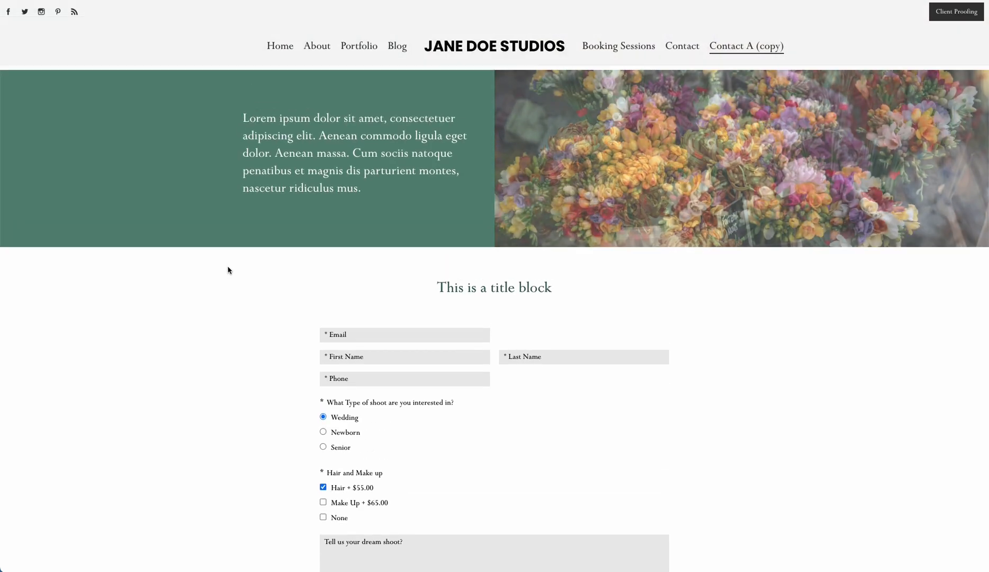
{"action": "left_click", "coordinate": [216, 1]}
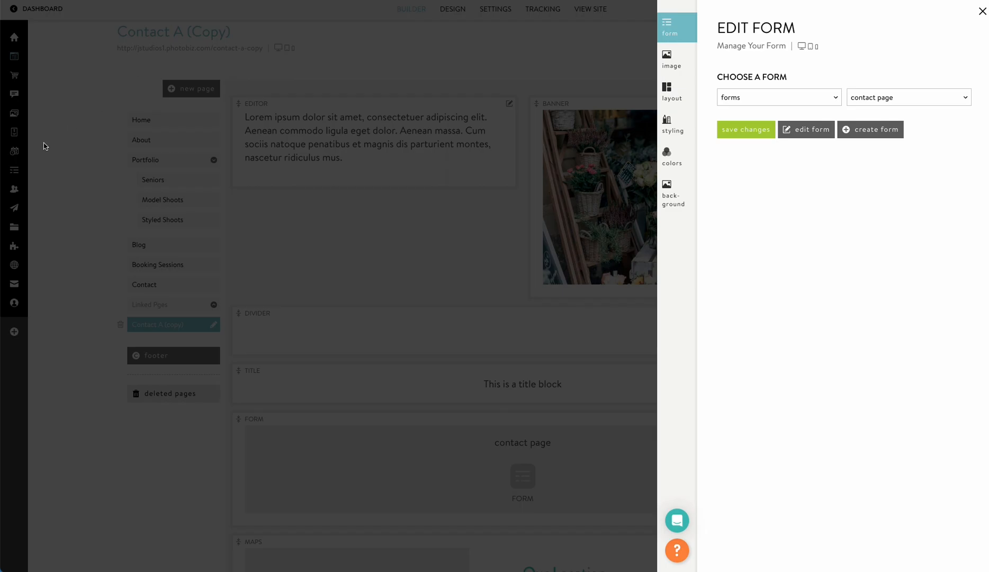
{"action": "left_click", "coordinate": [43, 145]}
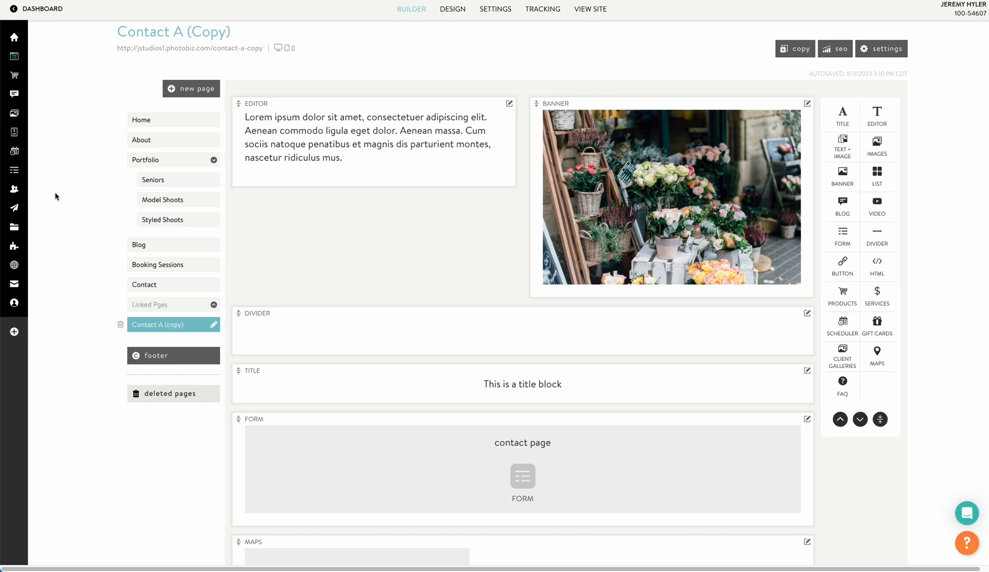
Open the help chat and the PhotoBiz Assistant panel, then close the Assistant.
{"action": "left_click", "coordinate": [964, 514]}
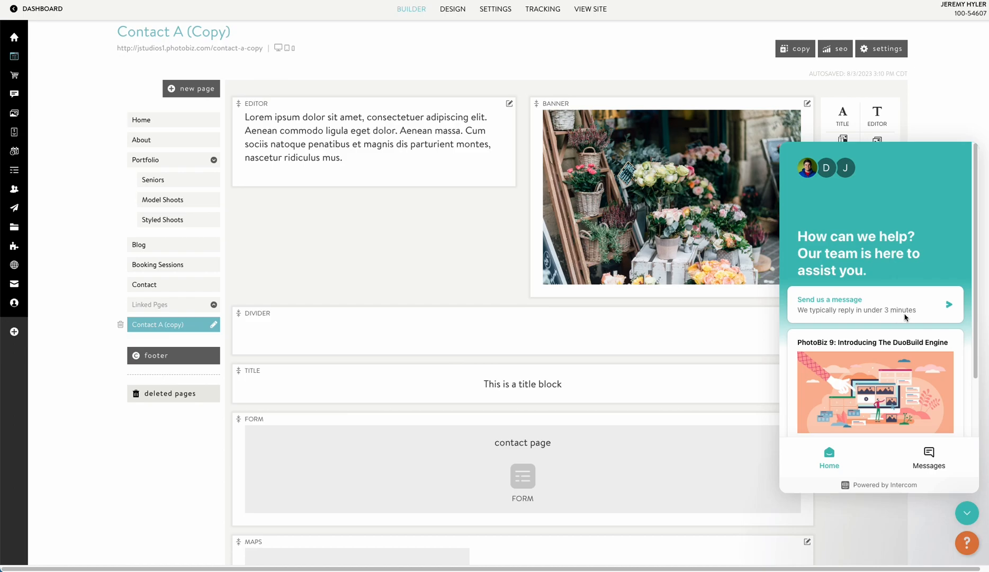
{"action": "left_click", "coordinate": [967, 543]}
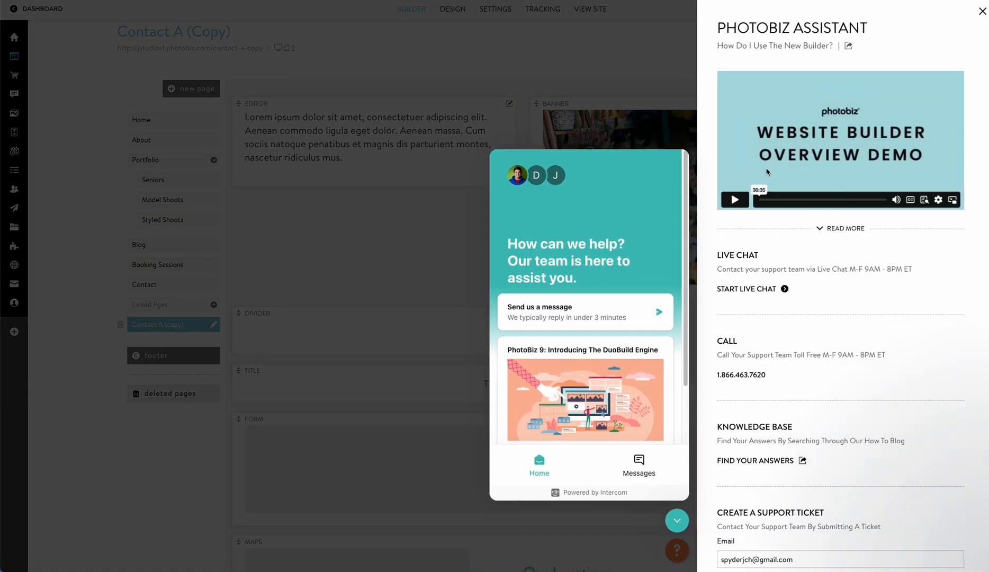
{"action": "left_click", "coordinate": [92, 175]}
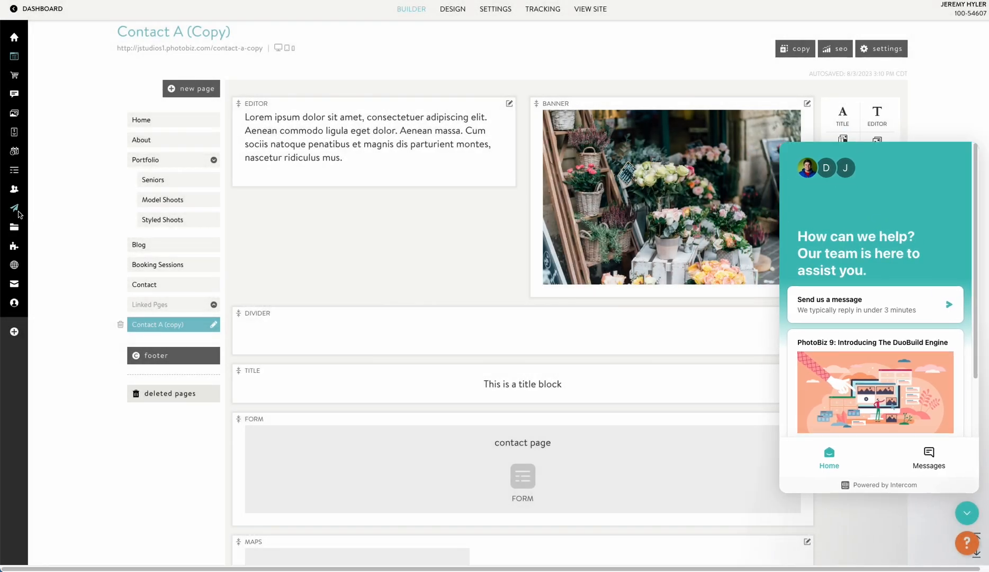
Open the Form Editor from FORMS and read the Assistant's full custom form guide before closing it.
{"action": "mouse_move", "coordinate": [15, 193]}
{"action": "left_click", "coordinate": [37, 169]}
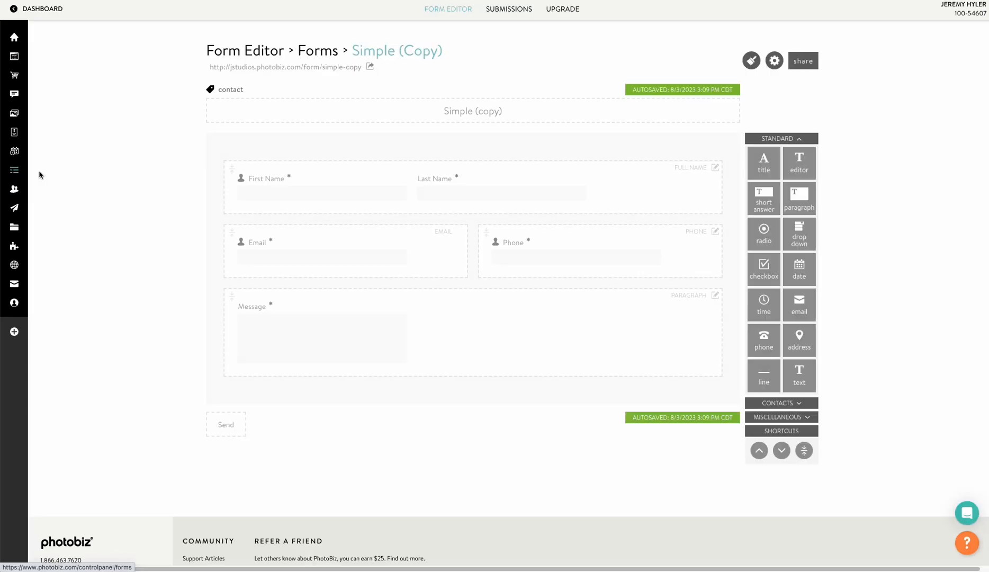
{"action": "left_click", "coordinate": [967, 543]}
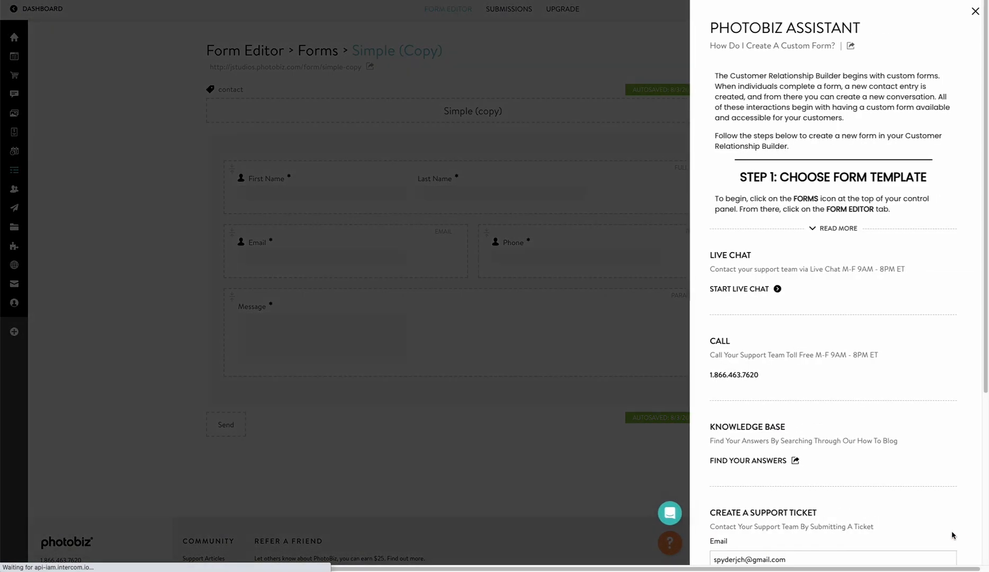
{"action": "left_click", "coordinate": [825, 228]}
{"action": "scroll", "coordinate": [795, 346], "scroll_direction": "down", "scroll_amount": 15}
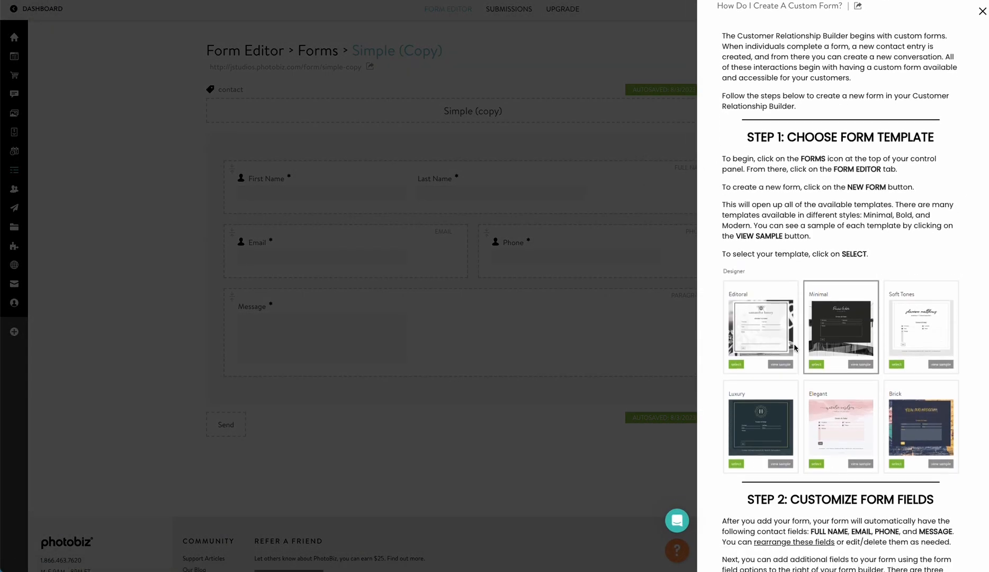
{"action": "scroll", "coordinate": [795, 347], "scroll_direction": "down", "scroll_amount": 7}
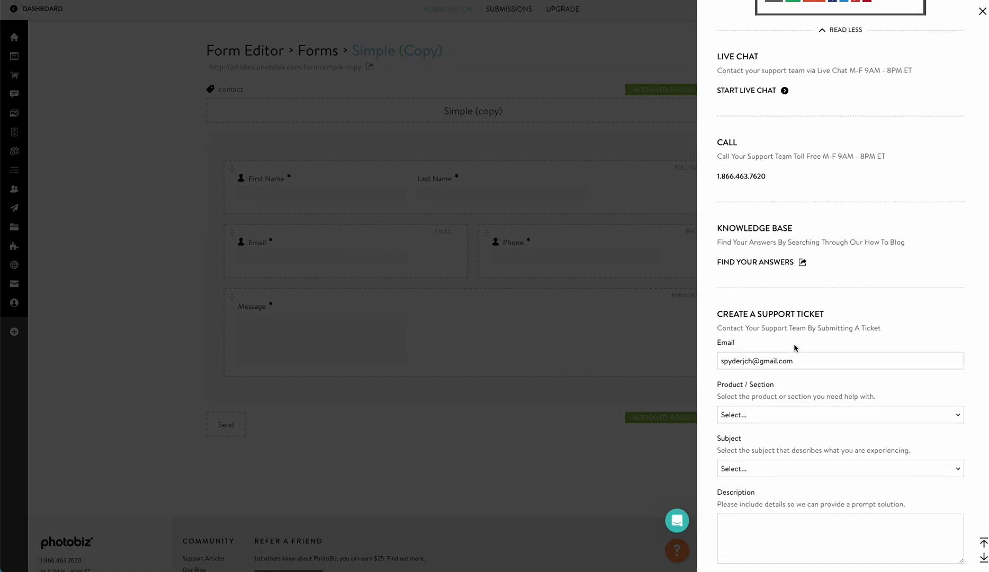
{"action": "left_click", "coordinate": [593, 449]}
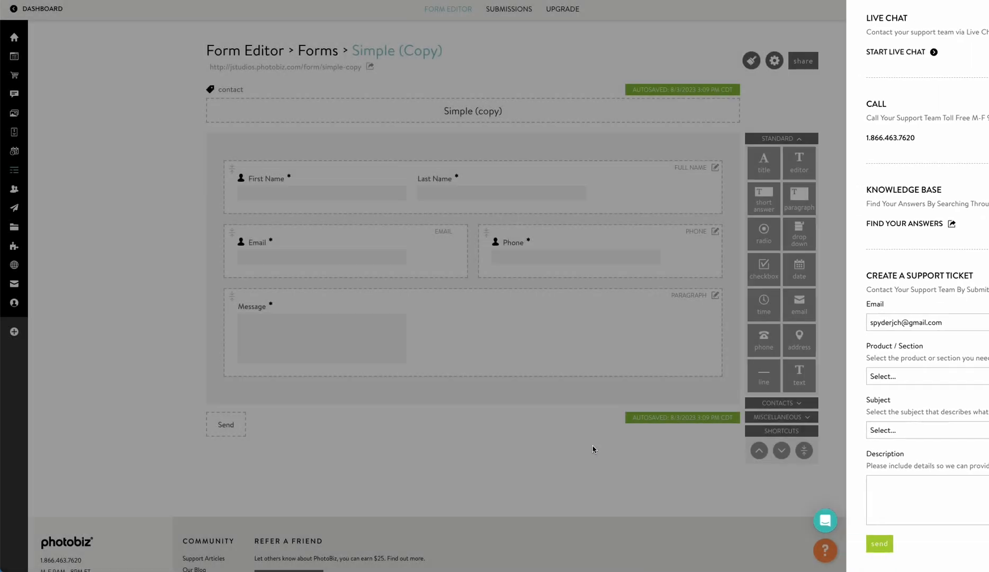